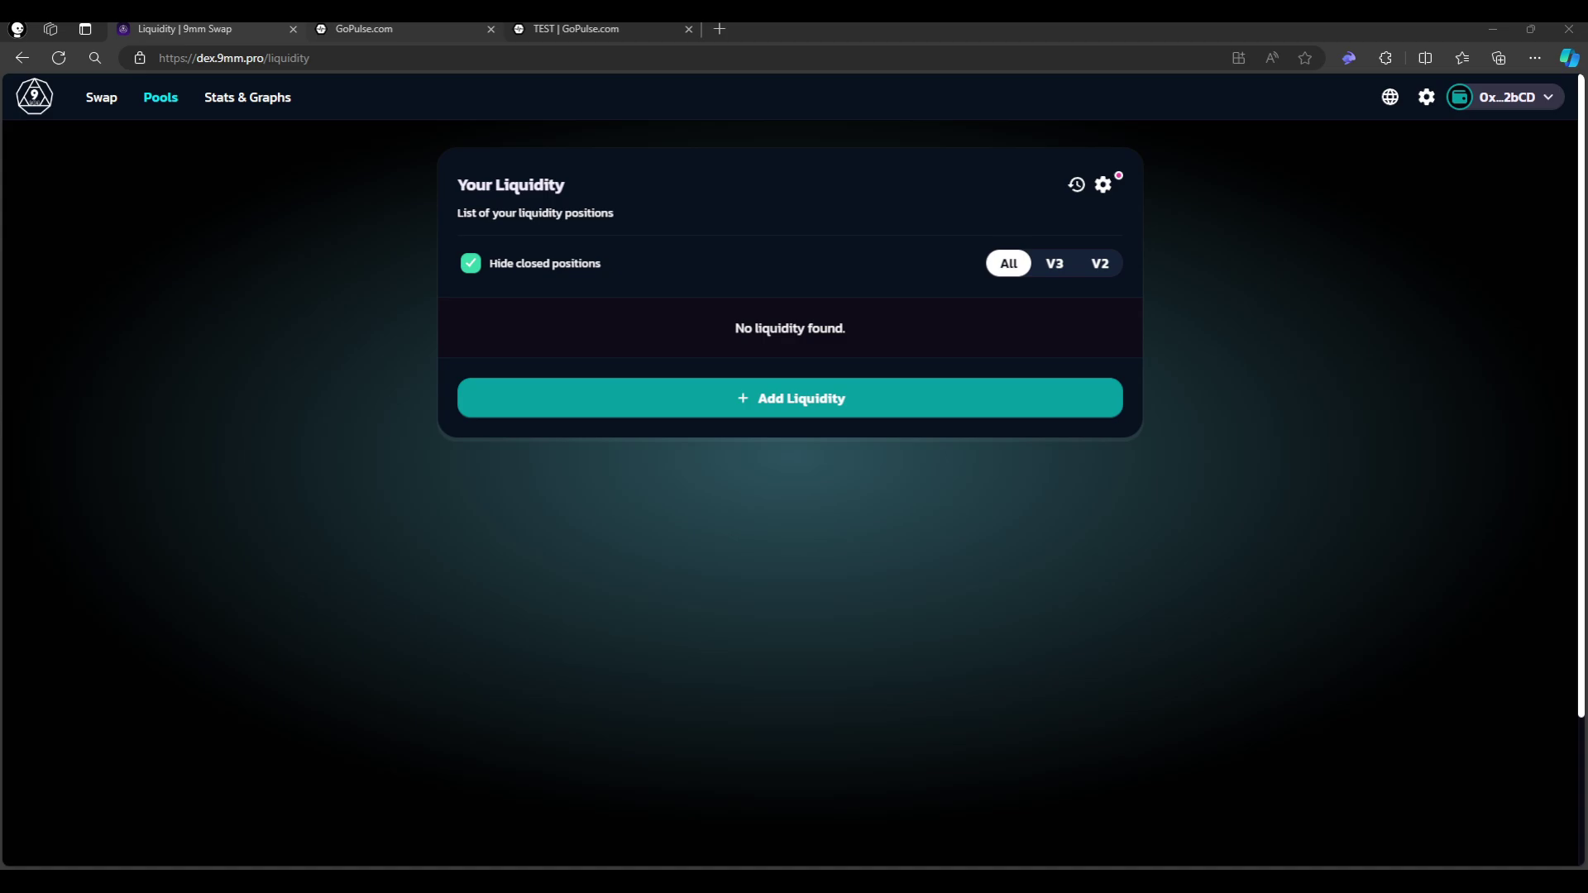
Step: Start adding a V3 liquidity position on 9mm that pairs PLS with the TEST token
{"action": "key", "text": "ctrl+Tab"}
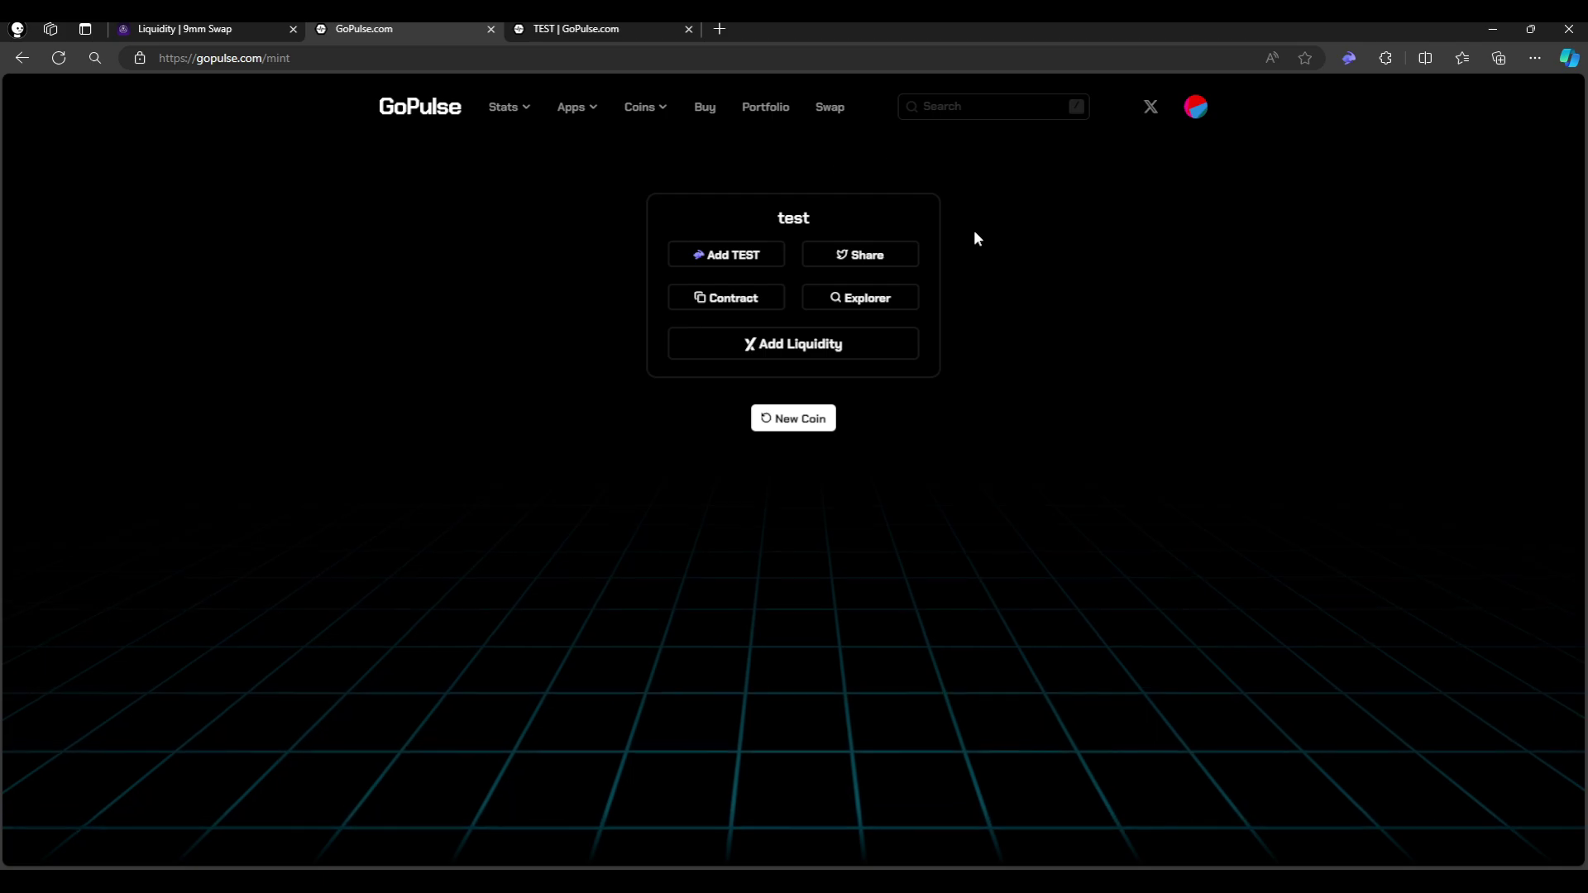
{"action": "left_click", "coordinate": [207, 28]}
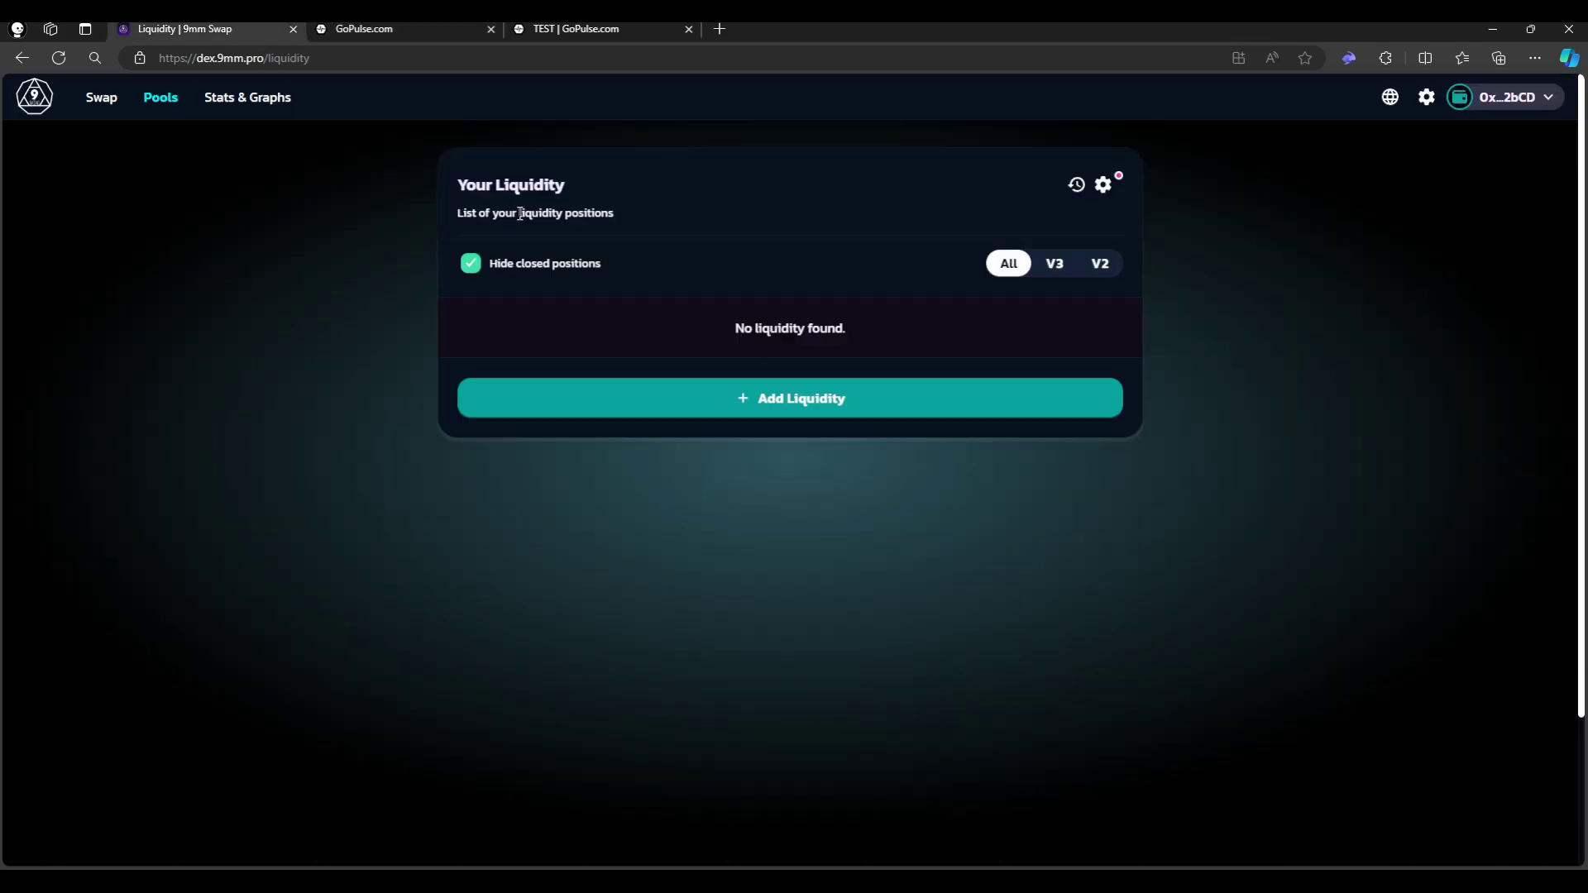
{"action": "left_click", "coordinate": [687, 401]}
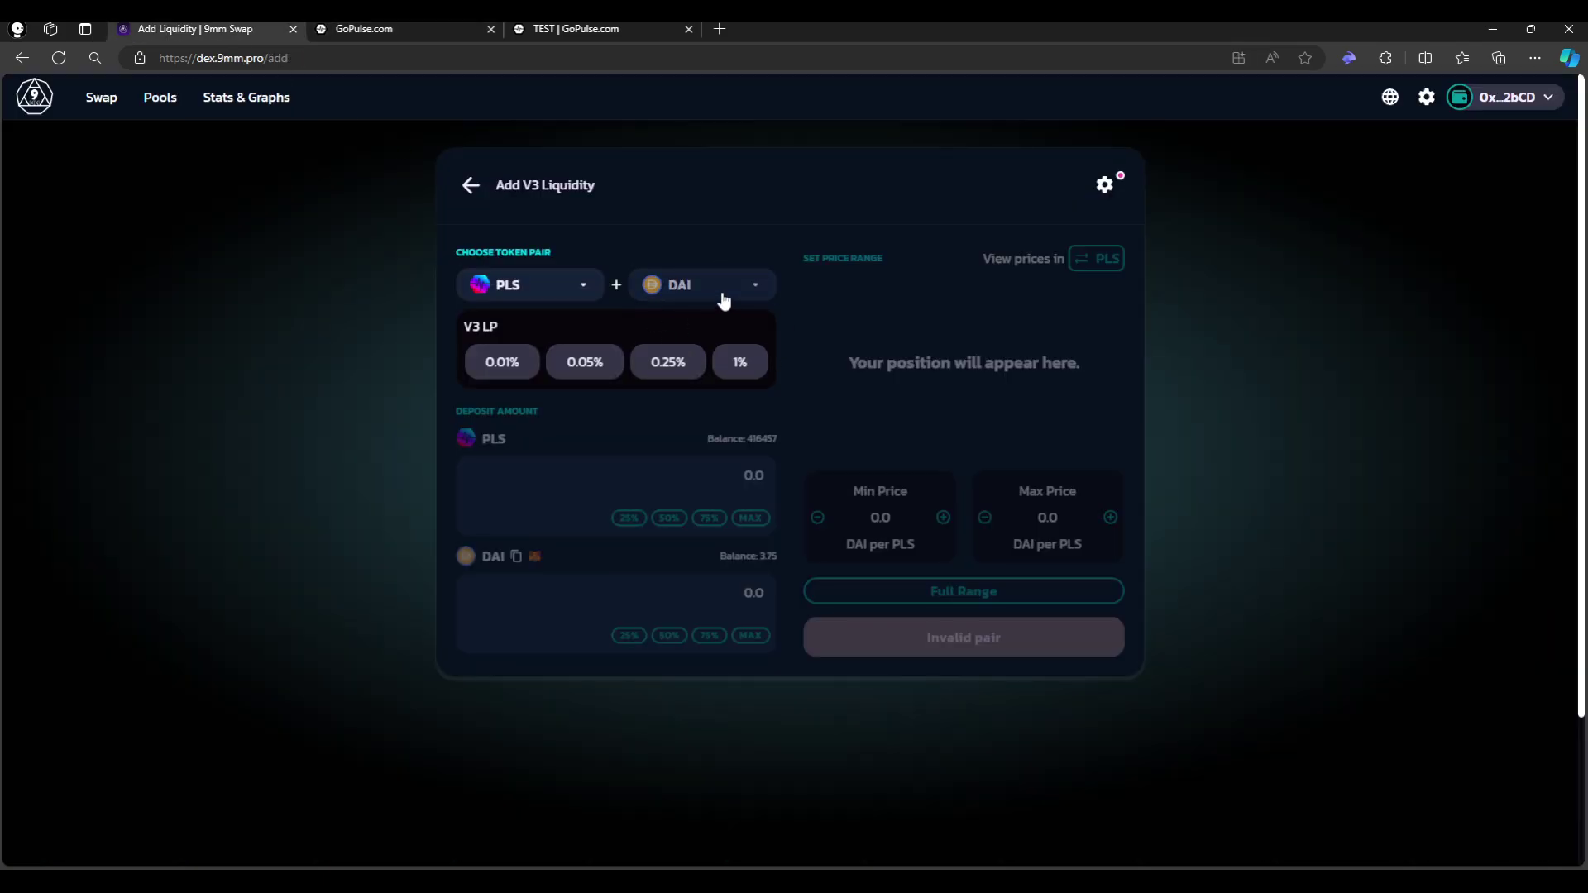
{"action": "left_click", "coordinate": [723, 295]}
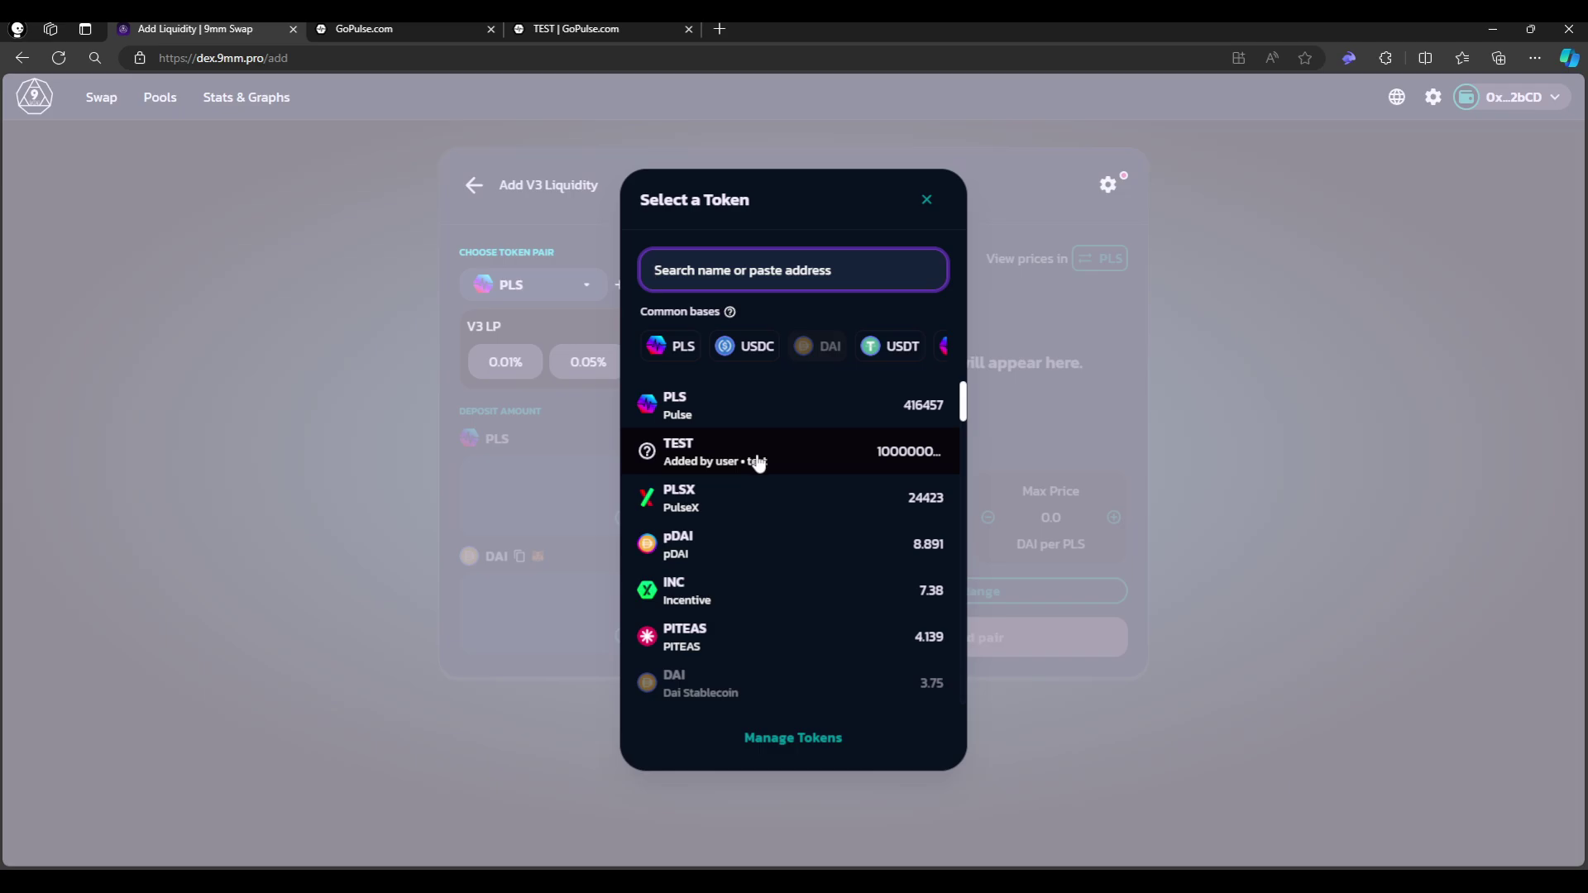
{"action": "left_click", "coordinate": [759, 457]}
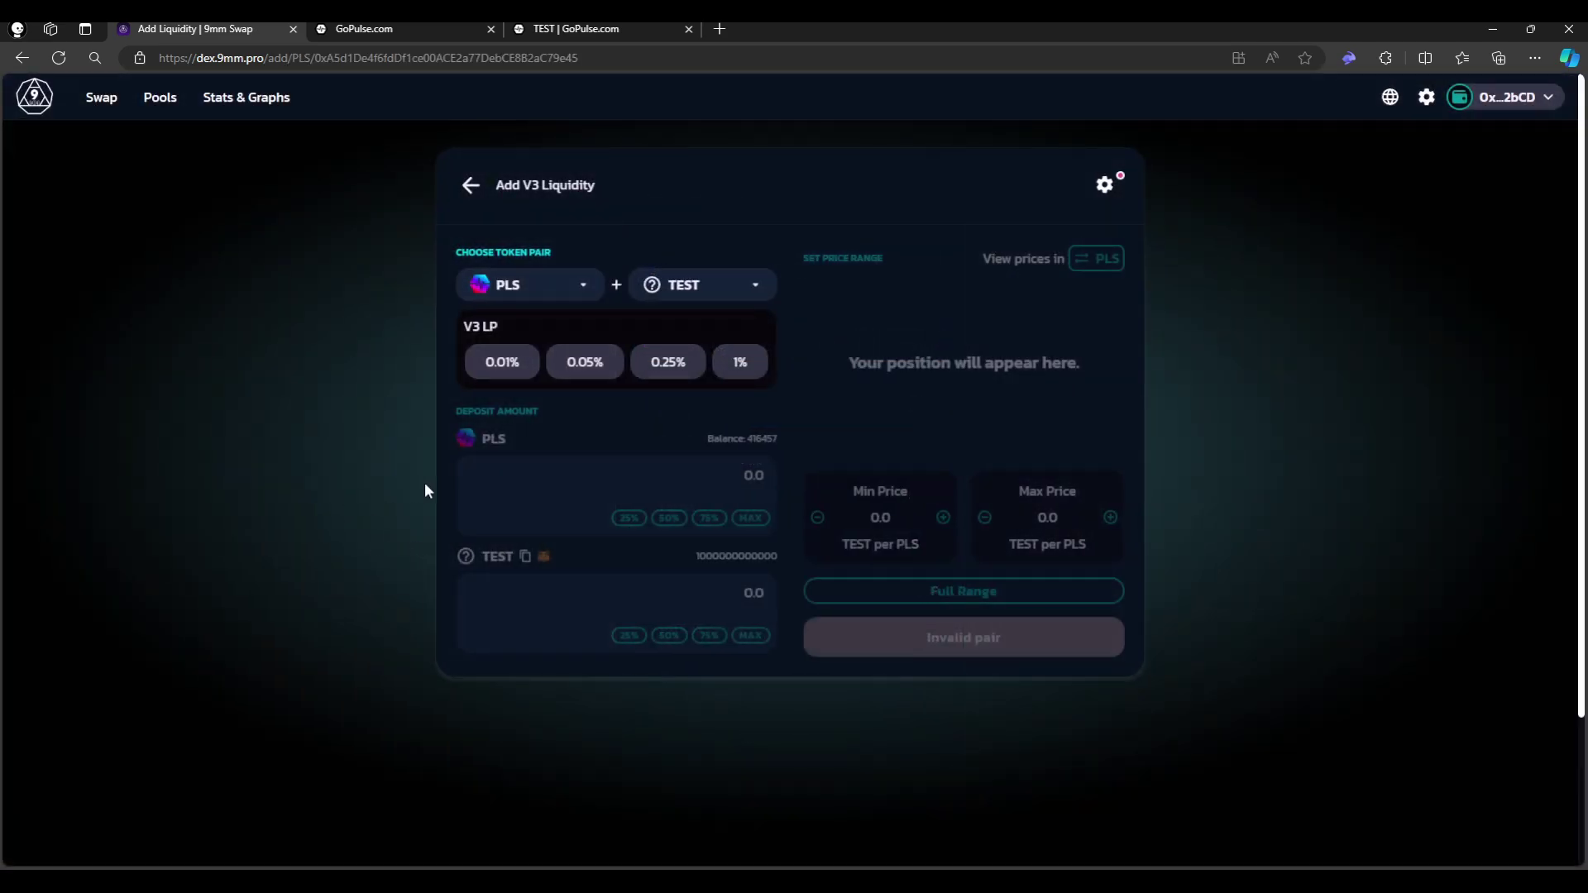
Step: Choose the 1% fee tier for the pair and switch the price view to TEST
{"action": "left_click", "coordinate": [550, 29]}
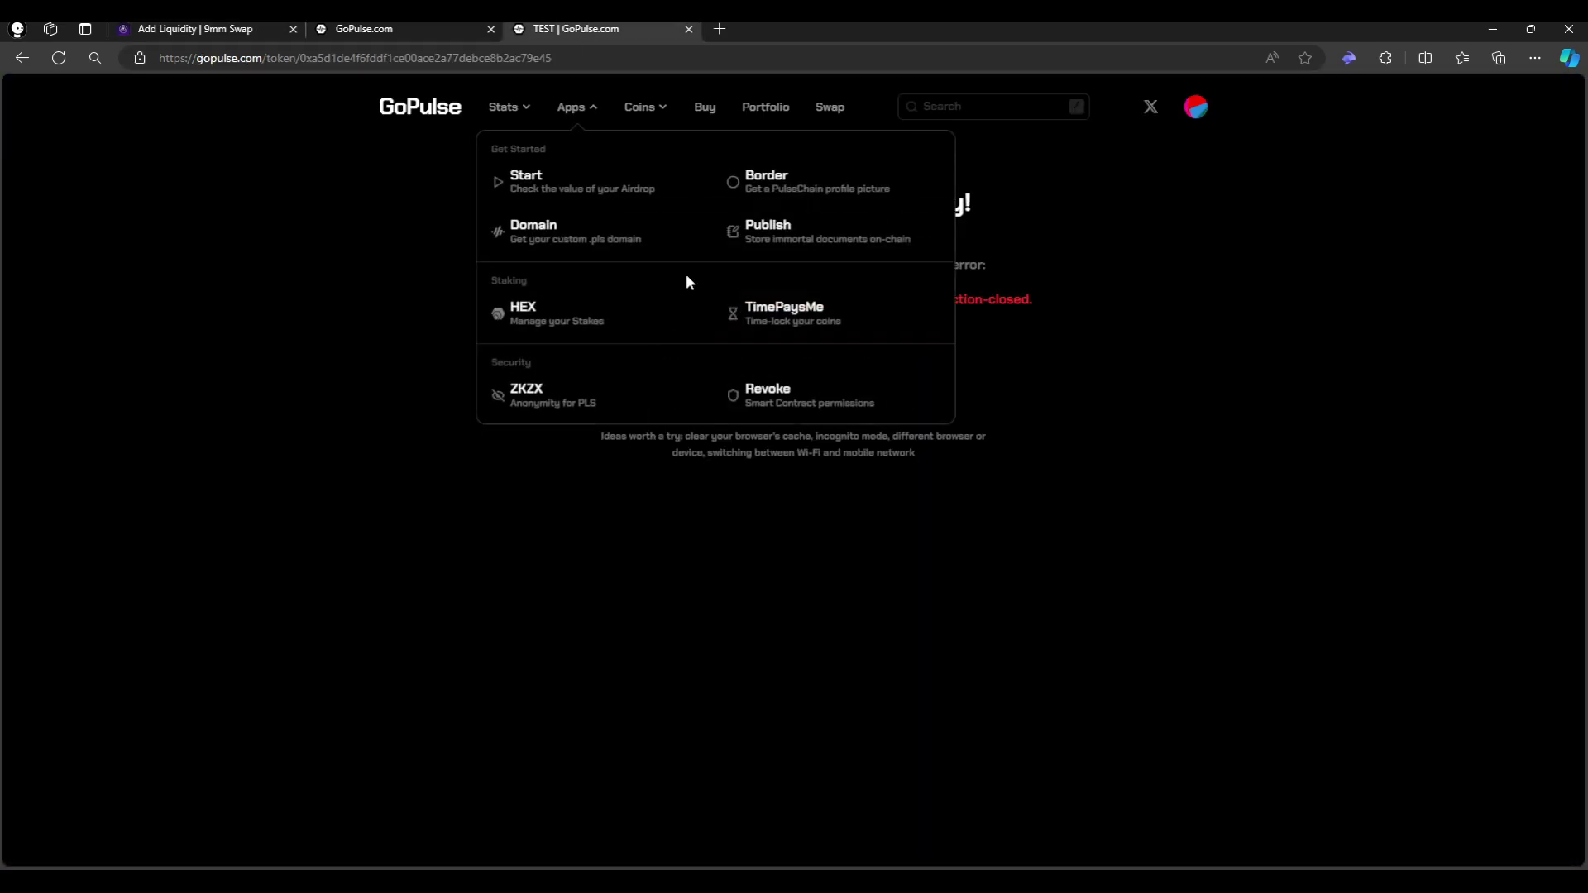
{"action": "left_click", "coordinate": [206, 29]}
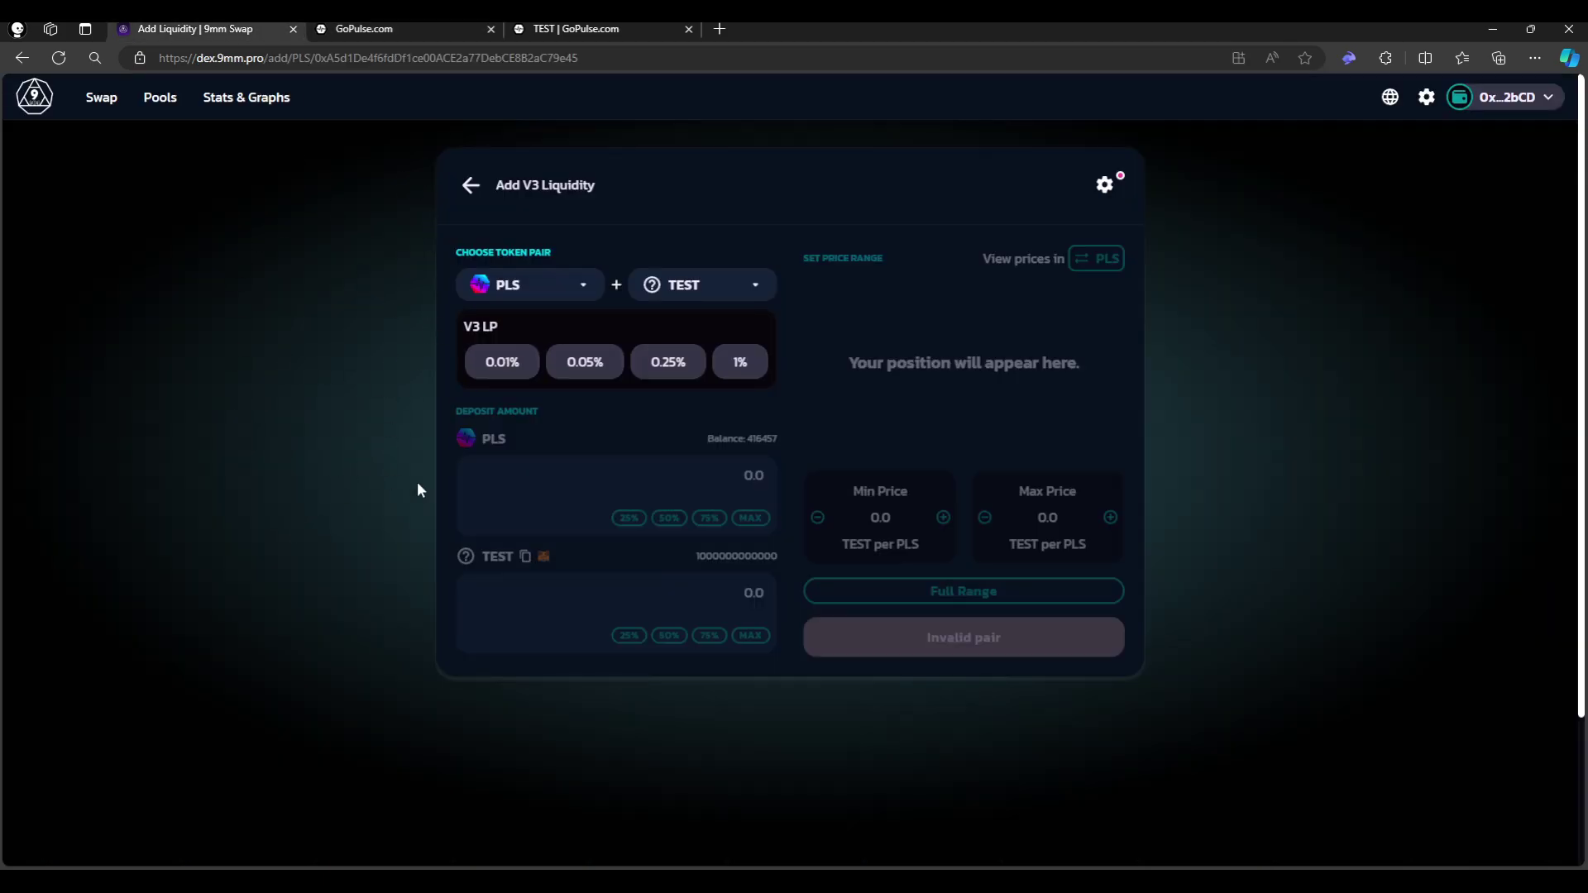
{"action": "left_click", "coordinate": [758, 372]}
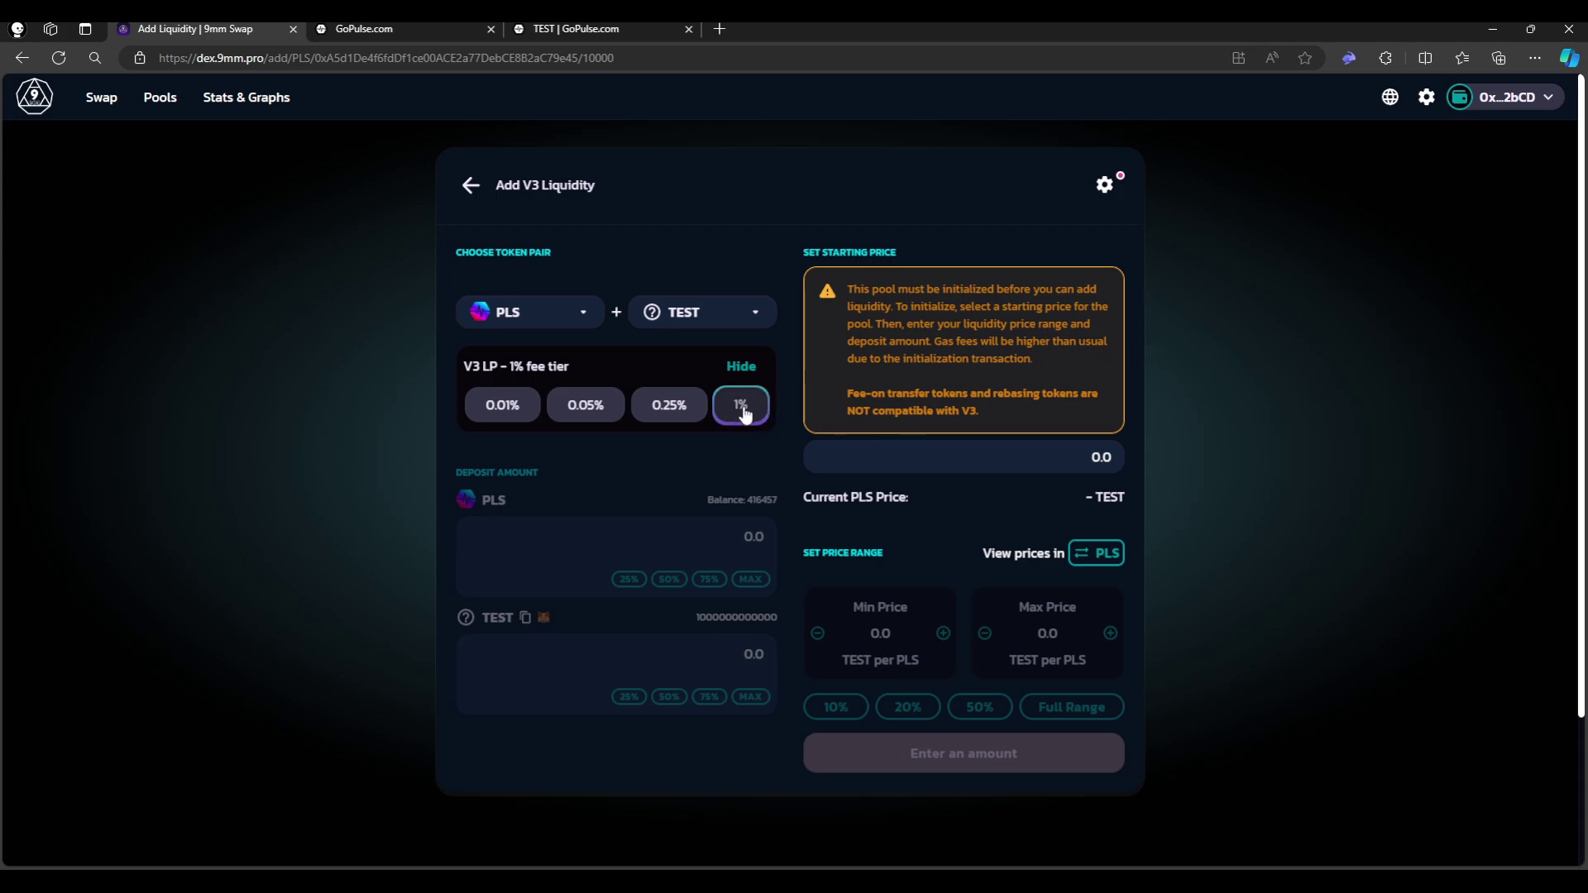
{"action": "left_click", "coordinate": [1098, 556]}
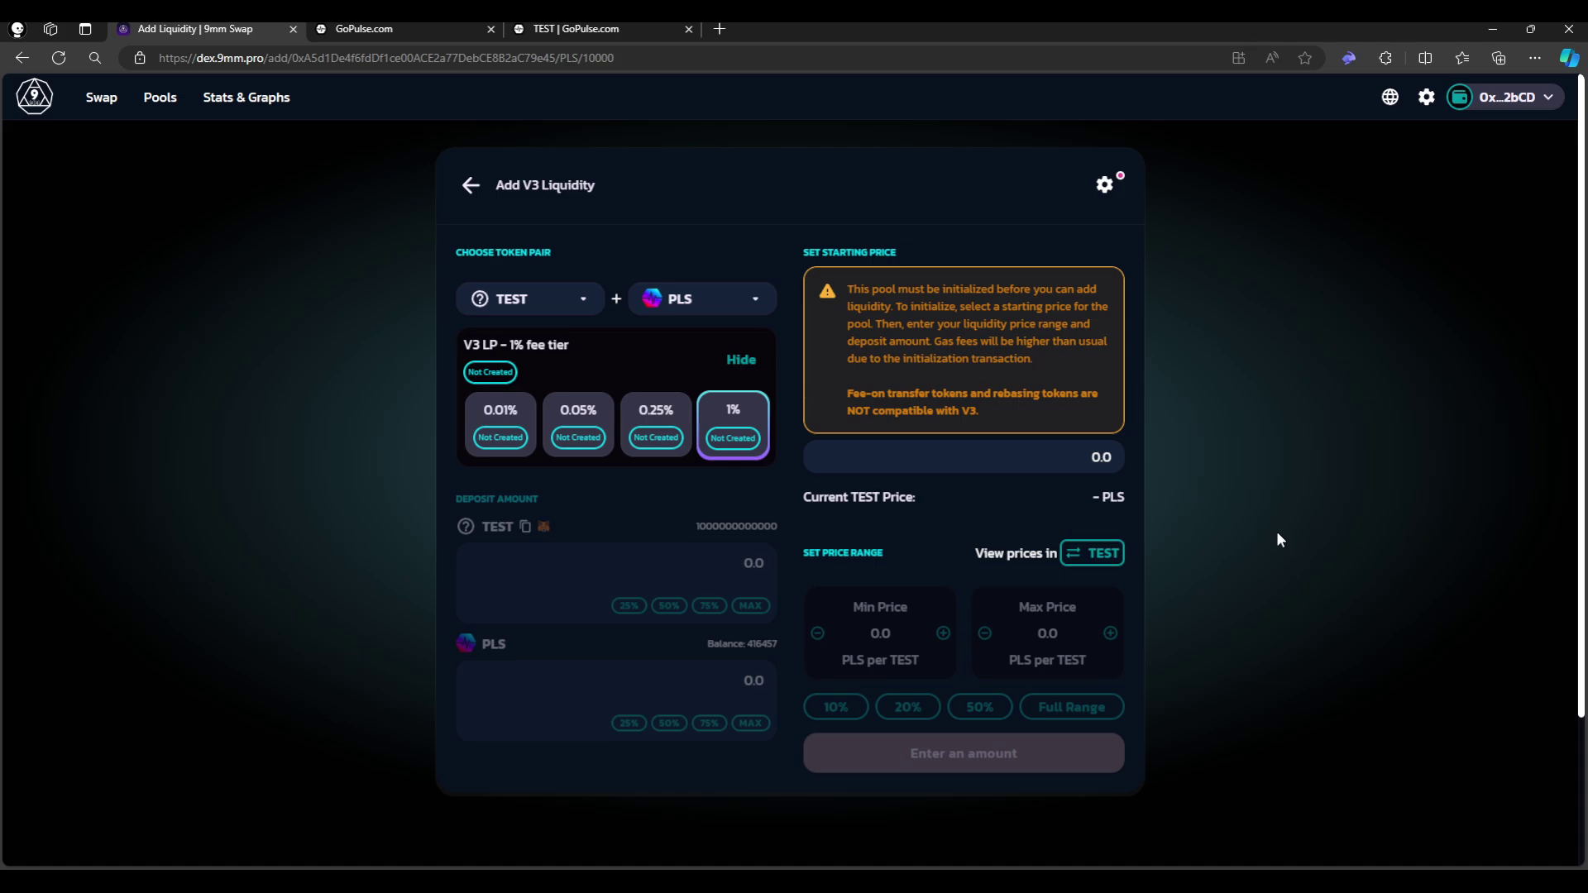
Step: Set the pool's starting price to 0.000001 PLS per TEST and apply the full price range
{"action": "left_click", "coordinate": [1067, 459]}
{"action": "left_click", "coordinate": [894, 456]}
{"action": "type", "text": "0.000"}
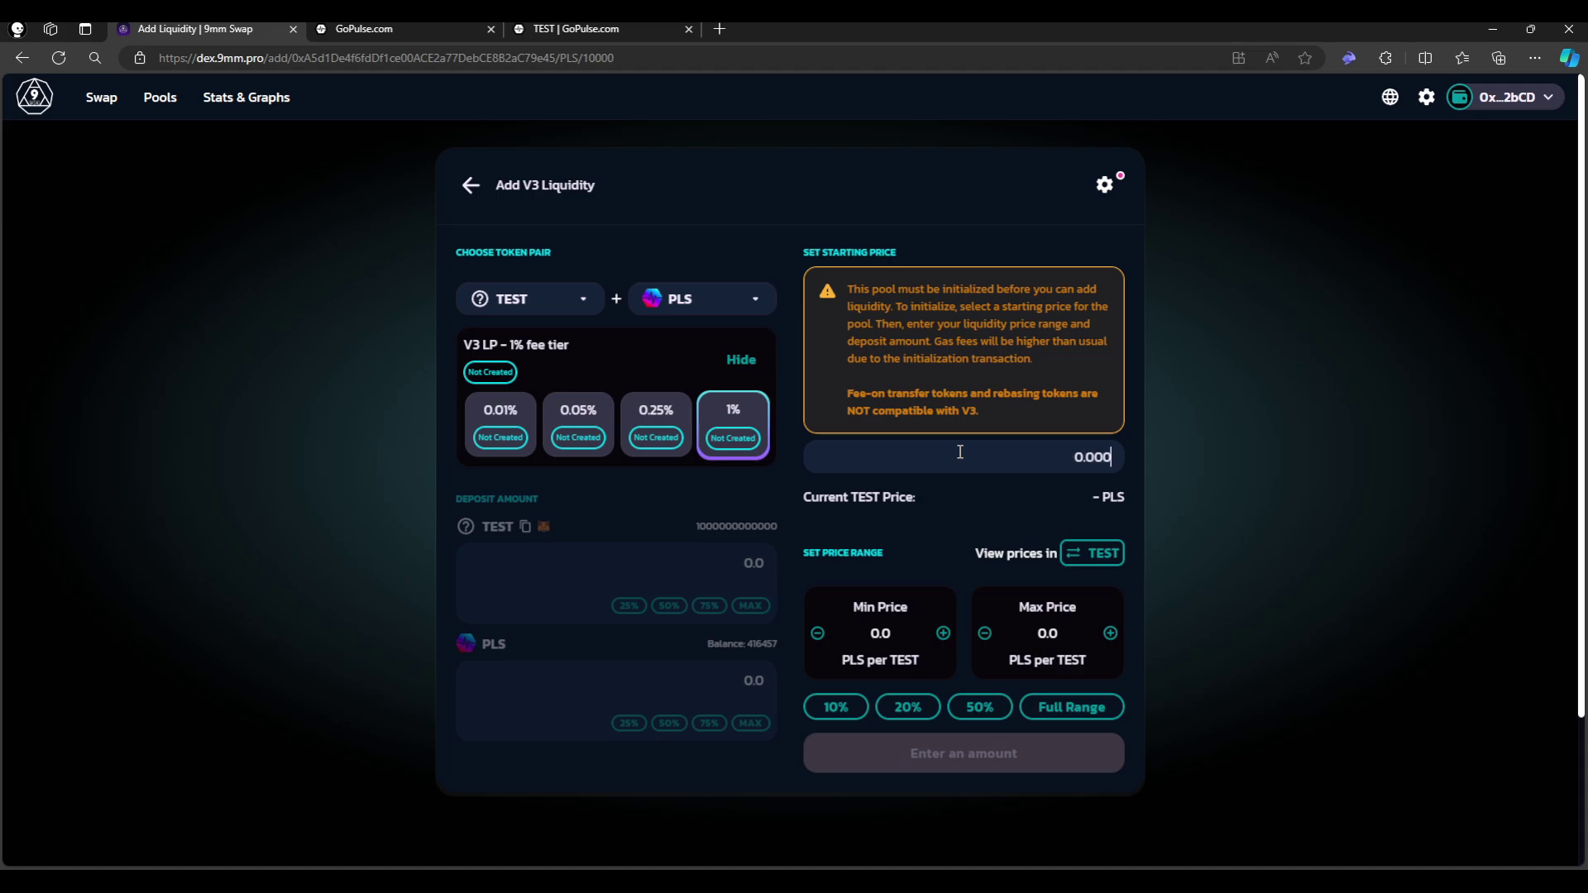
{"action": "type", "text": "001"}
{"action": "left_click", "coordinate": [1091, 716]}
{"action": "left_click", "coordinate": [906, 807]}
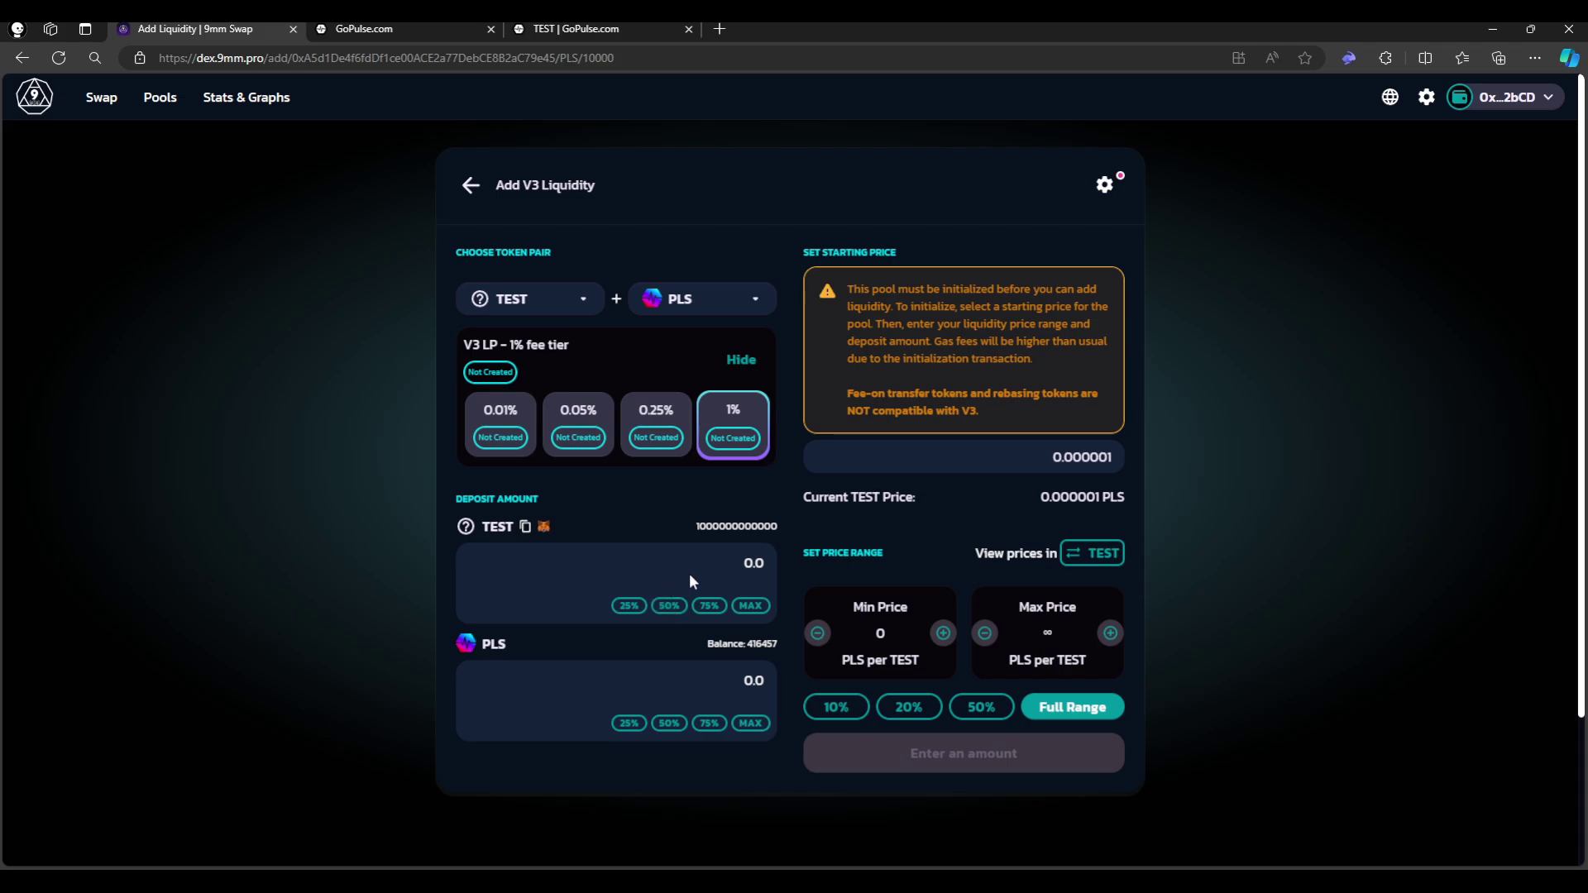
{"action": "left_click", "coordinate": [740, 616]}
{"action": "left_click_drag", "start_coordinate": [670, 562], "coordinate": [639, 558]}
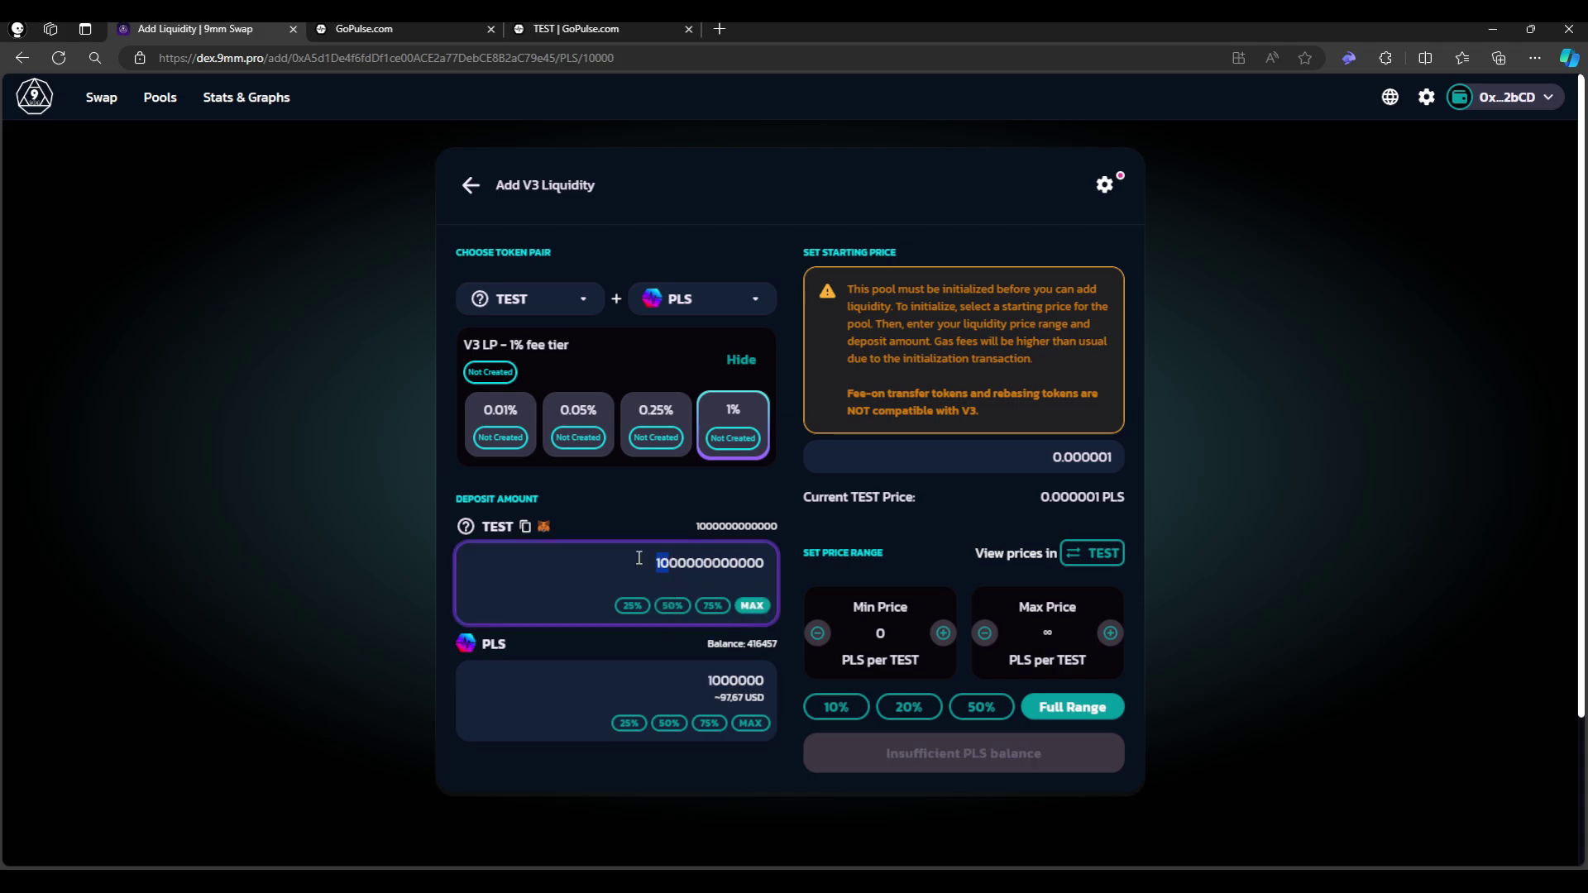
{"action": "type", "text": "9"}
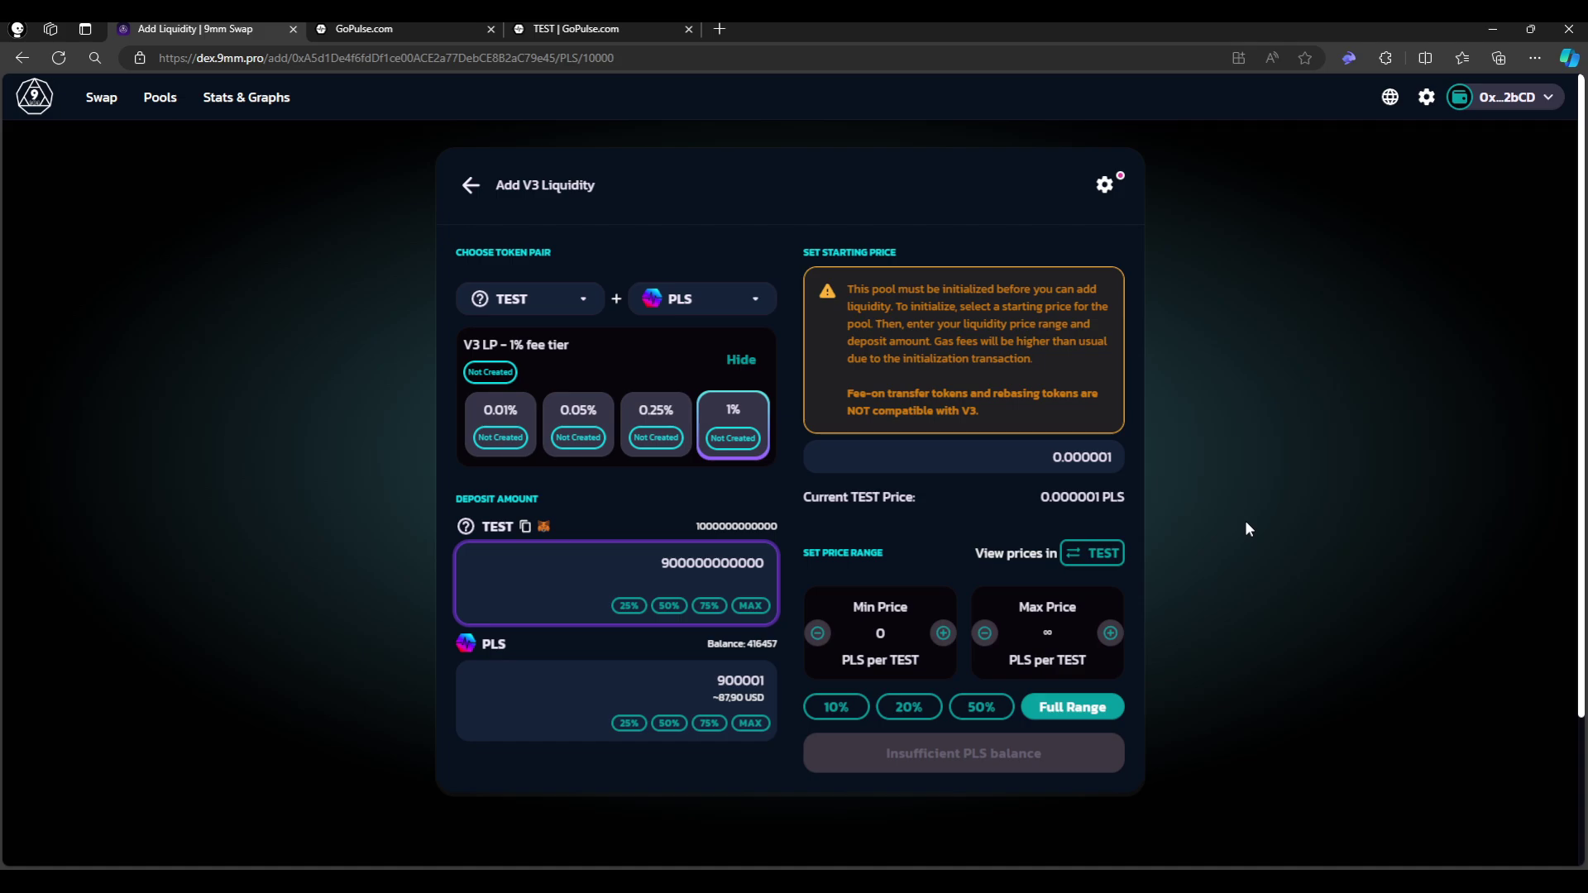
{"action": "left_click", "coordinate": [1299, 509]}
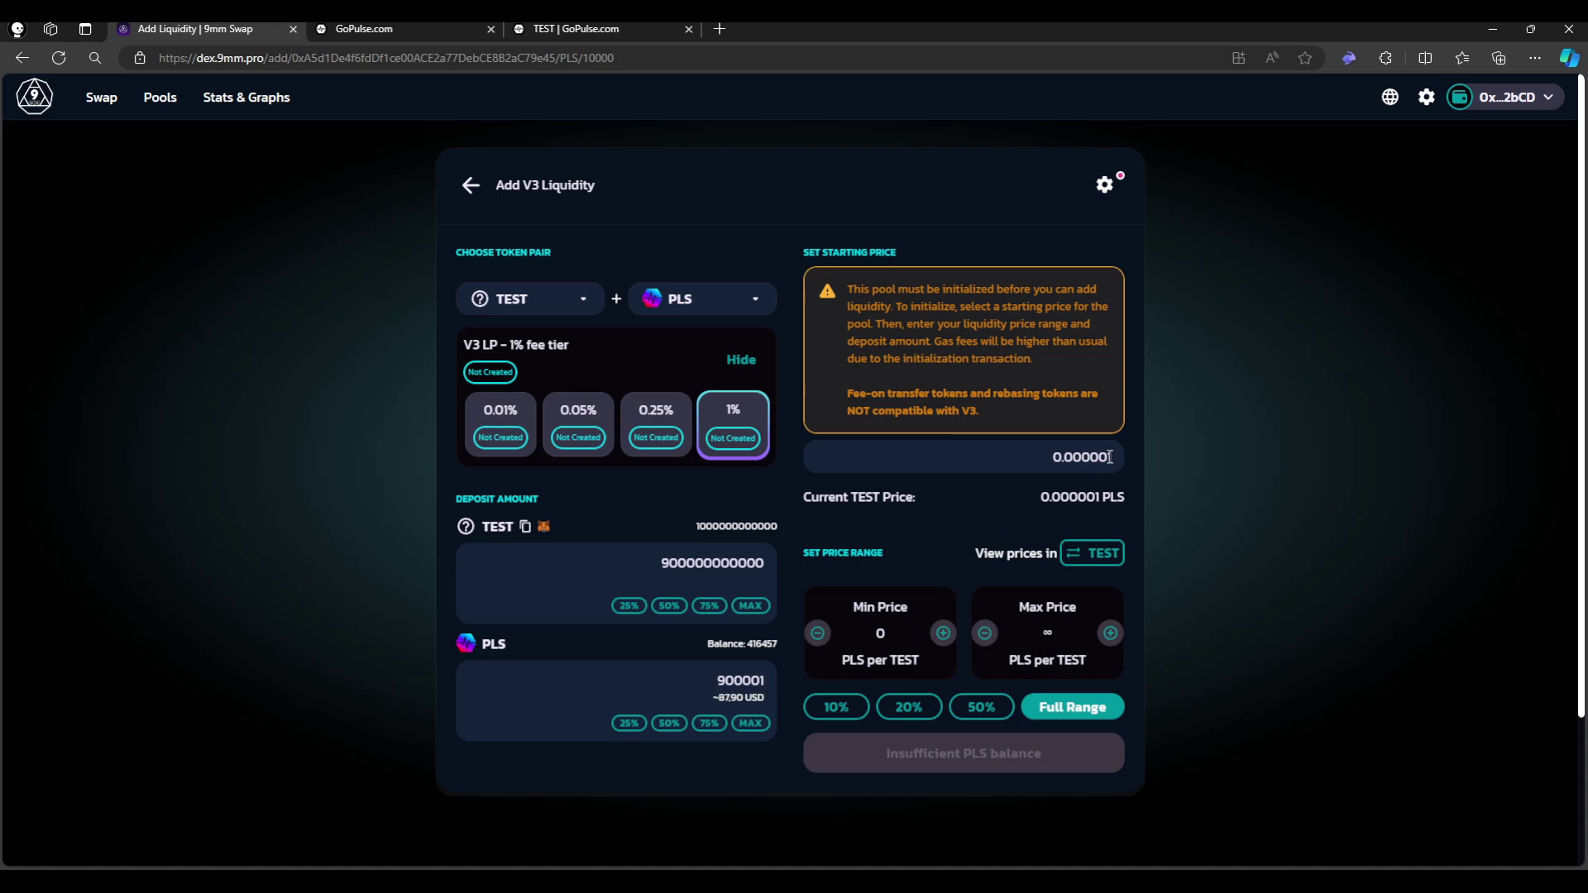
Step: Reduce the starting price to 0.00000035 PLS per TEST and open the wallet extension for the pending transaction
{"action": "type", "text": "0"}
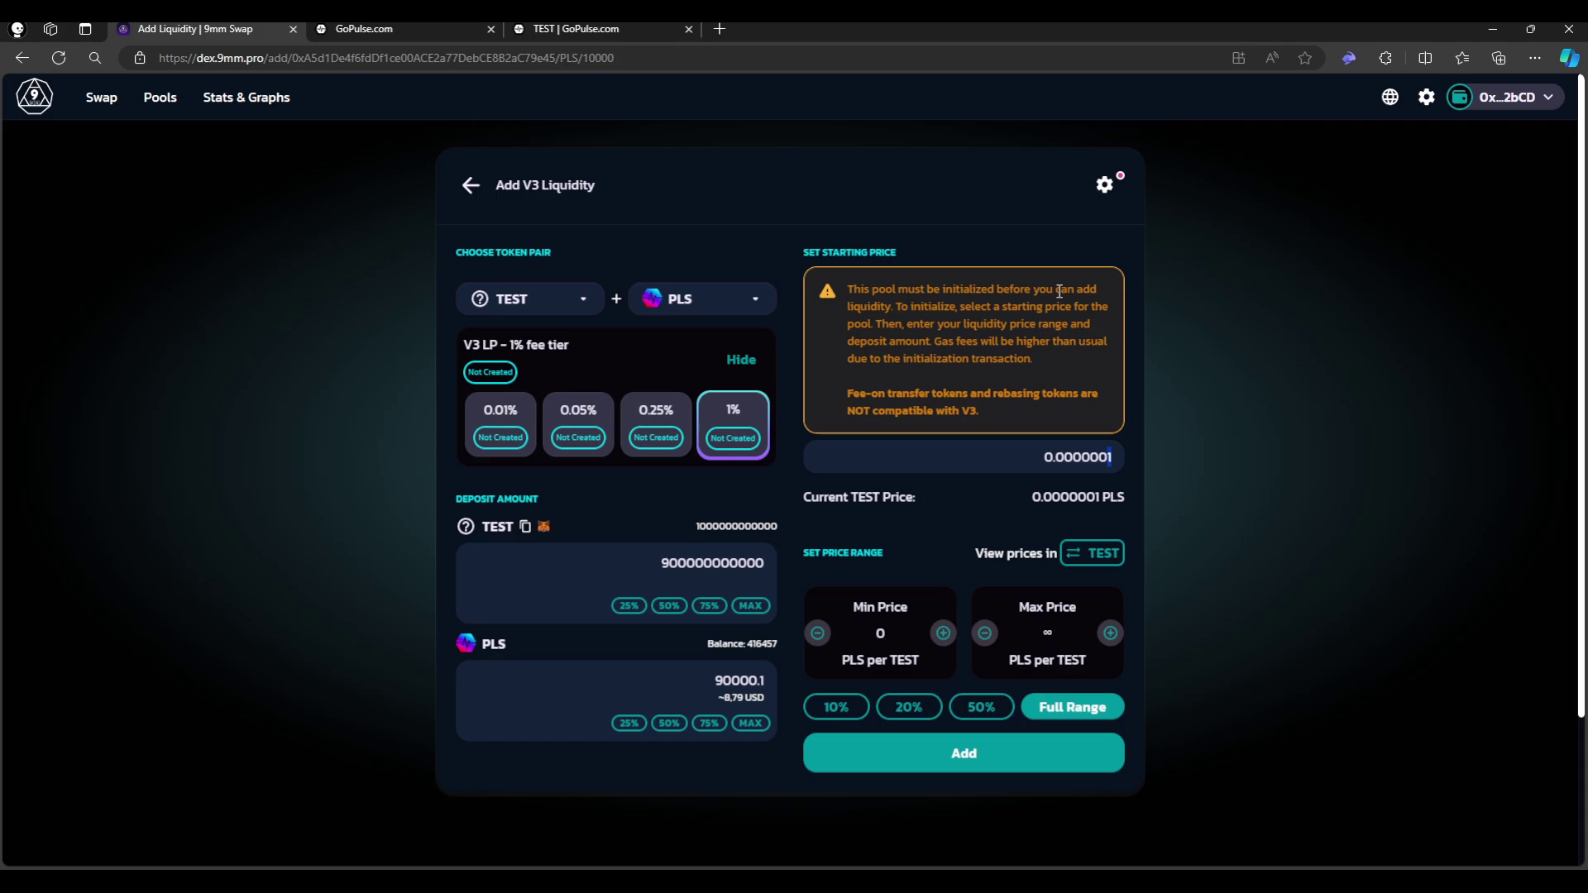
{"action": "type", "text": "4"}
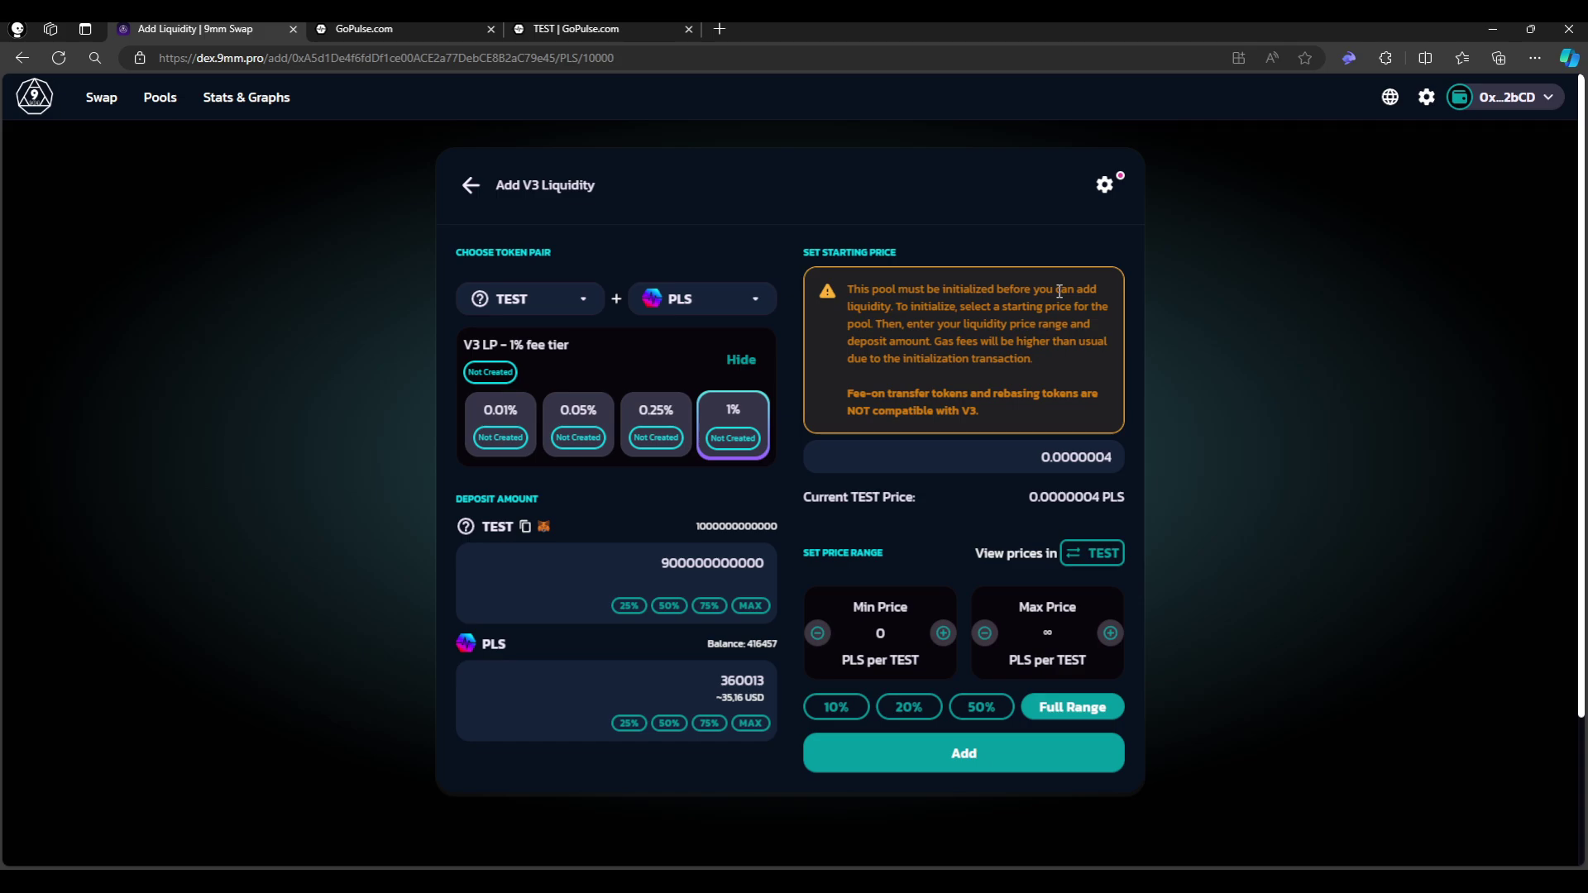
{"action": "key", "text": "BackSpace"}
{"action": "type", "text": "35"}
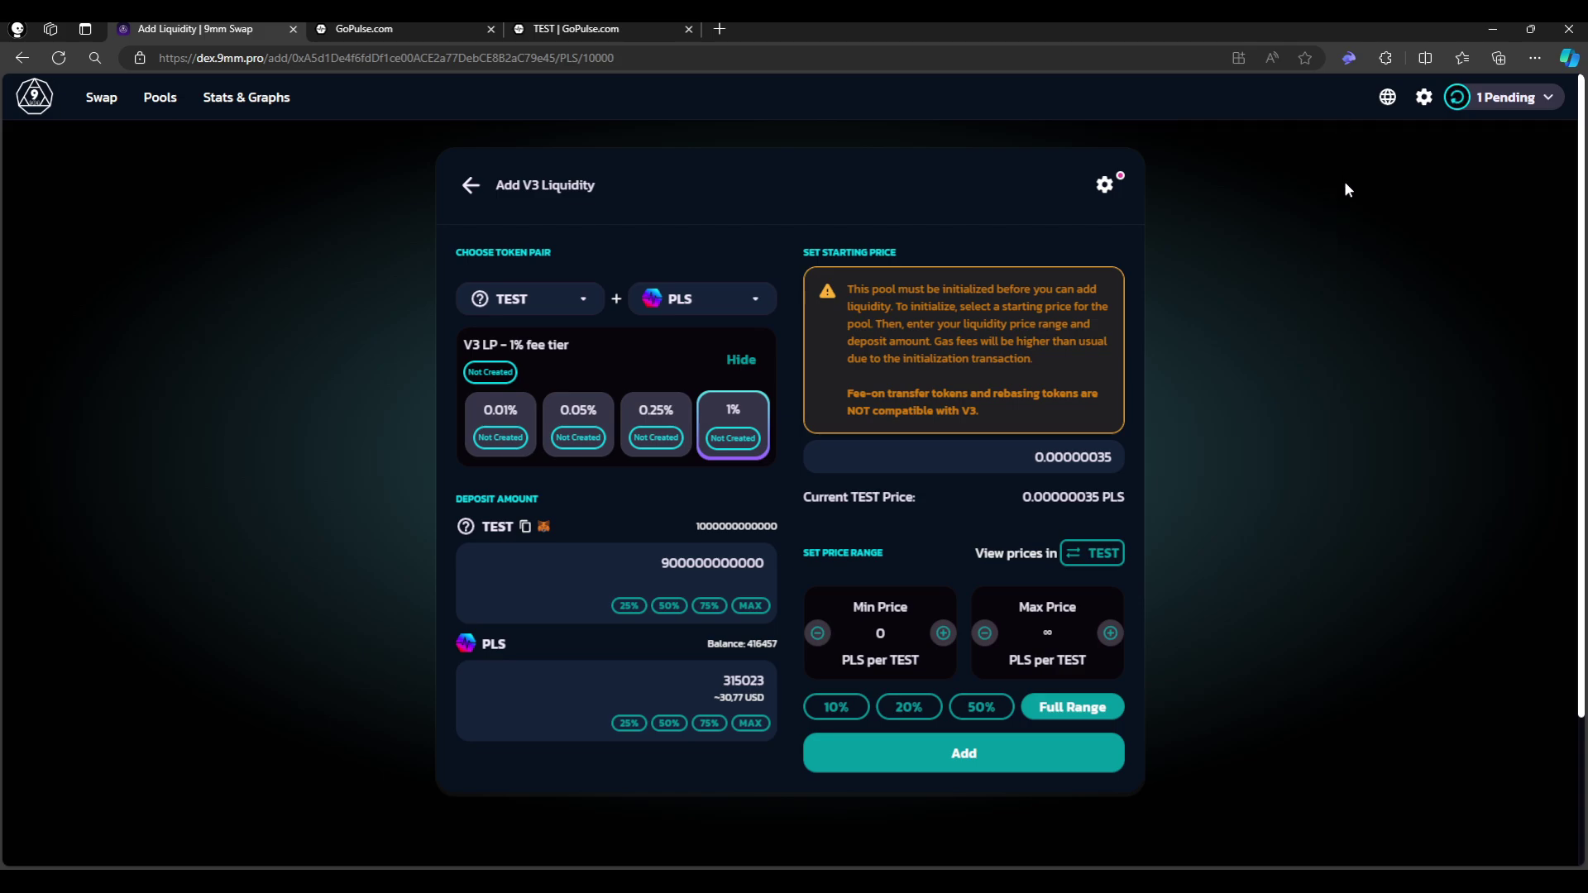
{"action": "left_click", "coordinate": [1349, 57]}
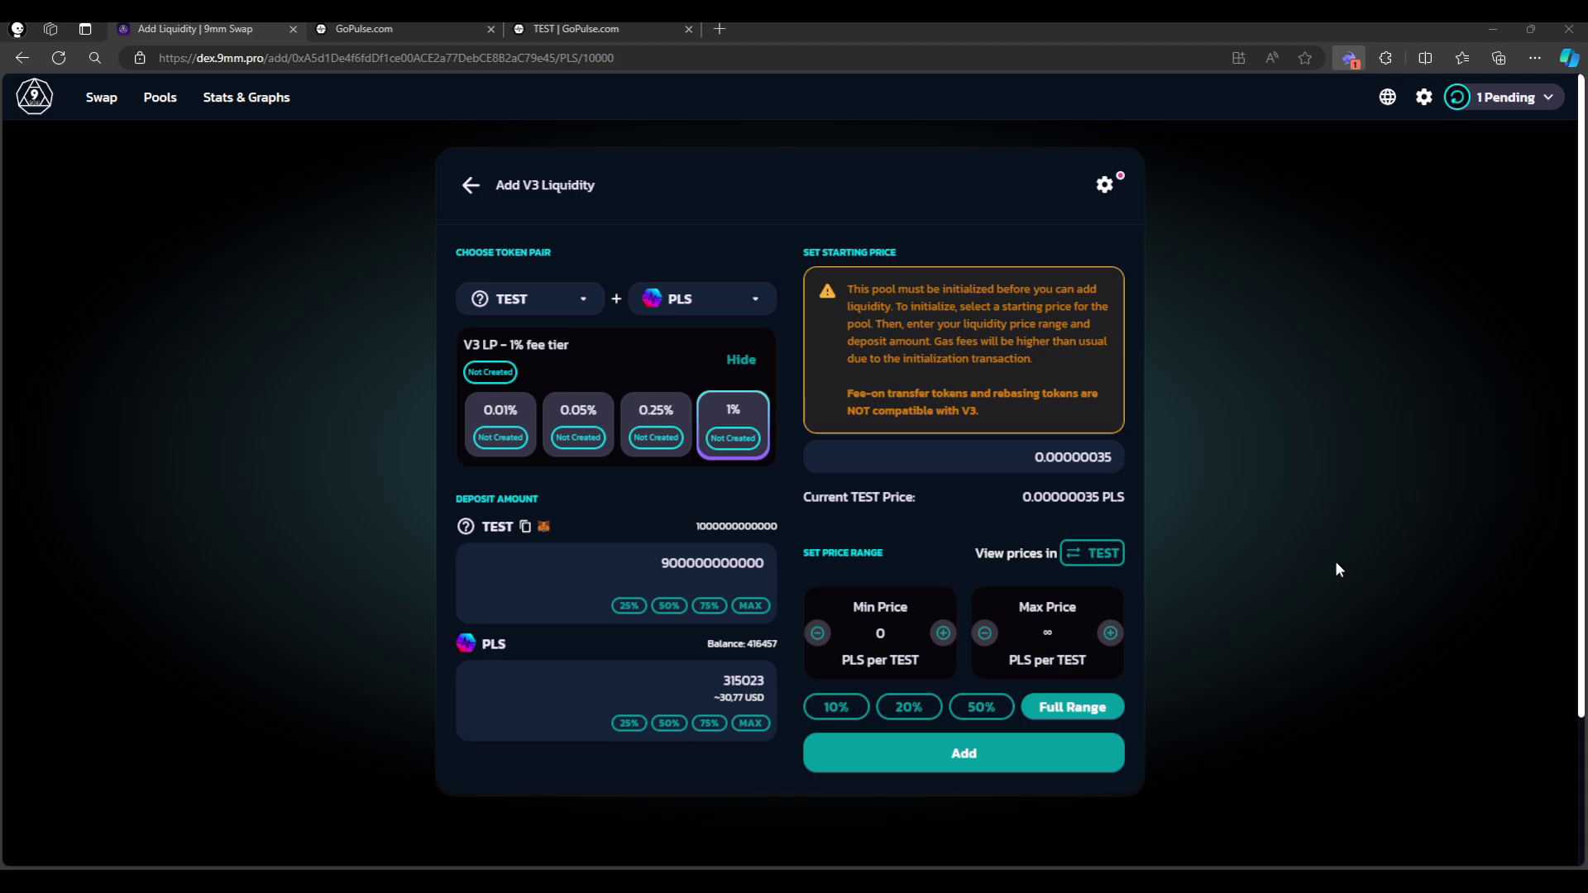
Step: Start another V3 liquidity position pairing PLS with TEST at the 1% fee tier, with prices viewed in TEST
{"action": "left_click", "coordinate": [470, 187]}
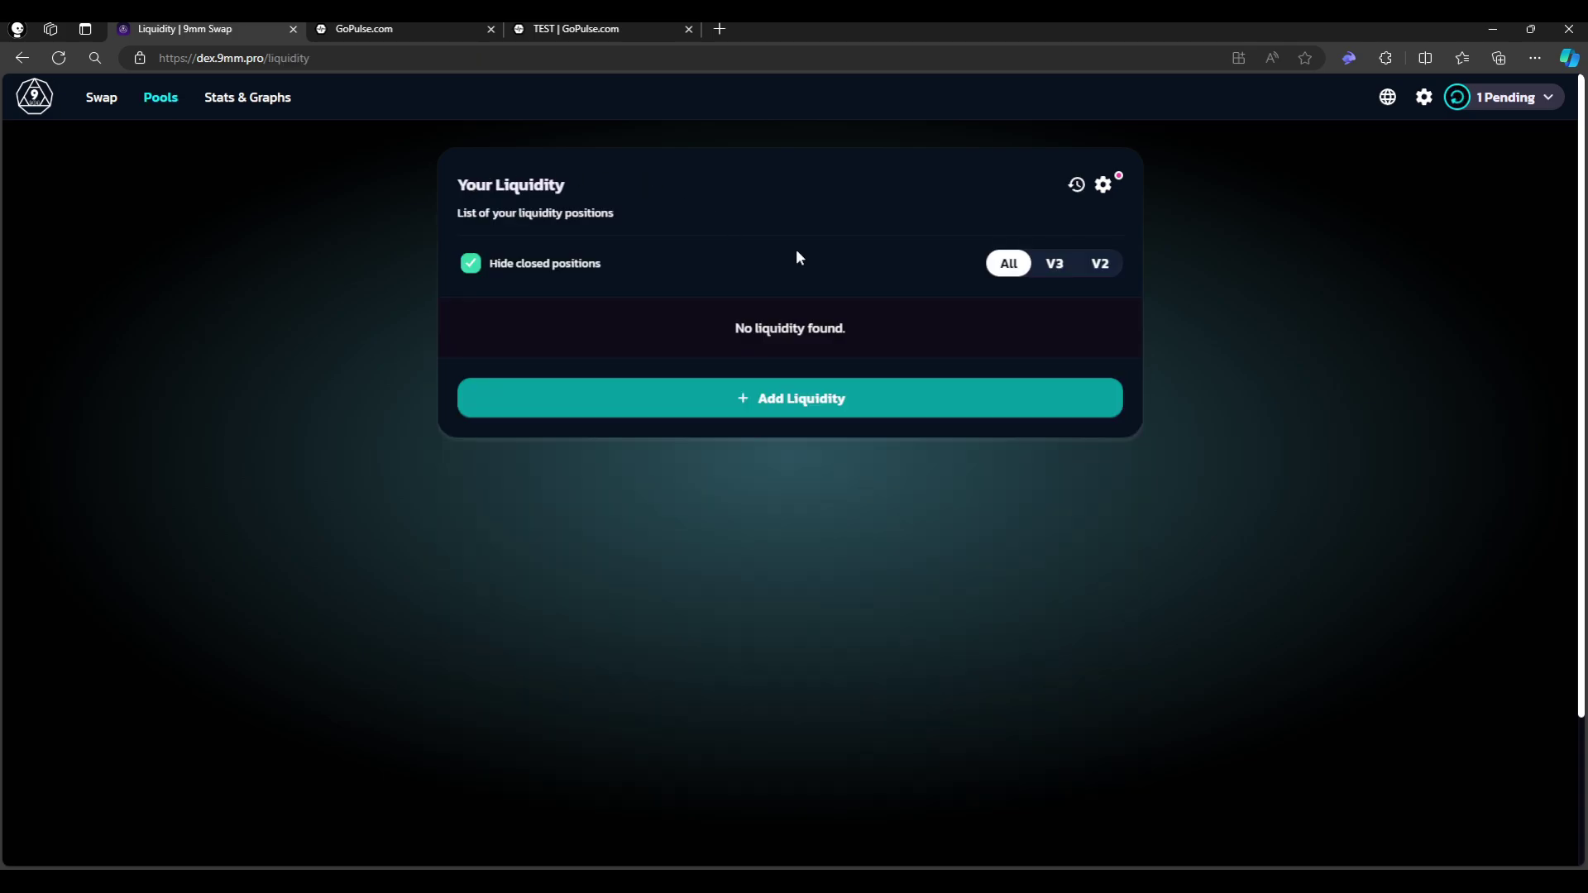
{"action": "left_click", "coordinate": [860, 410]}
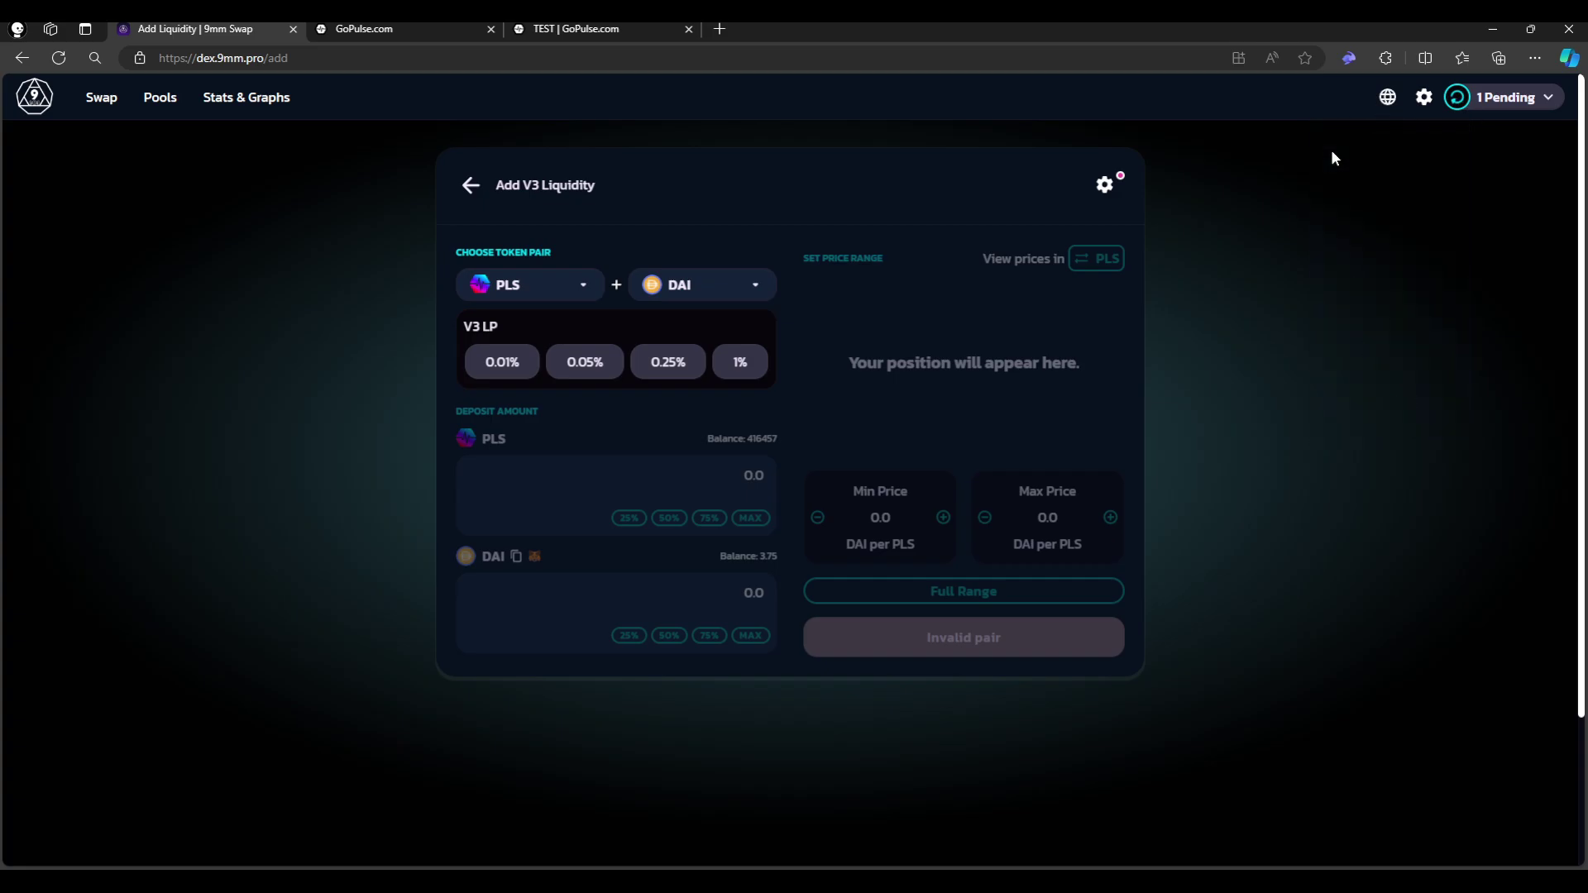
{"action": "left_click", "coordinate": [674, 285]}
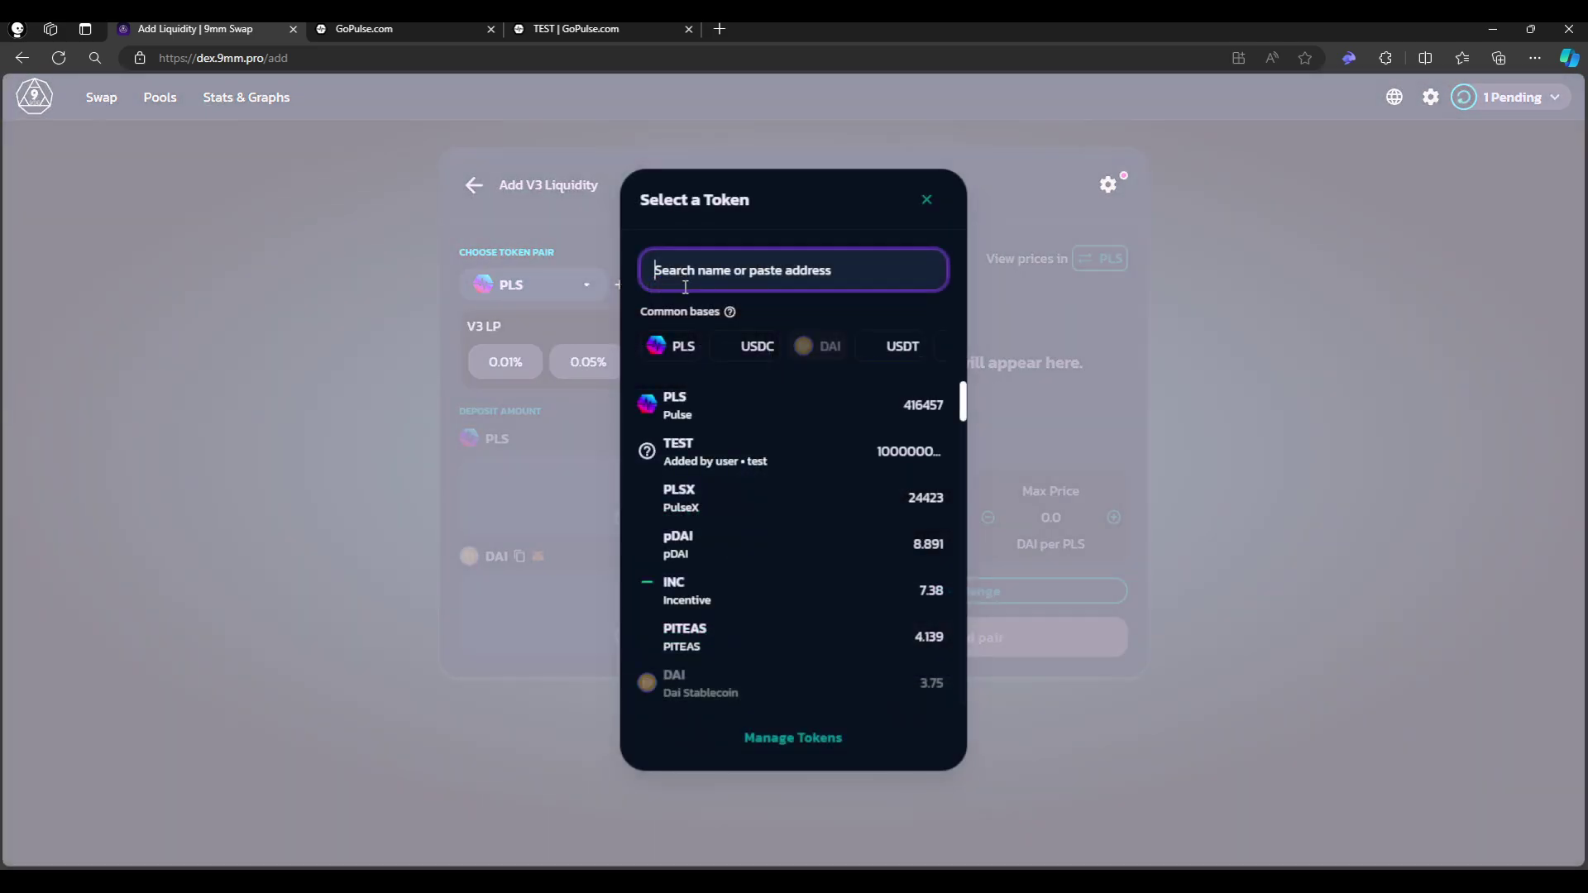
{"action": "left_click", "coordinate": [705, 461]}
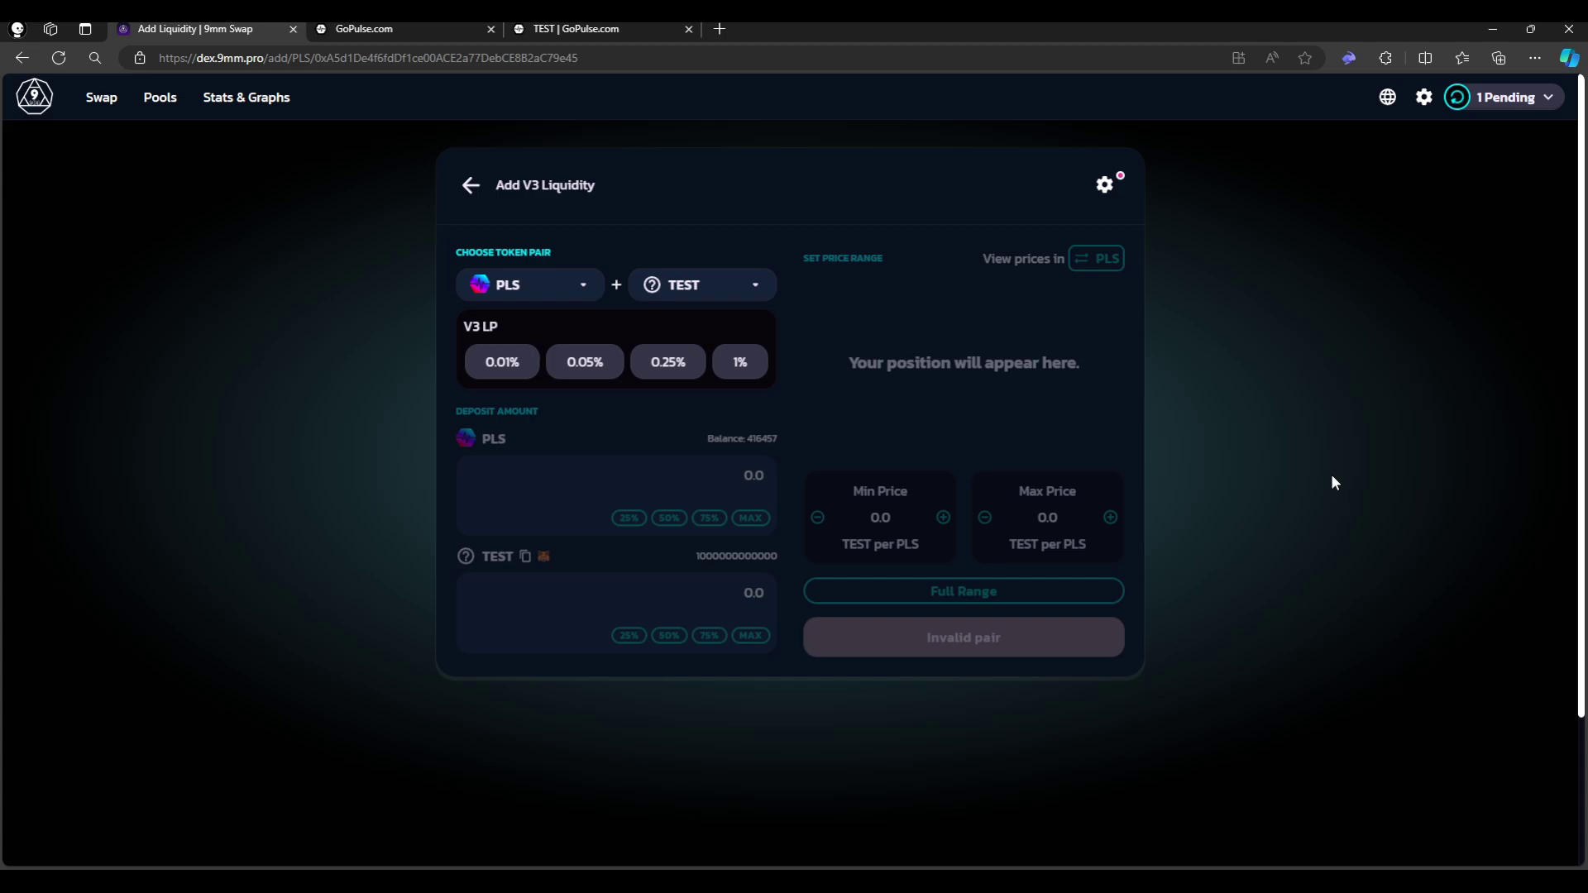
{"action": "left_click", "coordinate": [742, 369]}
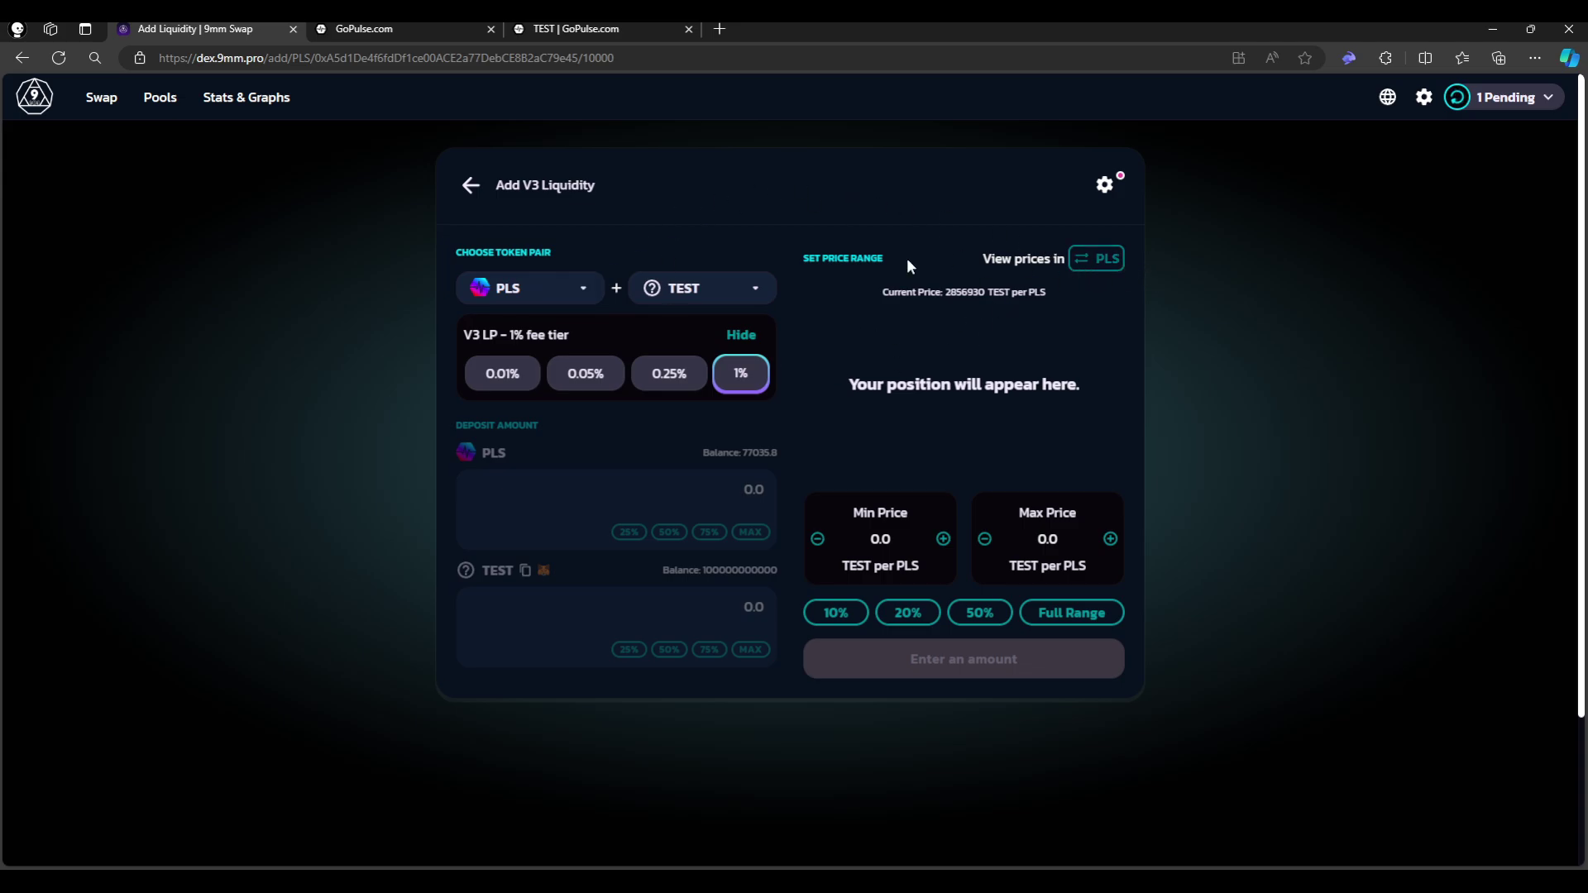
{"action": "left_click", "coordinate": [1093, 259]}
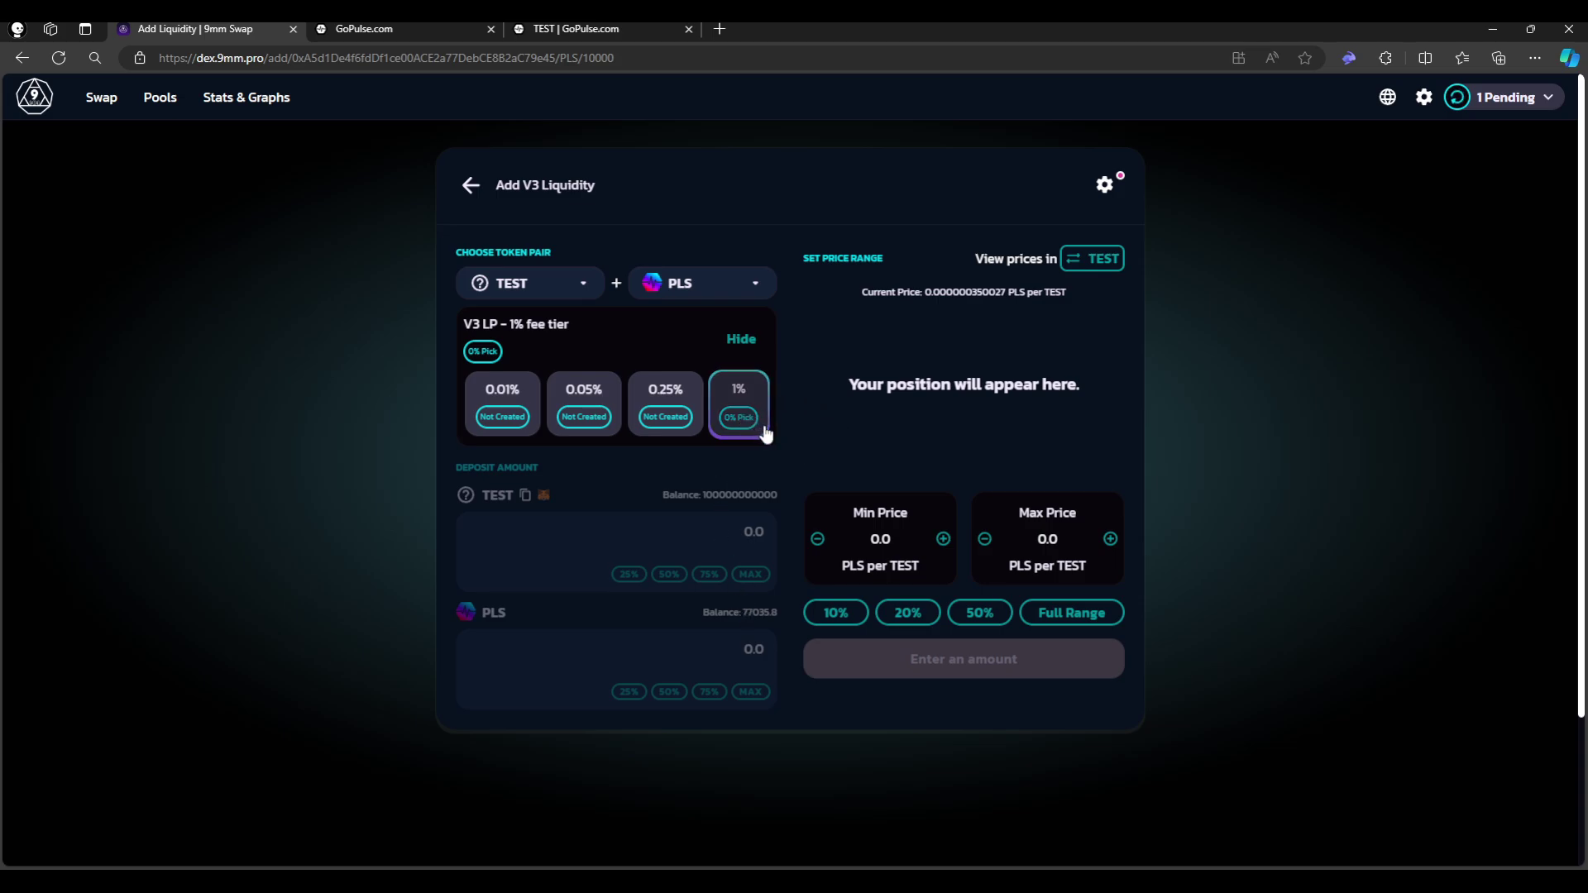
Step: Set the position's price range to a minimum of 0.00000099621 and a maximum of 0.000002006 PLS per TEST
{"action": "left_click", "coordinate": [942, 539]}
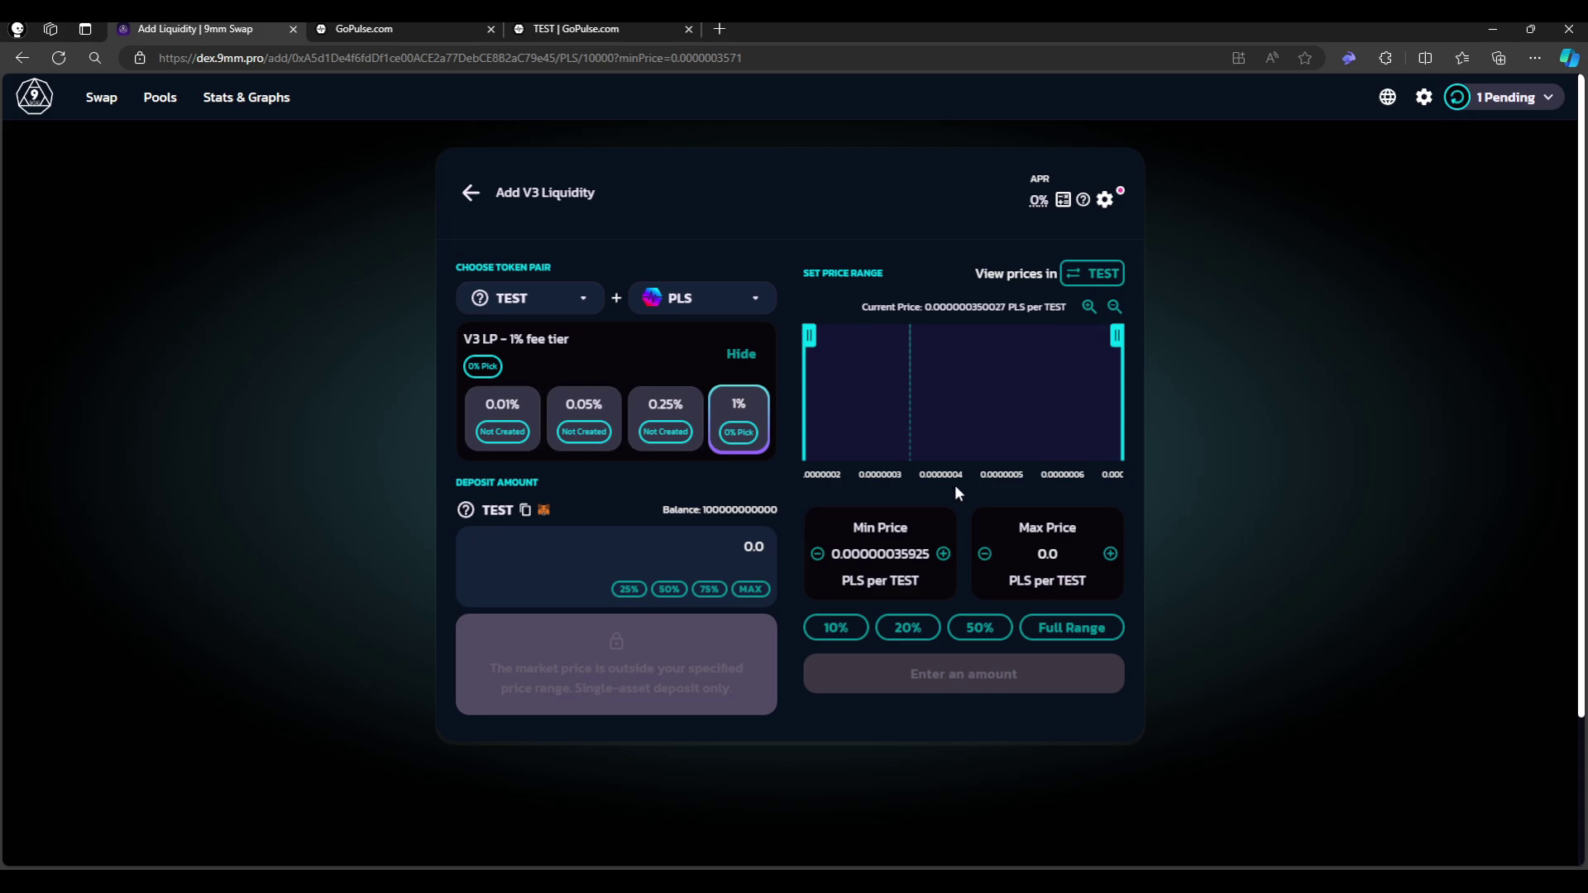
{"action": "left_click", "coordinate": [817, 554]}
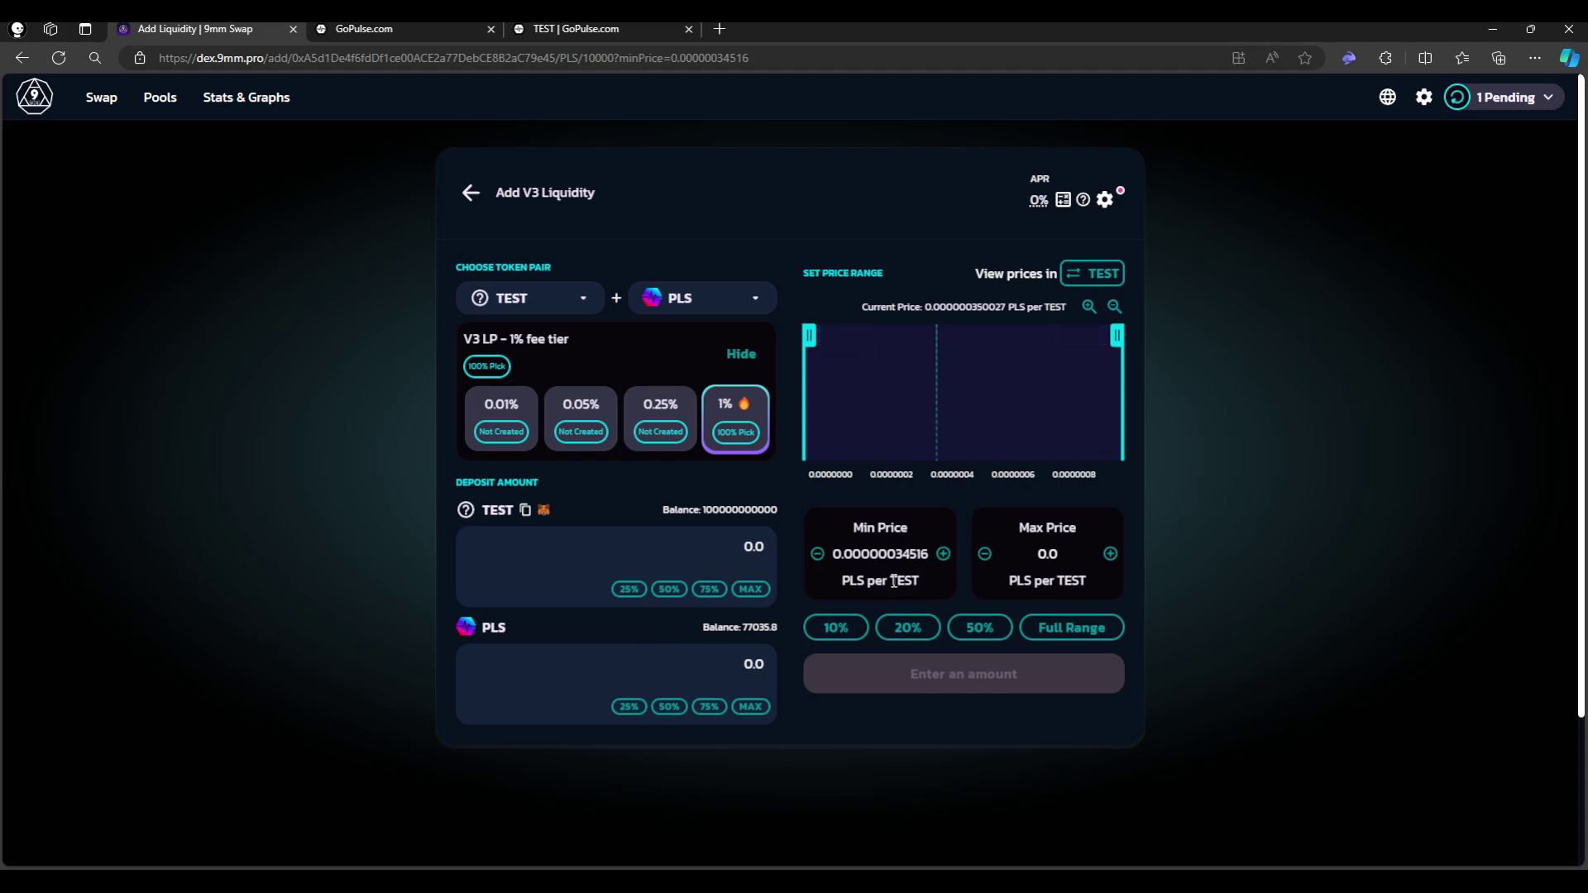
{"action": "left_click", "coordinate": [943, 553]}
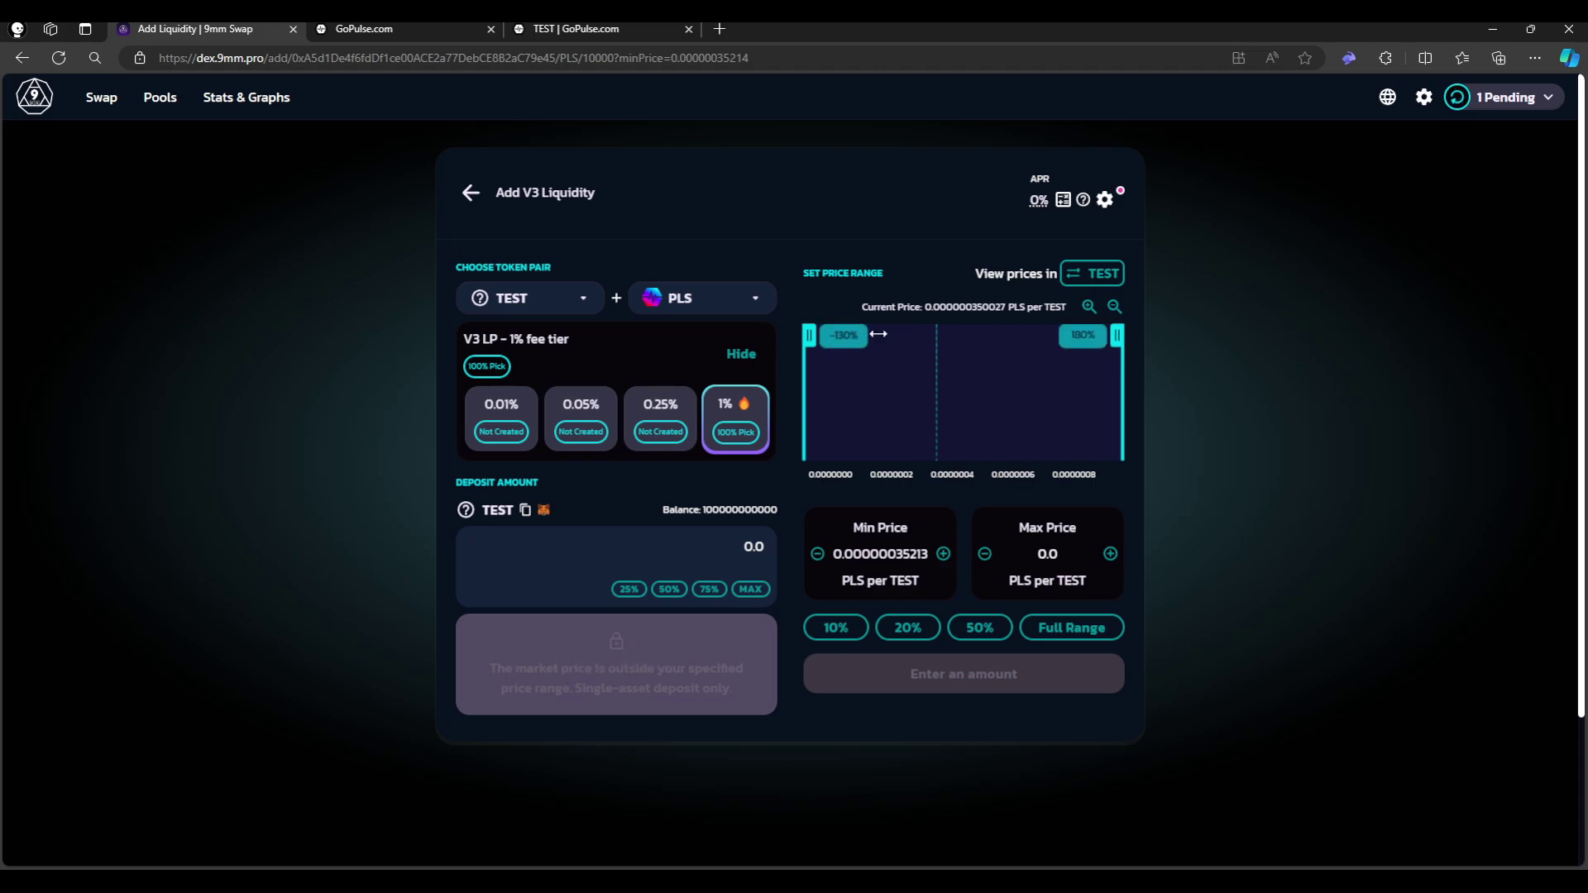
{"action": "left_click", "coordinate": [1114, 307]}
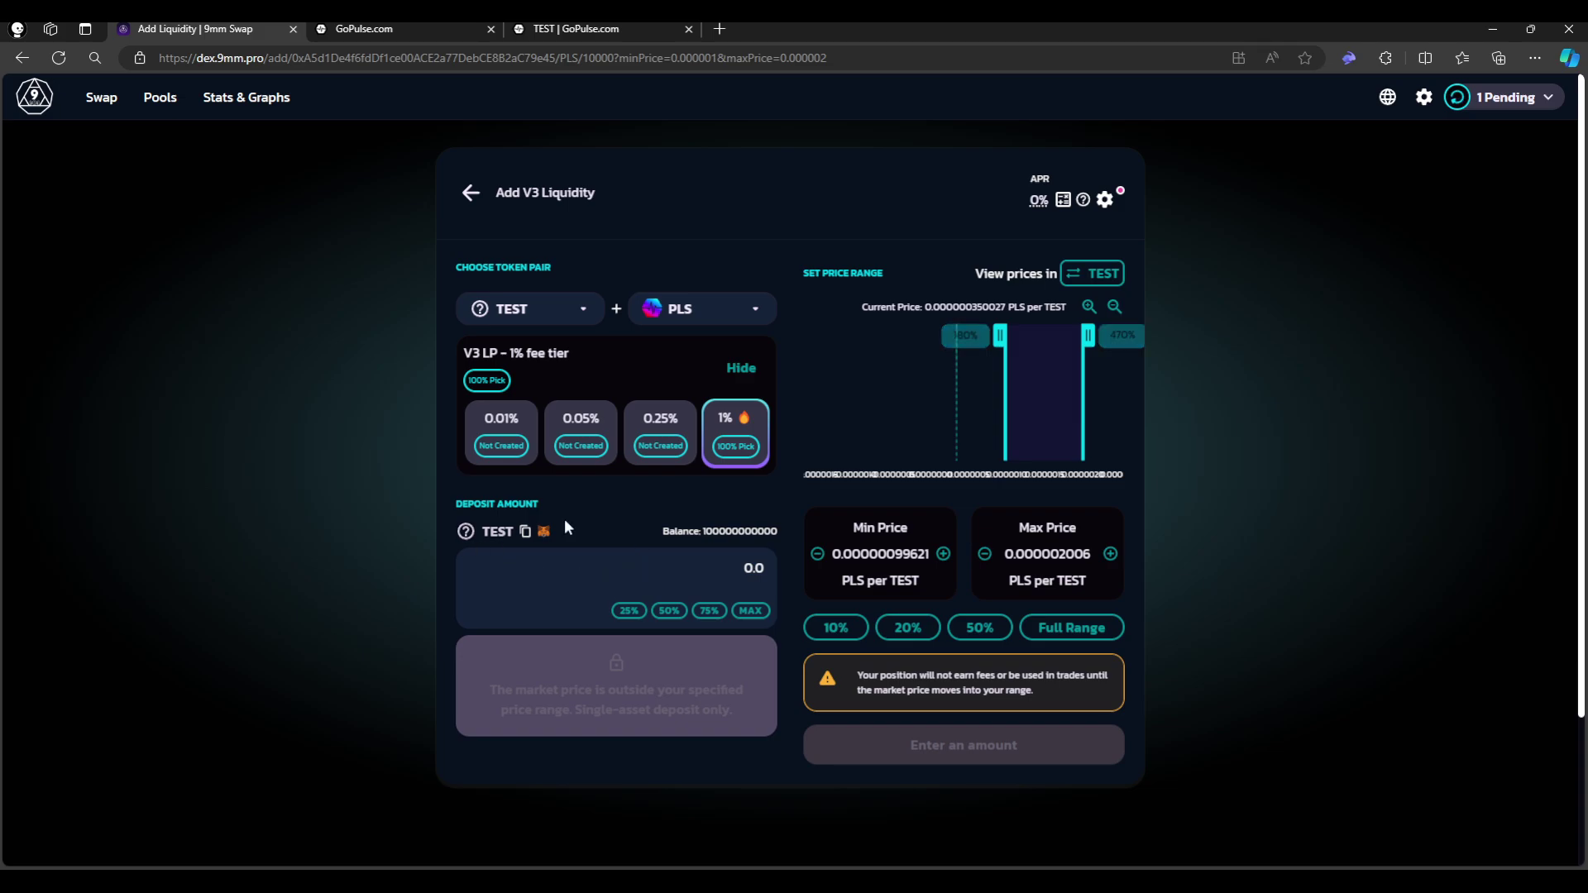
{"action": "left_click", "coordinate": [747, 612]}
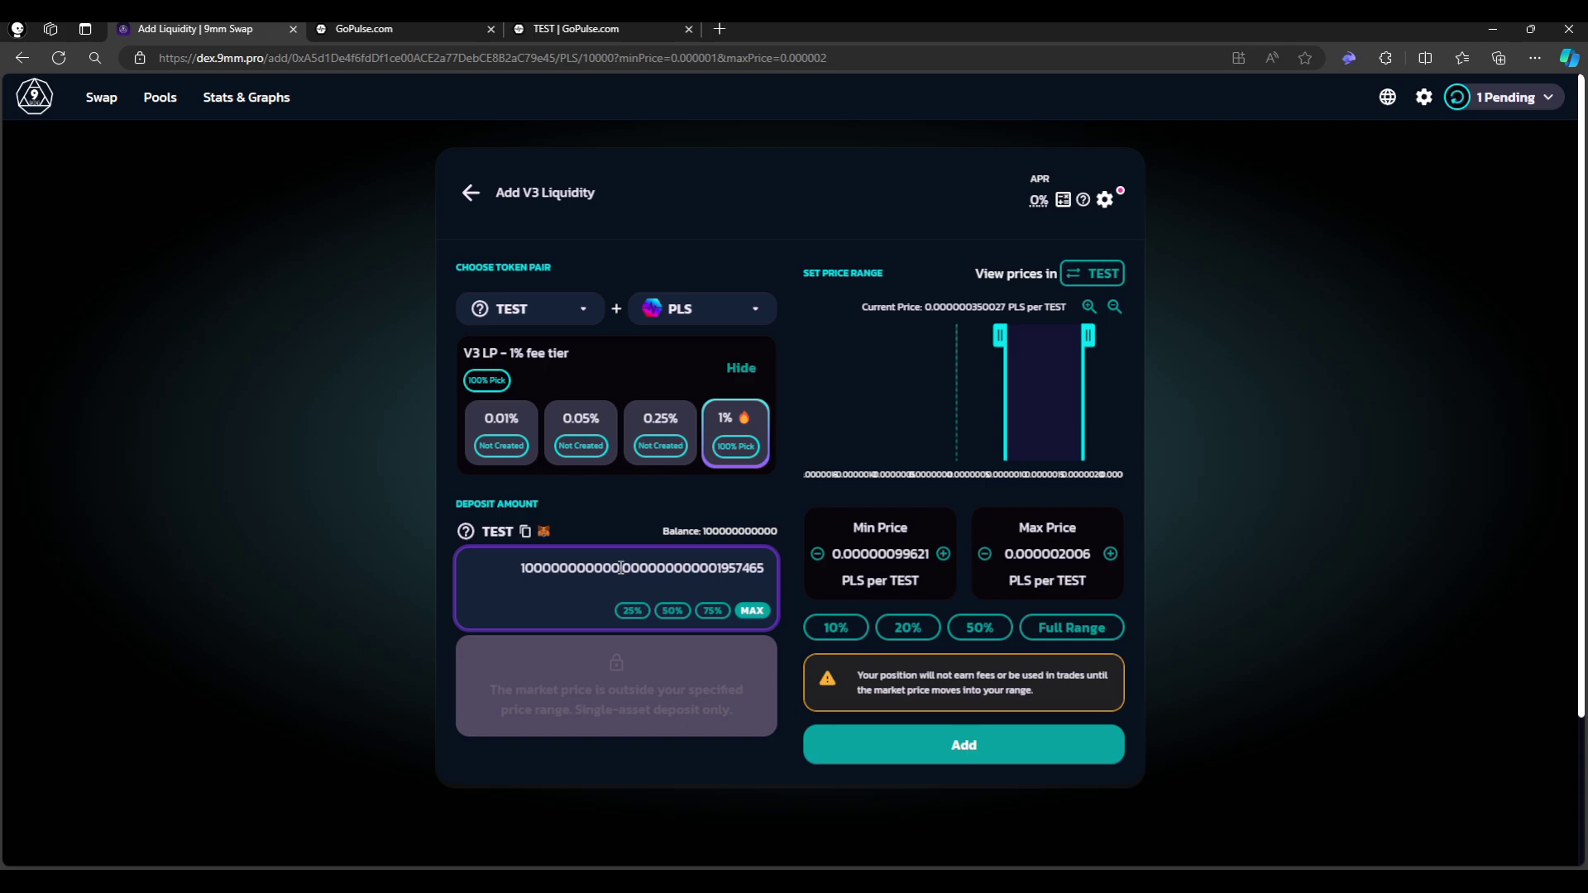
{"action": "left_click_drag", "start_coordinate": [620, 568], "coordinate": [977, 544]}
{"action": "key", "text": "BackSpace"}
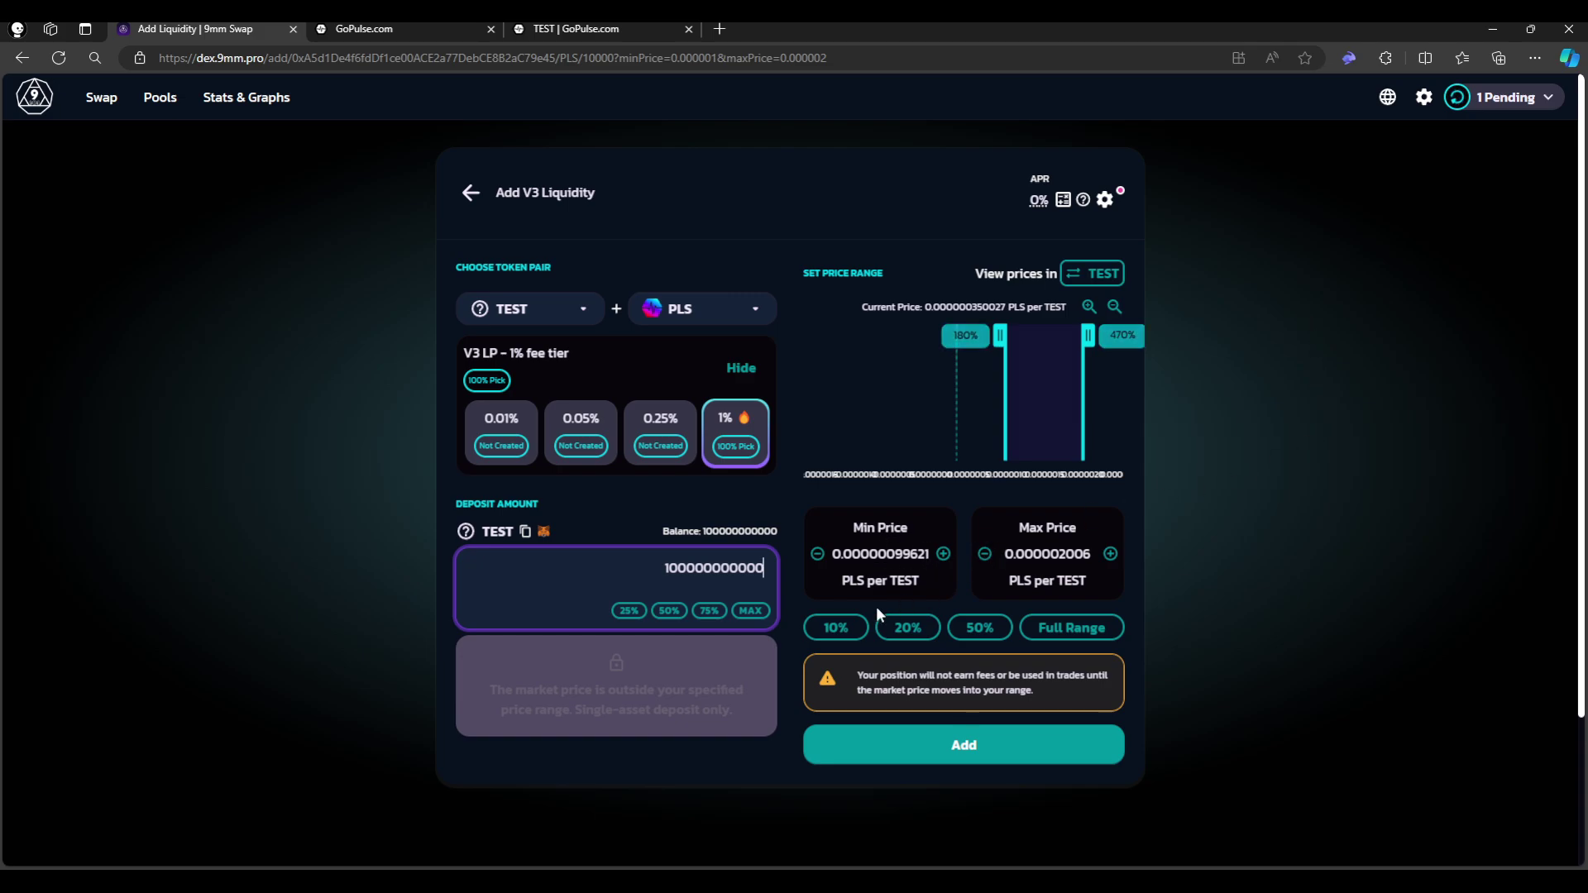
Step: Try to lower the position's minimum price toward the current price in single increments
{"action": "left_click", "coordinate": [813, 559]}
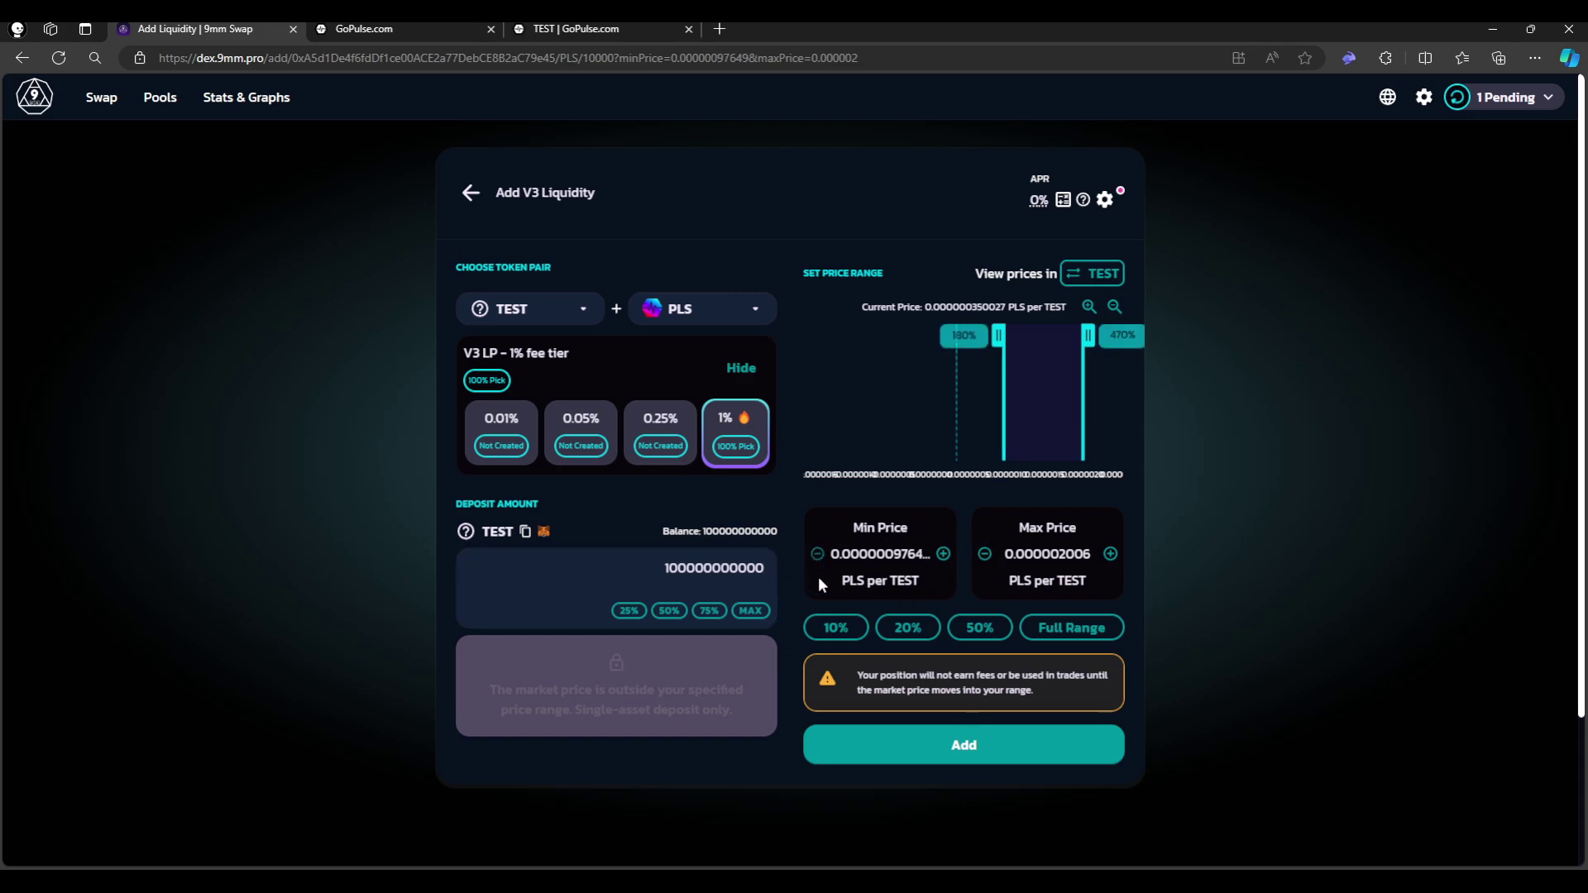
{"action": "left_click", "coordinate": [818, 554]}
{"action": "left_click", "coordinate": [818, 555]}
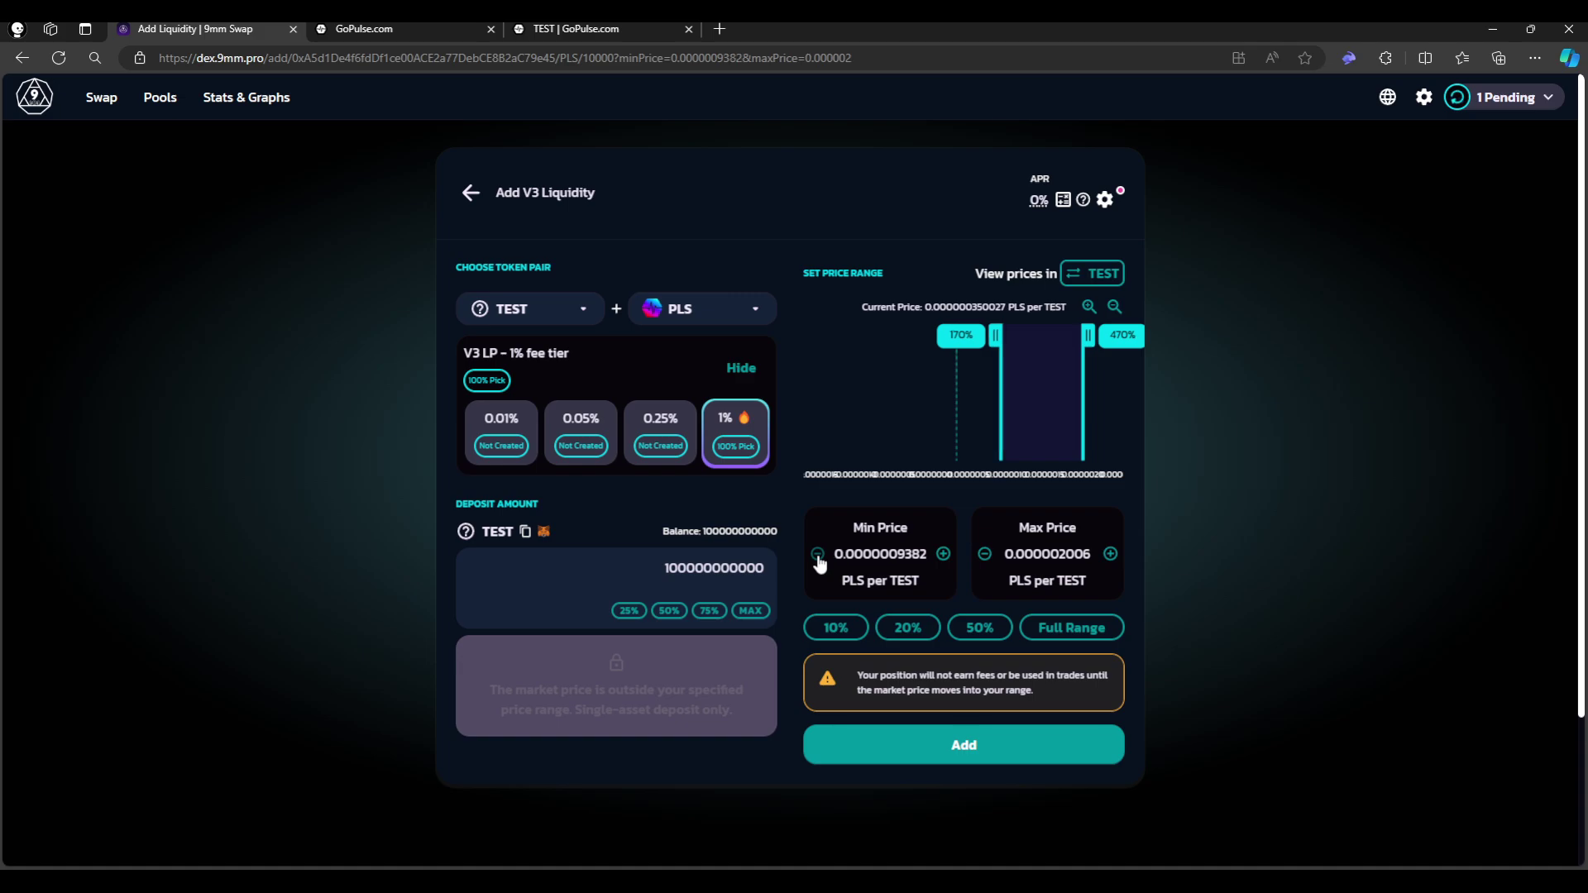
{"action": "left_click", "coordinate": [819, 554]}
{"action": "left_click", "coordinate": [818, 555]}
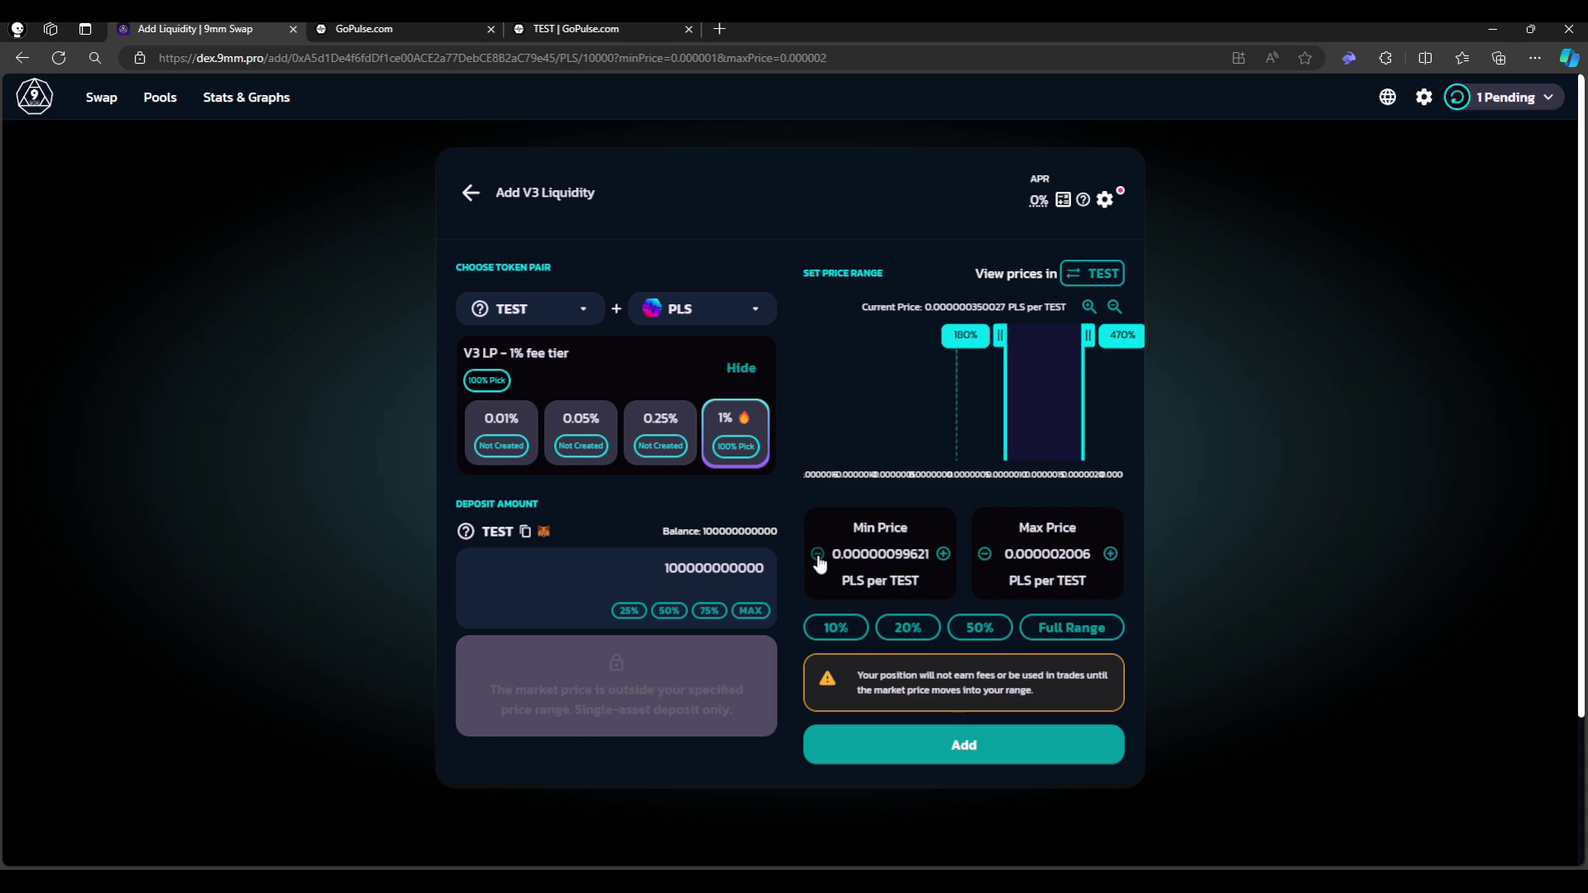
{"action": "left_click", "coordinate": [818, 554]}
Step: Try to shift the price range on the chart so that it starts just above the current price
{"action": "left_click_drag", "start_coordinate": [999, 335], "coordinate": [939, 336]}
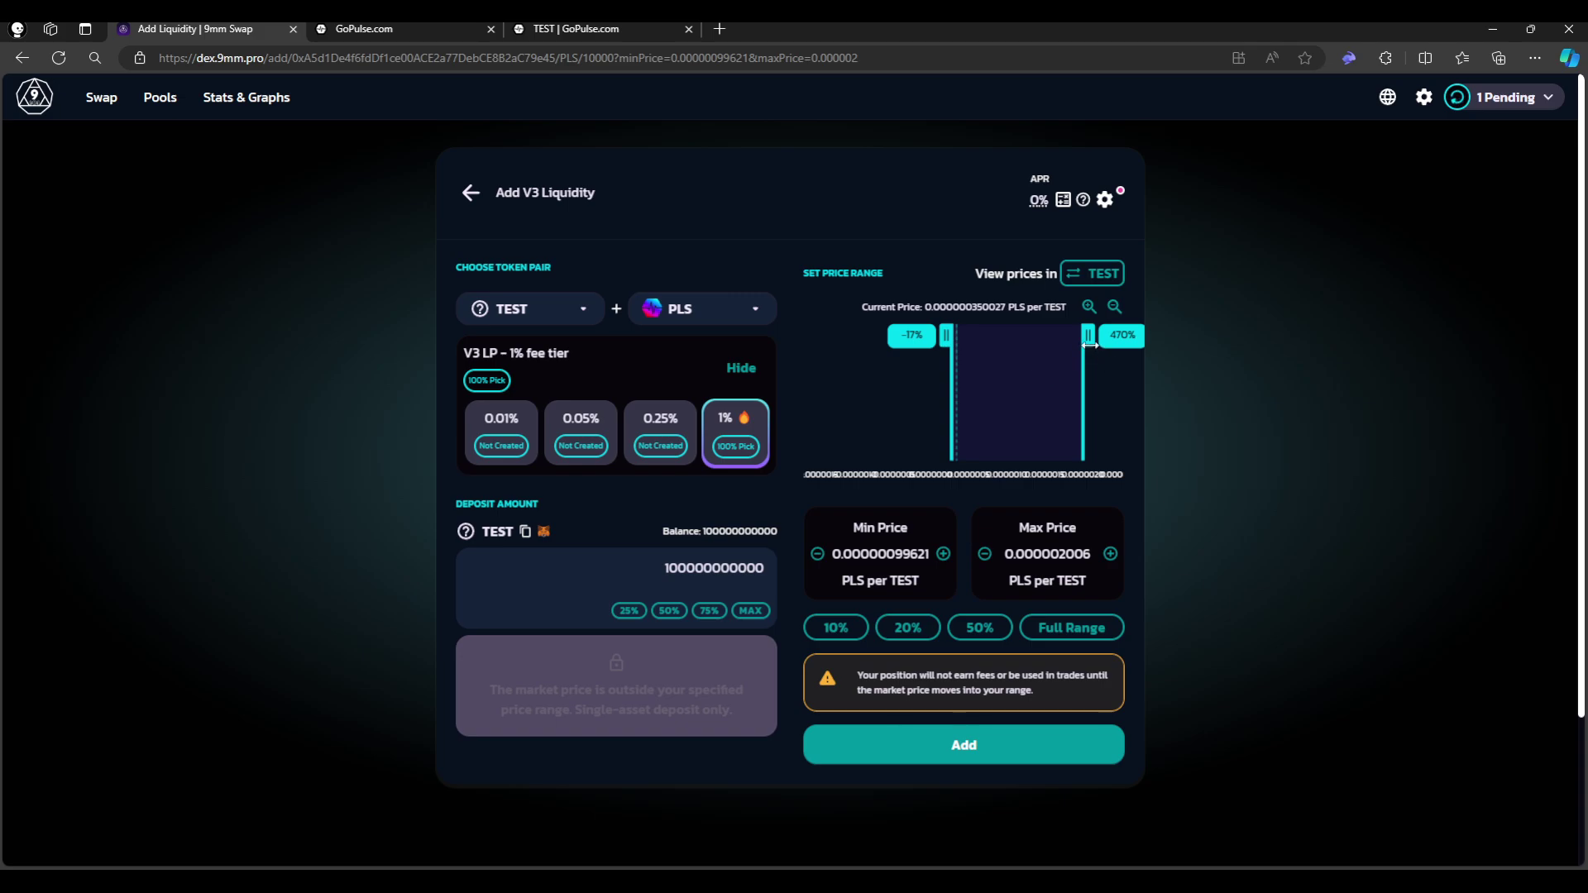
{"action": "left_click_drag", "start_coordinate": [1088, 339], "coordinate": [942, 344]}
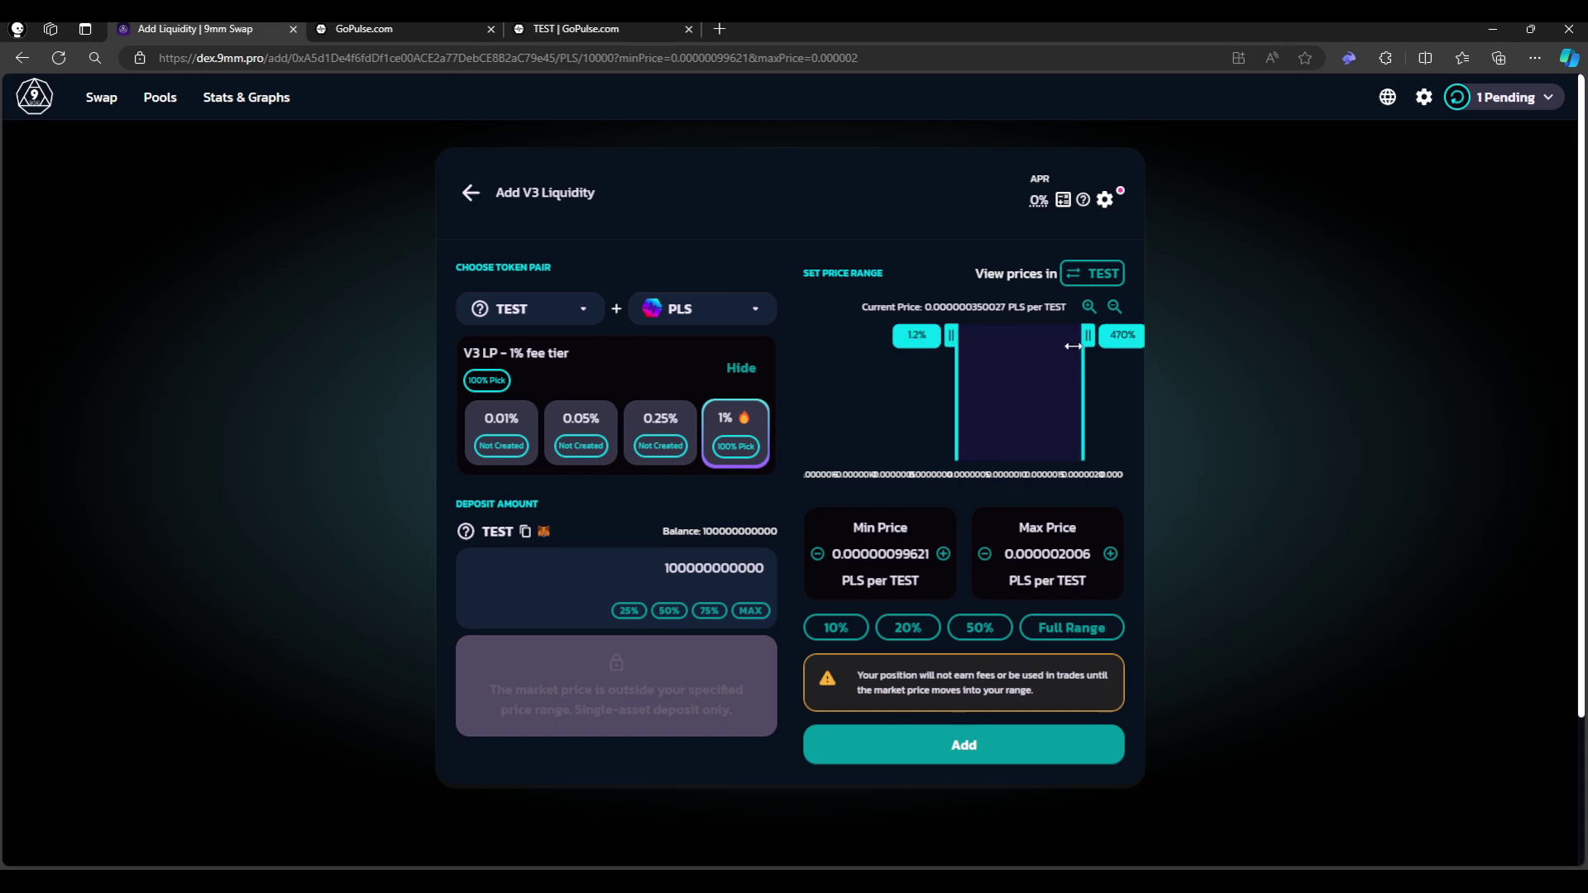
{"action": "left_click_drag", "start_coordinate": [1087, 341], "coordinate": [1047, 347]}
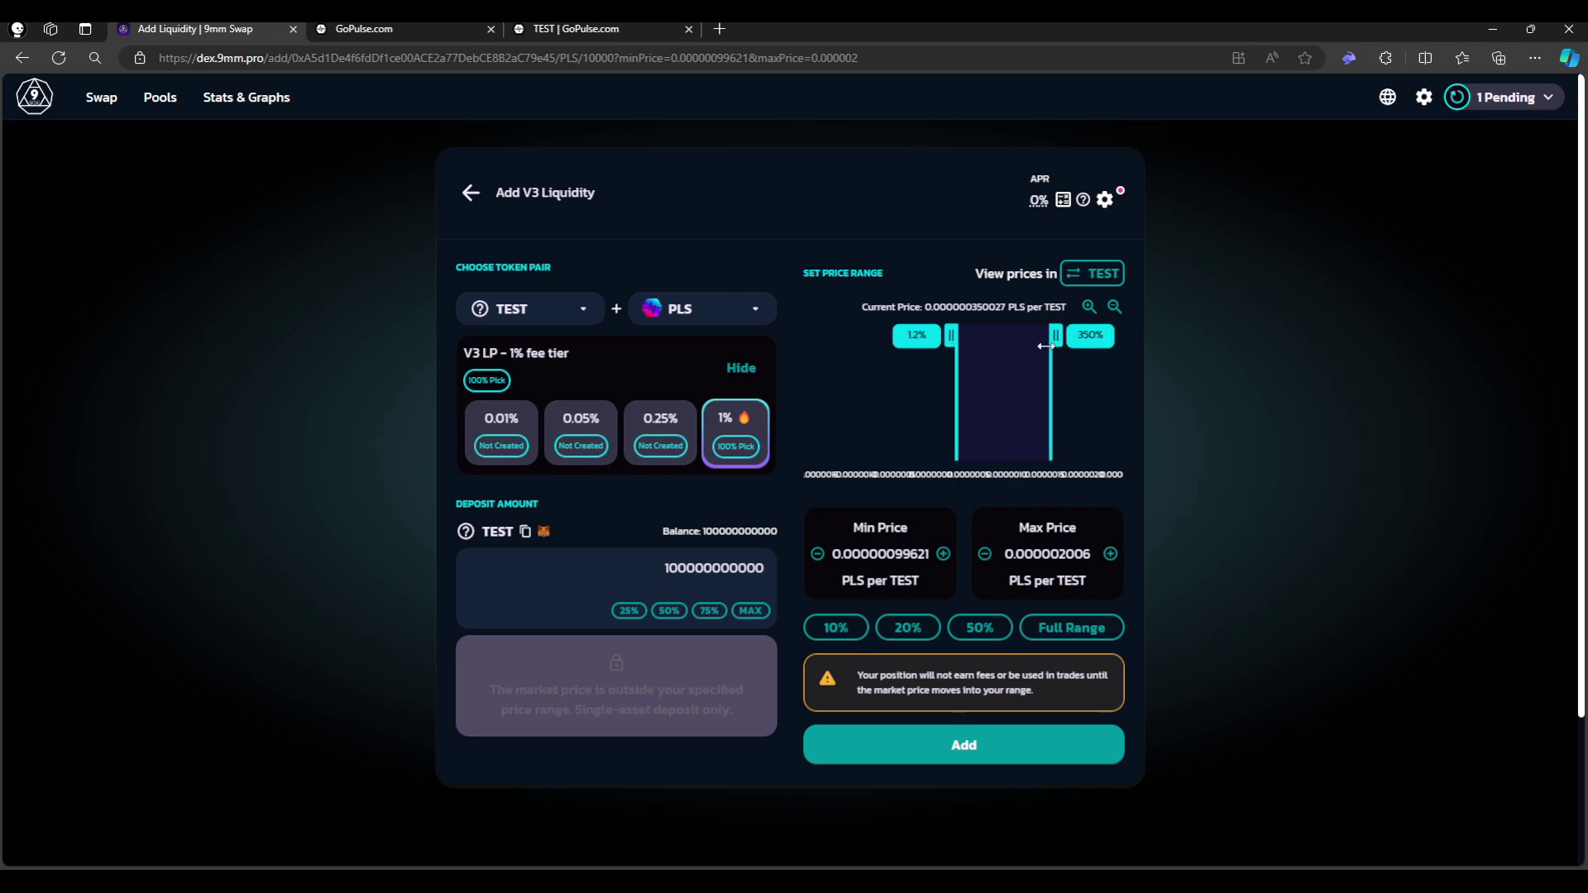
{"action": "left_click", "coordinate": [818, 554]}
{"action": "left_click", "coordinate": [818, 556]}
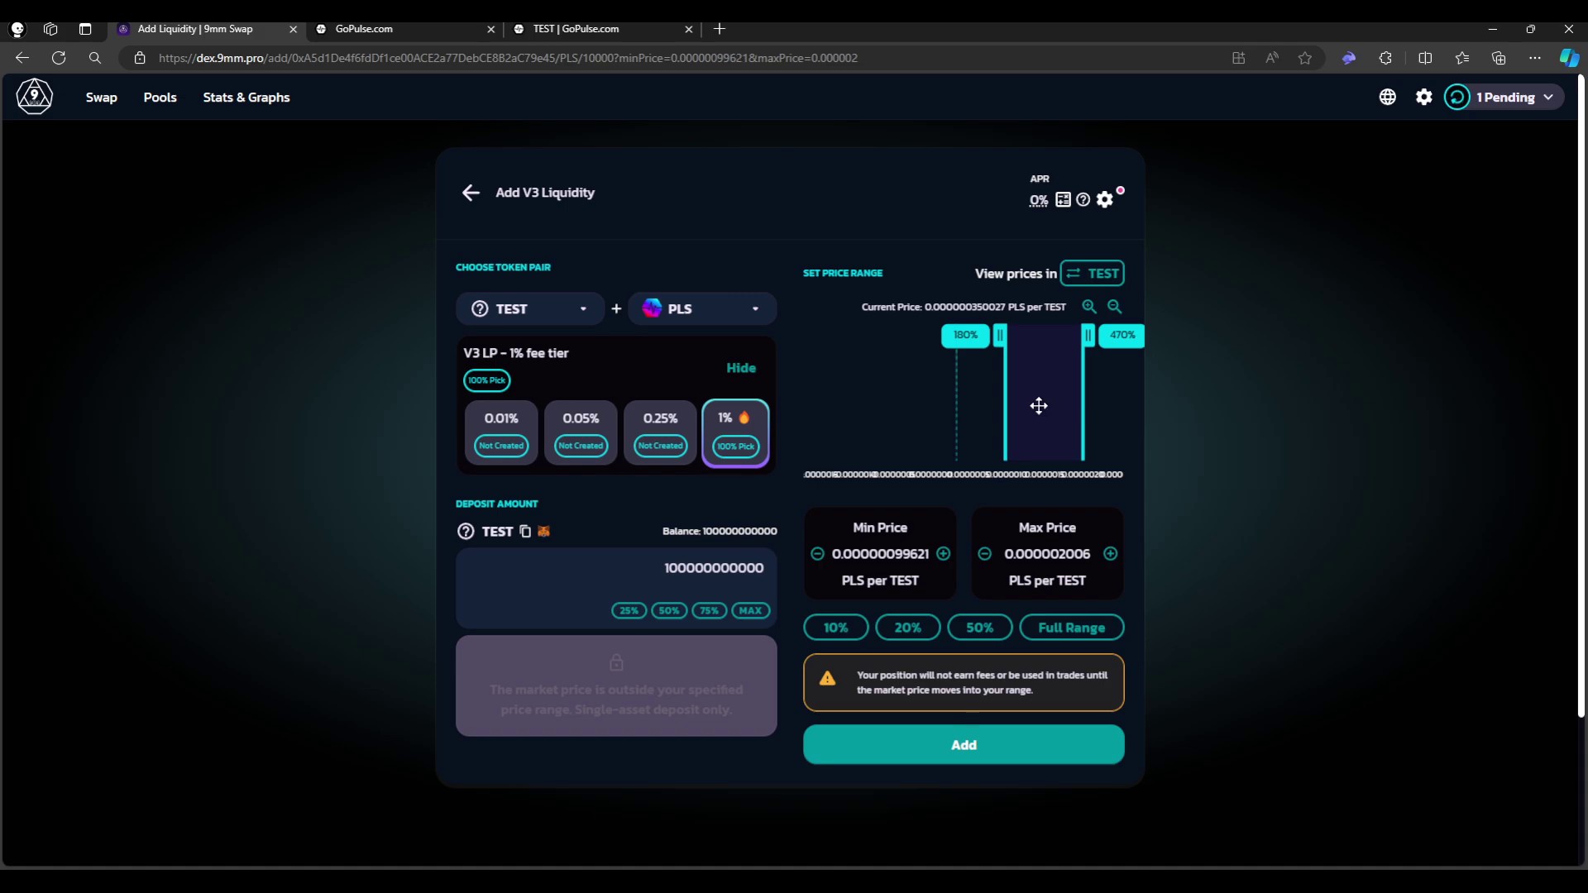
{"action": "mouse_move", "coordinate": [1005, 413]}
{"action": "left_mouse_down"}
{"action": "mouse_move", "coordinate": [974, 407]}
{"action": "mouse_move", "coordinate": [1040, 400]}
{"action": "mouse_move", "coordinate": [951, 418]}
{"action": "mouse_move", "coordinate": [979, 411]}
{"action": "left_mouse_up"}
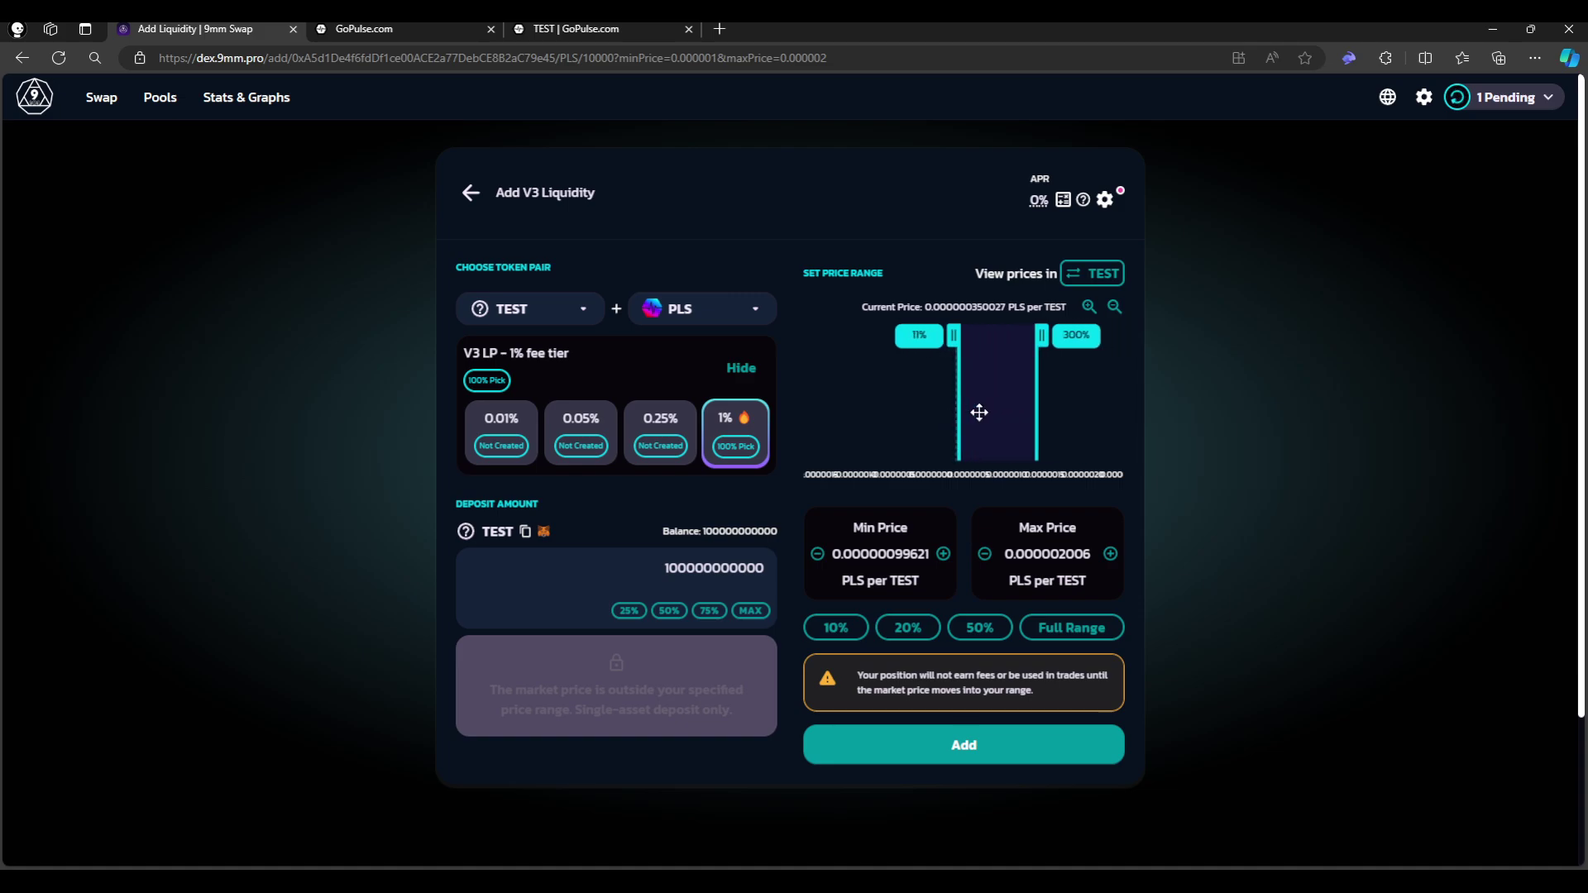
{"action": "left_click", "coordinate": [818, 554]}
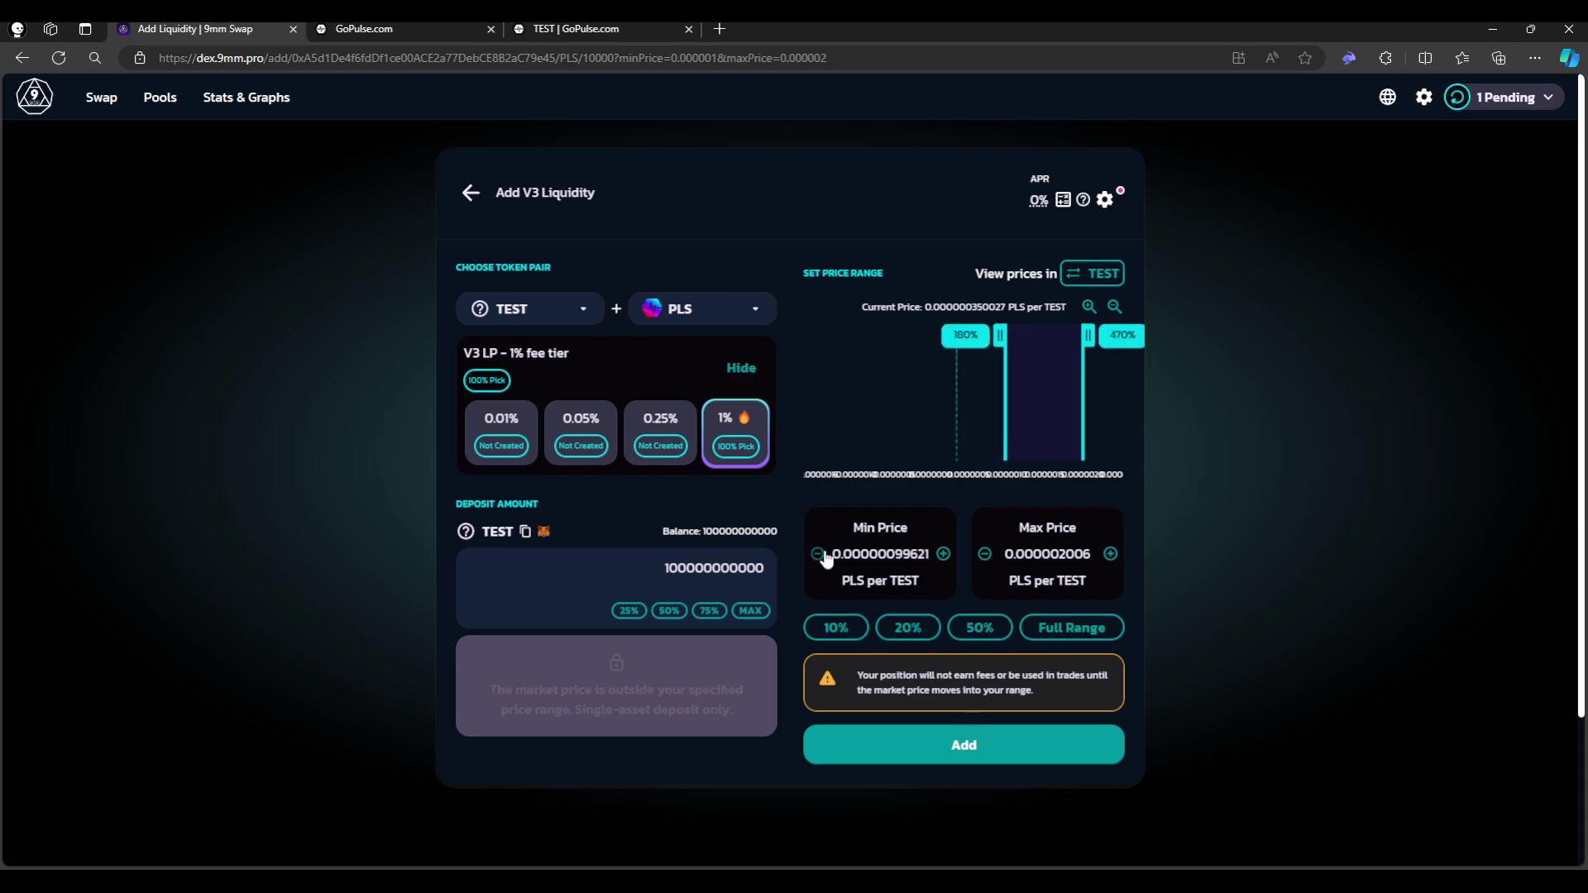
{"action": "left_click", "coordinate": [819, 555]}
{"action": "left_click_drag", "start_coordinate": [1092, 336], "coordinate": [980, 334]}
Step: Leave the unfinished position and check the details of the existing TEST-PLS 1% position in the liquidity list
{"action": "left_click", "coordinate": [482, 199]}
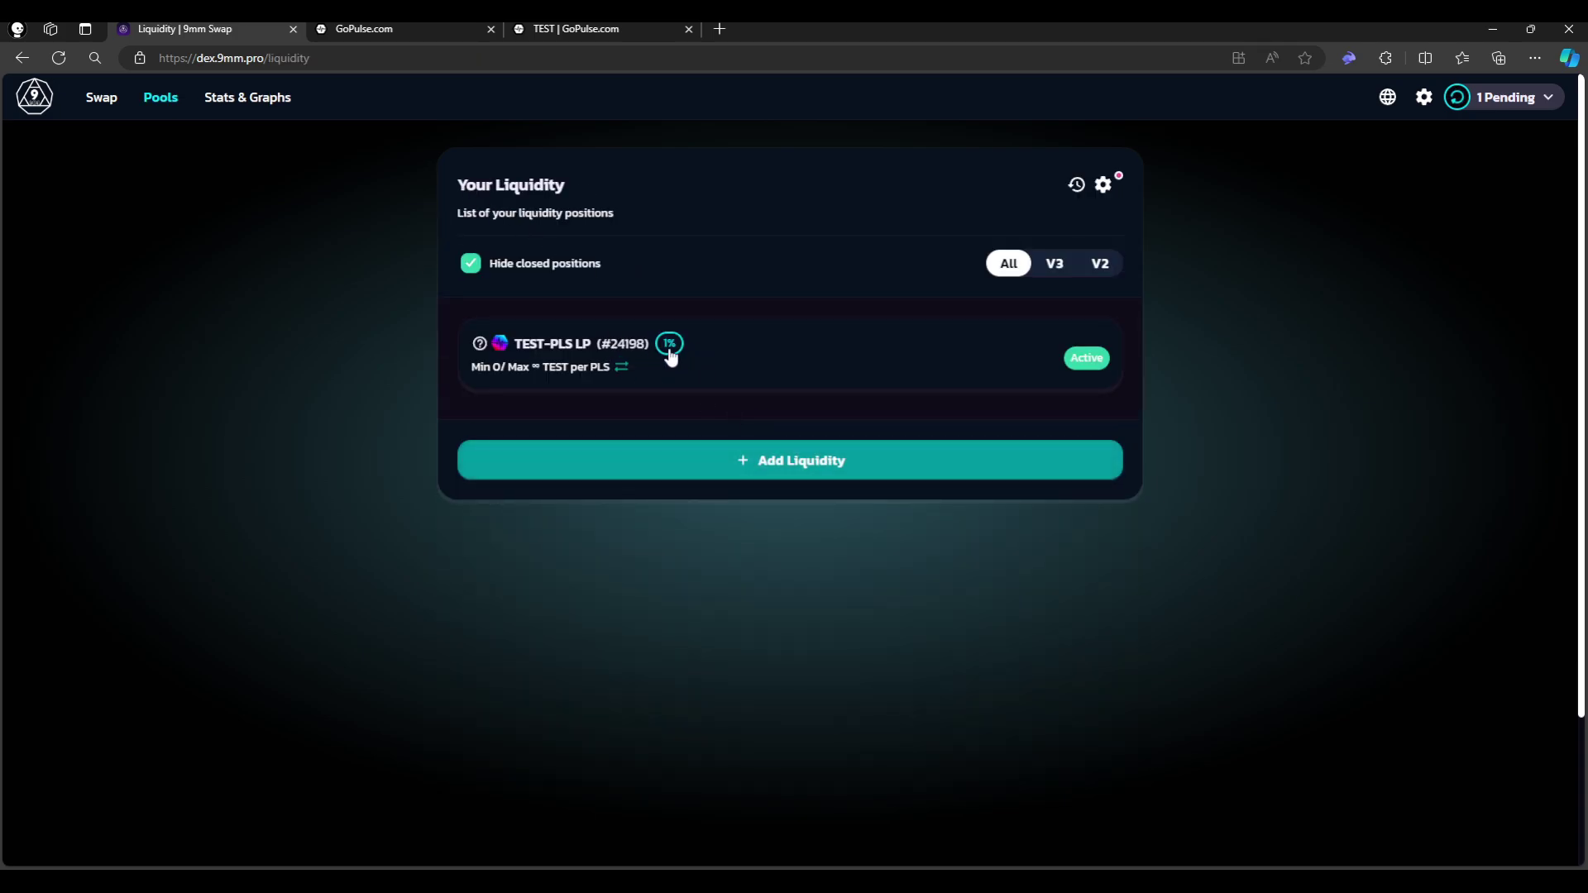
{"action": "left_click", "coordinate": [671, 356]}
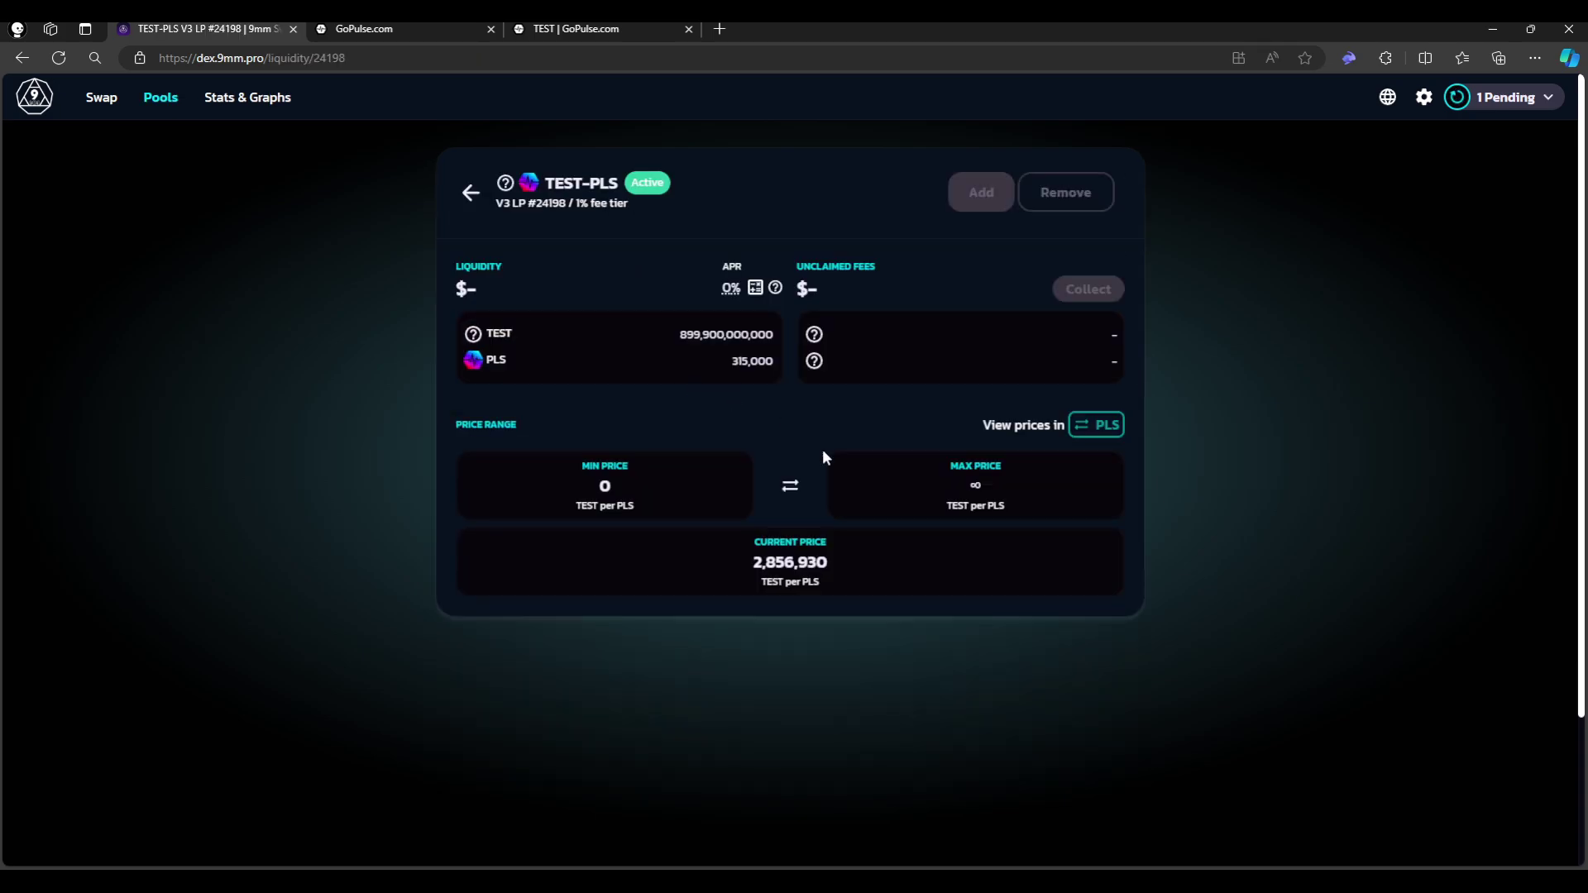
{"action": "left_click", "coordinate": [470, 198]}
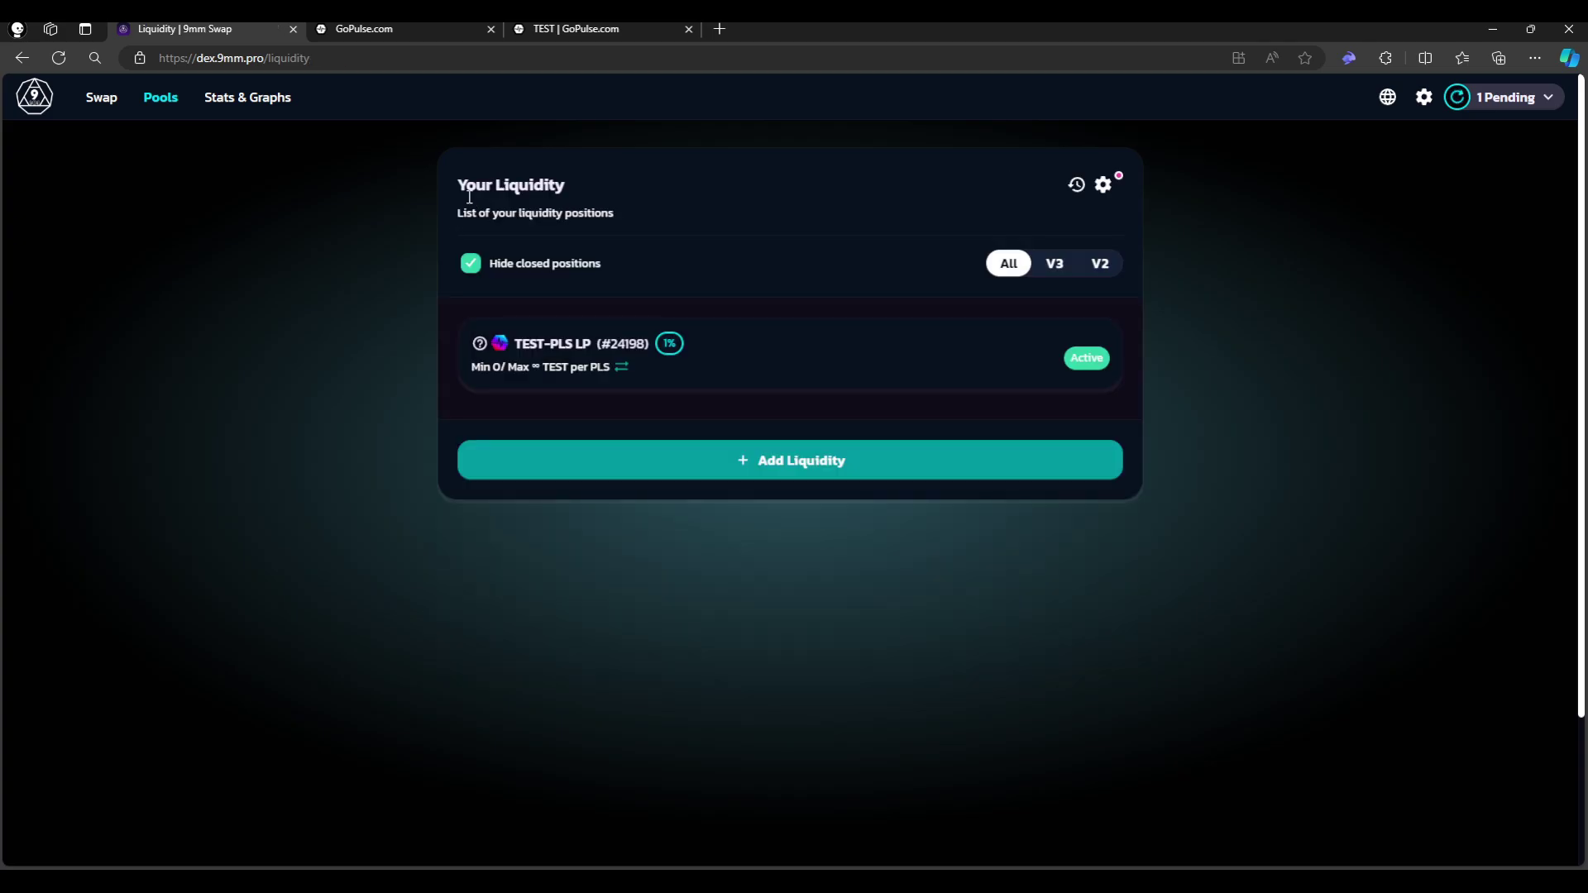
Step: Start a new V3 liquidity position pairing PLS with TEST at the 1% fee tier, using the maximum TEST deposit
{"action": "left_click", "coordinate": [791, 463]}
{"action": "left_click", "coordinate": [672, 290]}
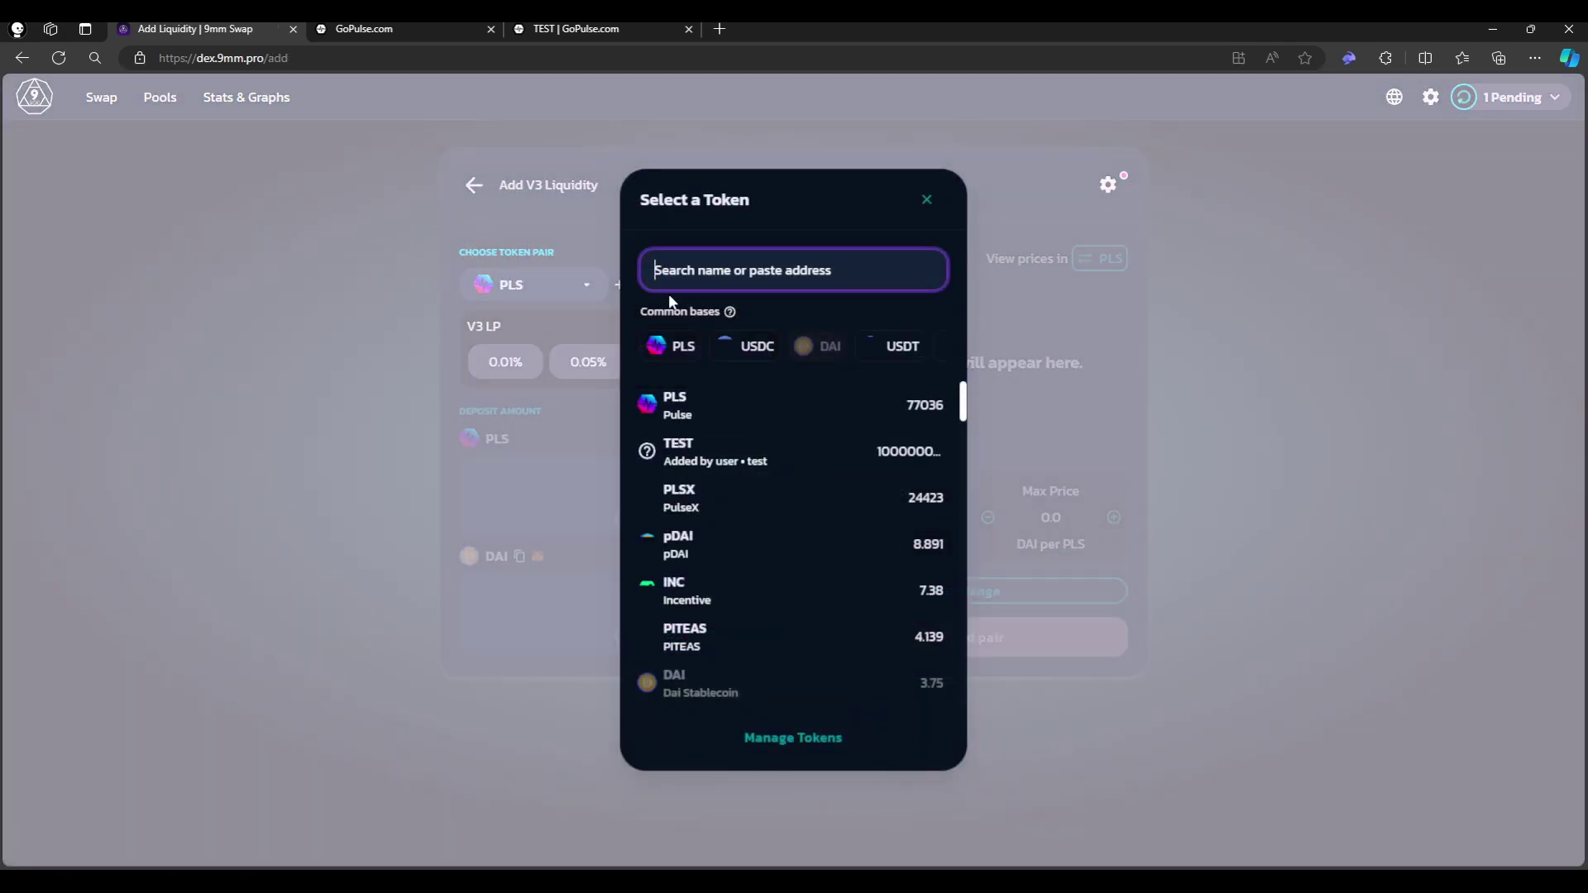
{"action": "left_click", "coordinate": [705, 447]}
{"action": "left_click", "coordinate": [733, 368]}
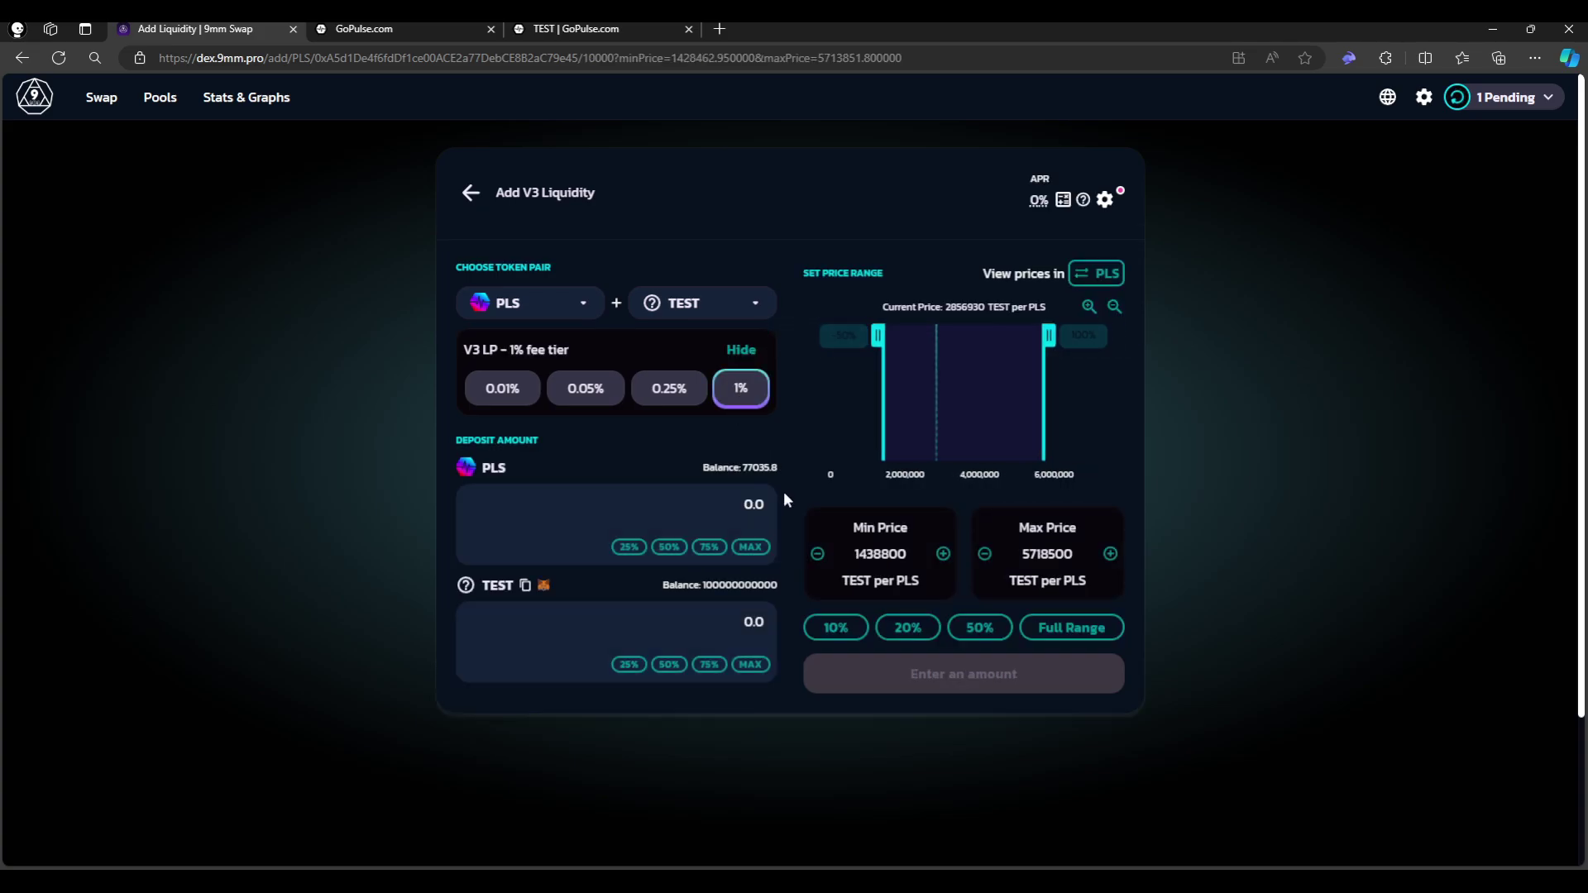
{"action": "left_click", "coordinate": [761, 670]}
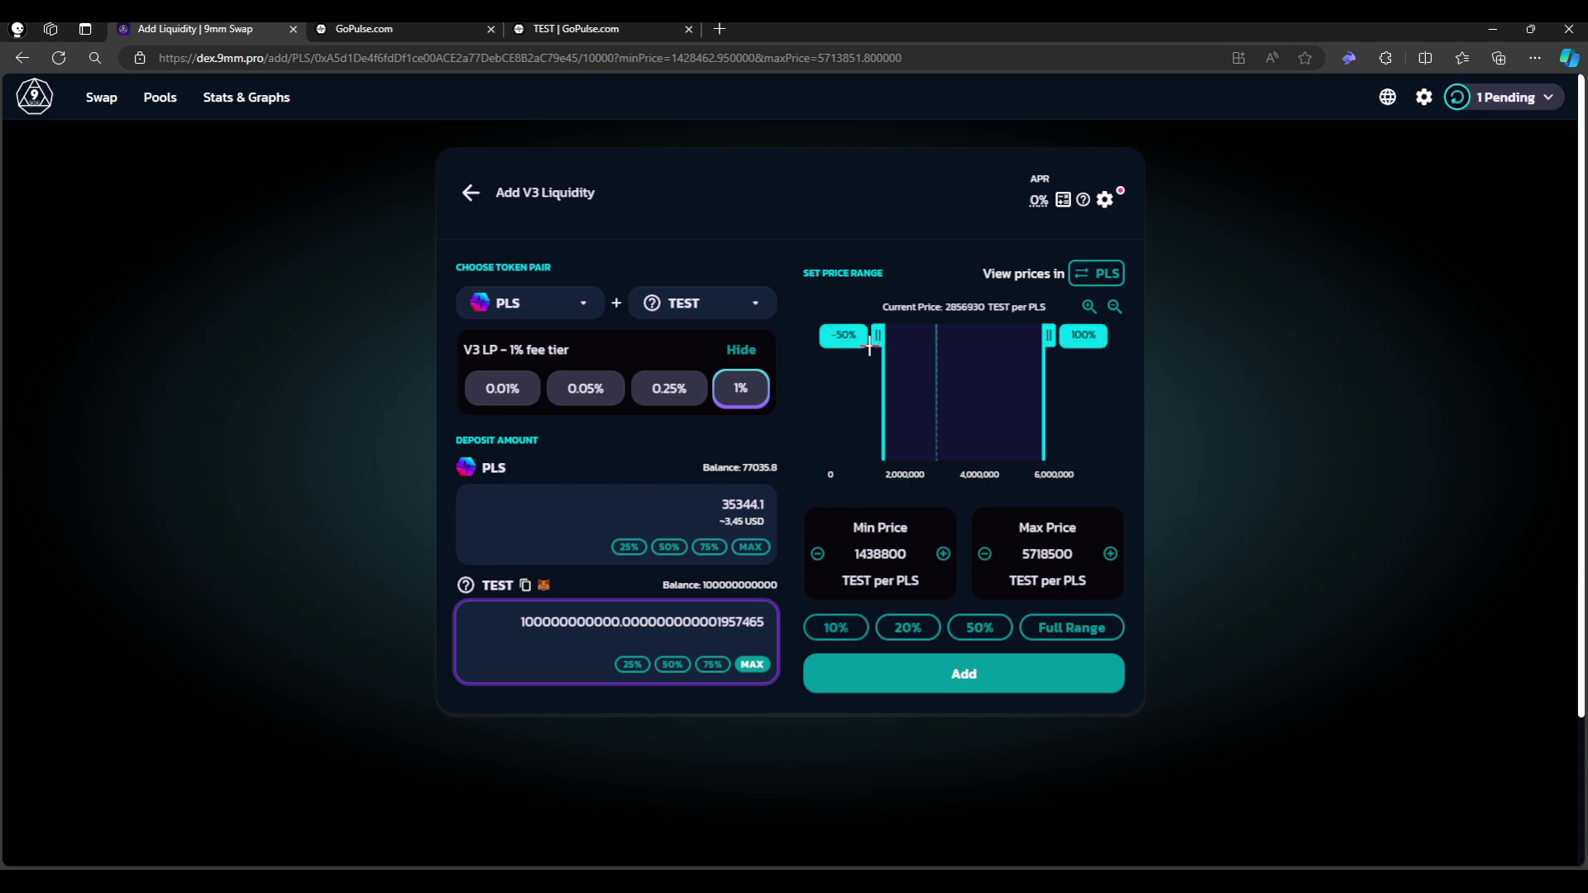
Step: Raise the minimum price to 3015400 TEST per PLS on the chart and switch the price view to TEST
{"action": "left_click_drag", "start_coordinate": [874, 346], "coordinate": [899, 342]}
{"action": "left_click_drag", "start_coordinate": [900, 340], "coordinate": [939, 341]}
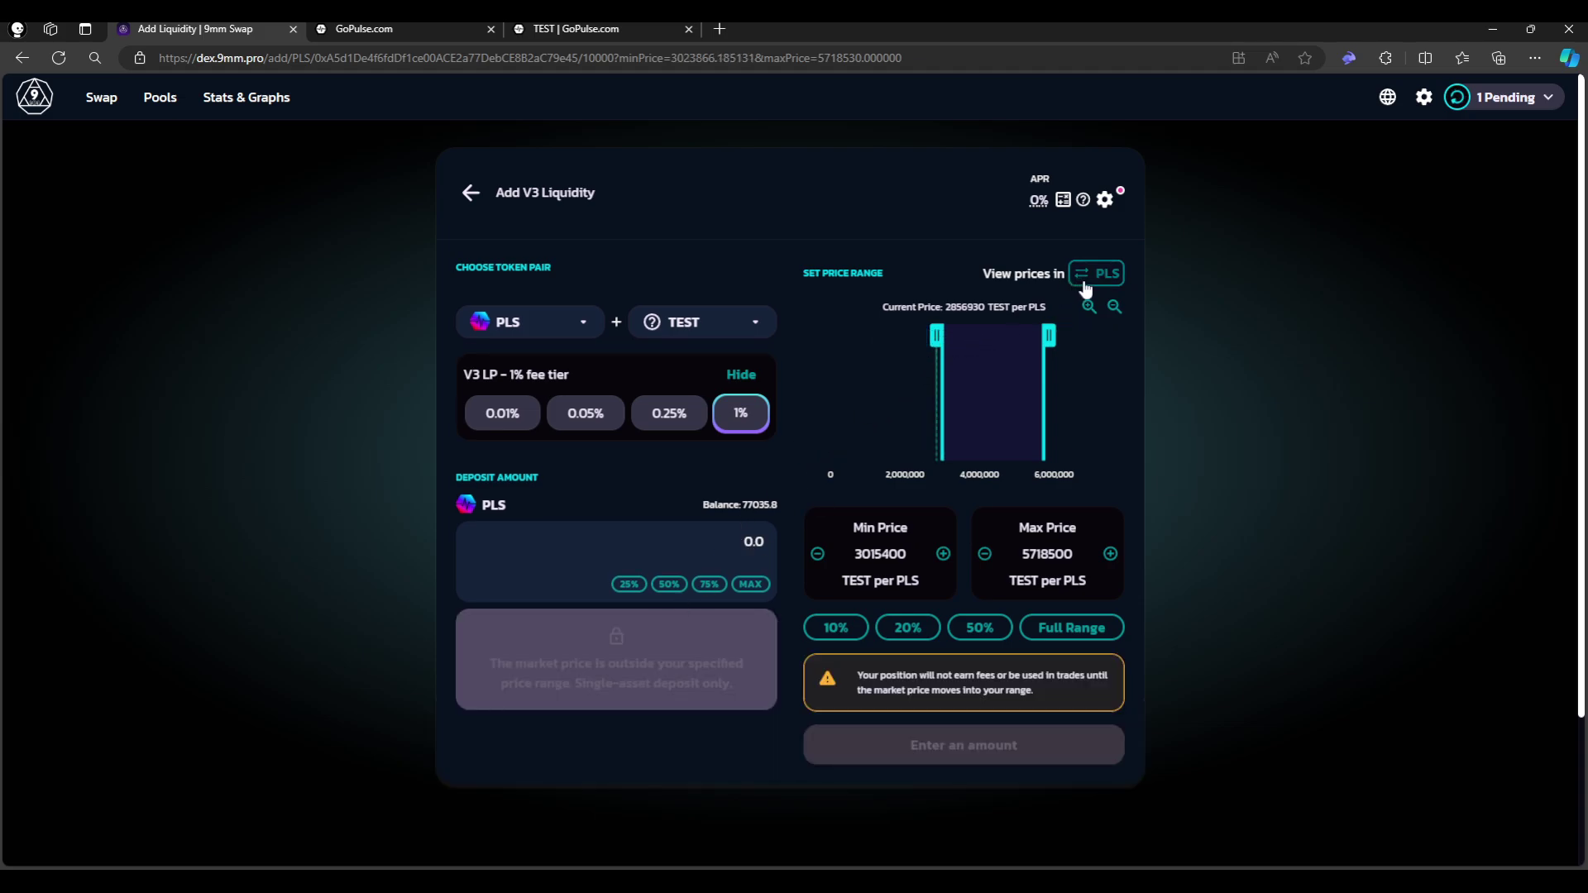
{"action": "left_click", "coordinate": [1096, 274]}
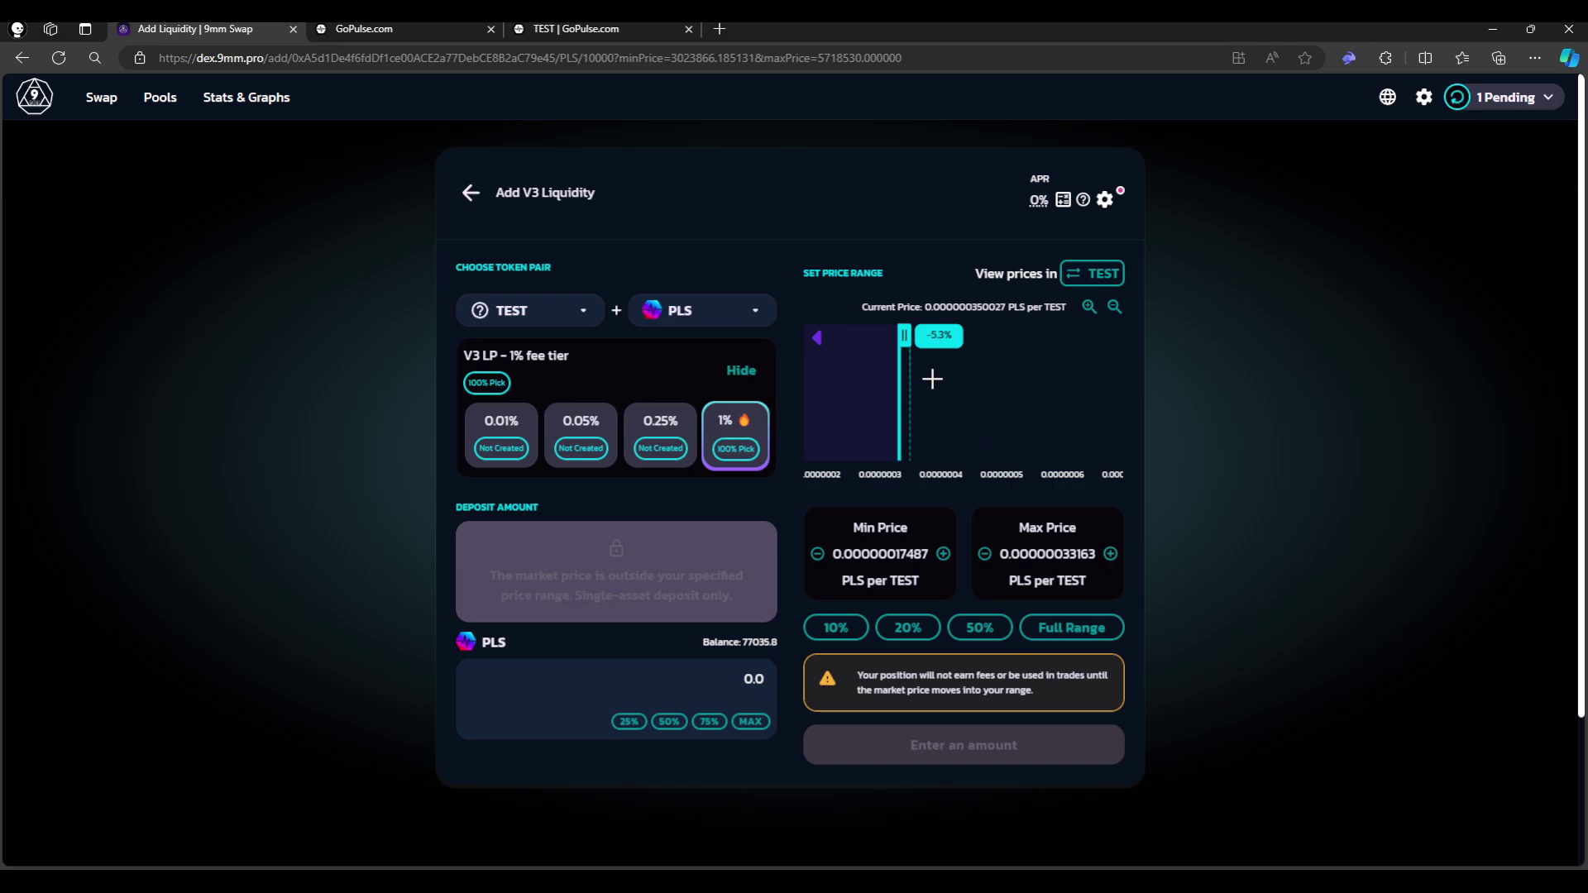
Step: Try to move the whole price range above the current price on the chart
{"action": "scroll", "coordinate": [960, 398], "scroll_direction": "down", "scroll_amount": 3}
{"action": "scroll", "coordinate": [960, 399], "scroll_direction": "up", "scroll_amount": 3}
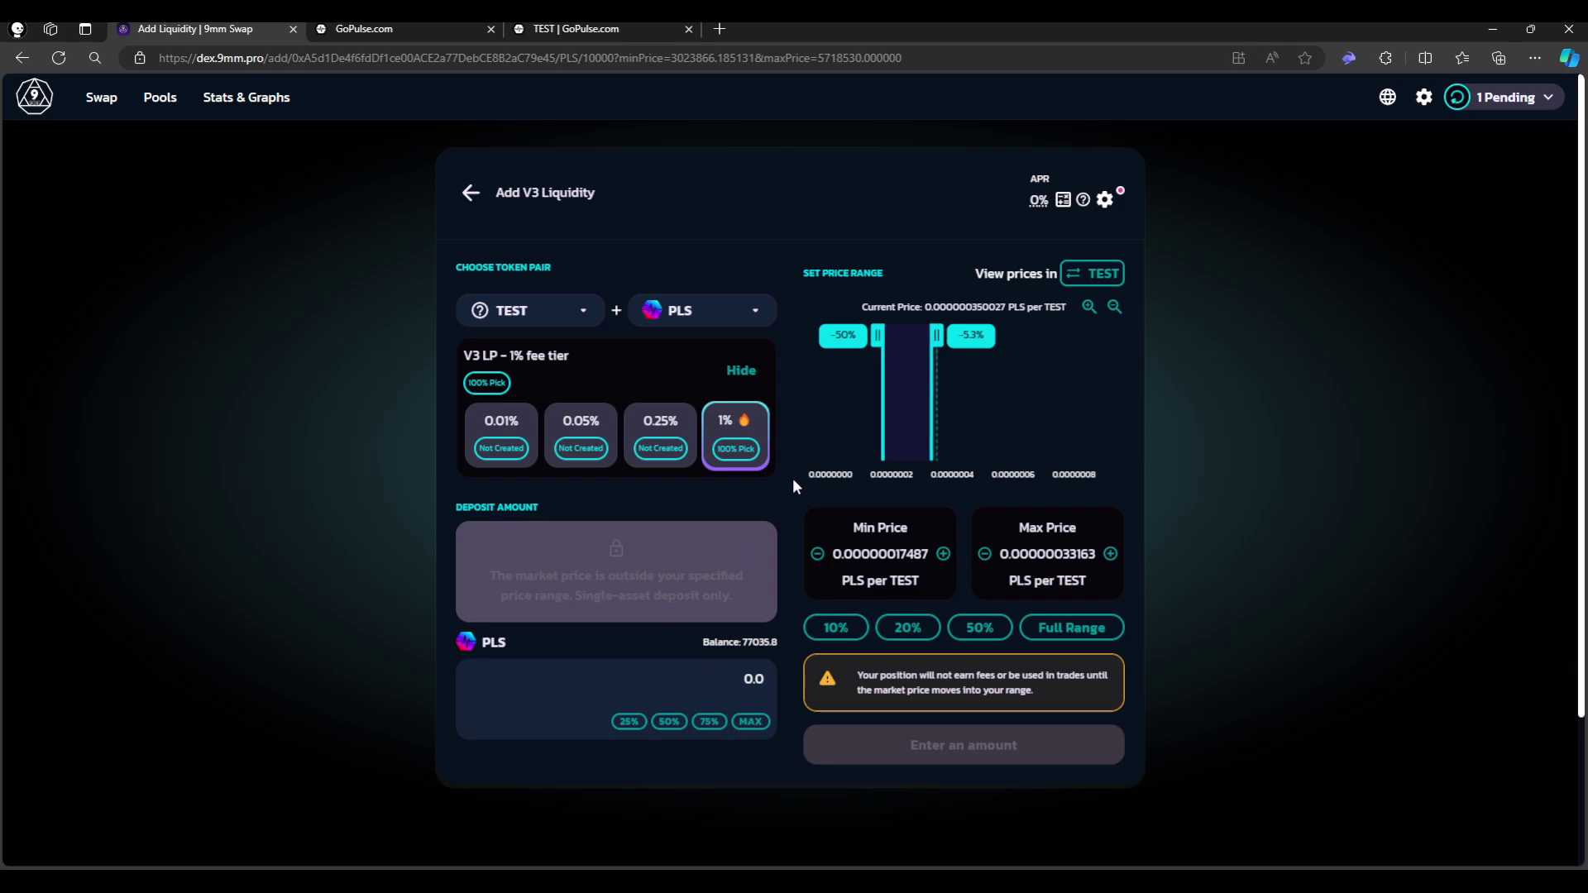
{"action": "left_click_drag", "start_coordinate": [913, 357], "coordinate": [975, 357]}
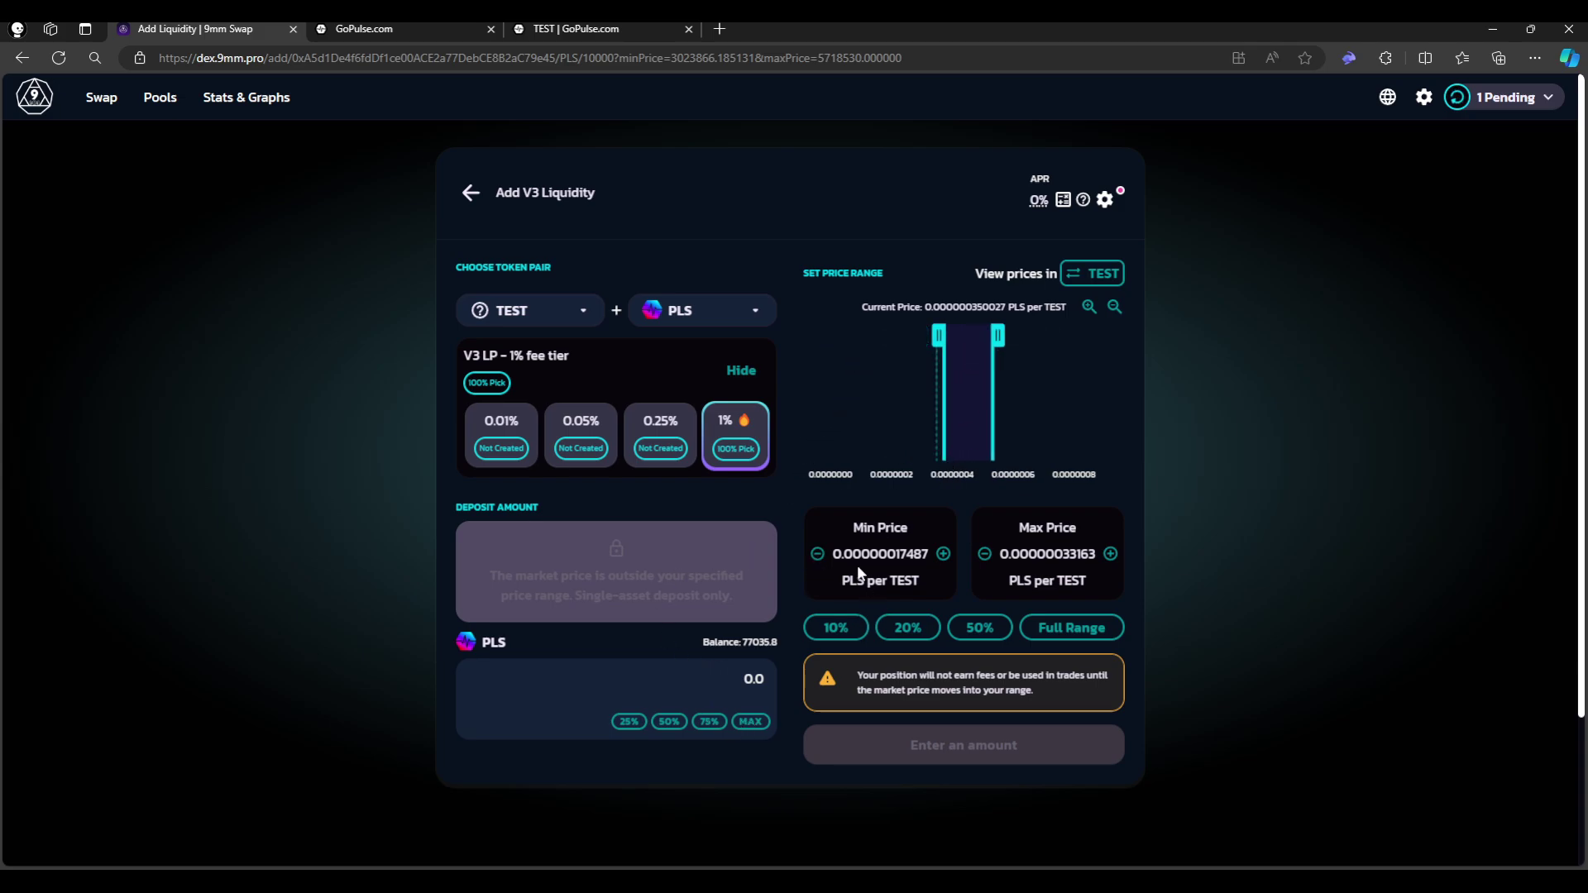
Step: Set the price range to a minimum of 0.00000020115 and a maximum of 0.00000035925 PLS per TEST
{"action": "left_click", "coordinate": [819, 554]}
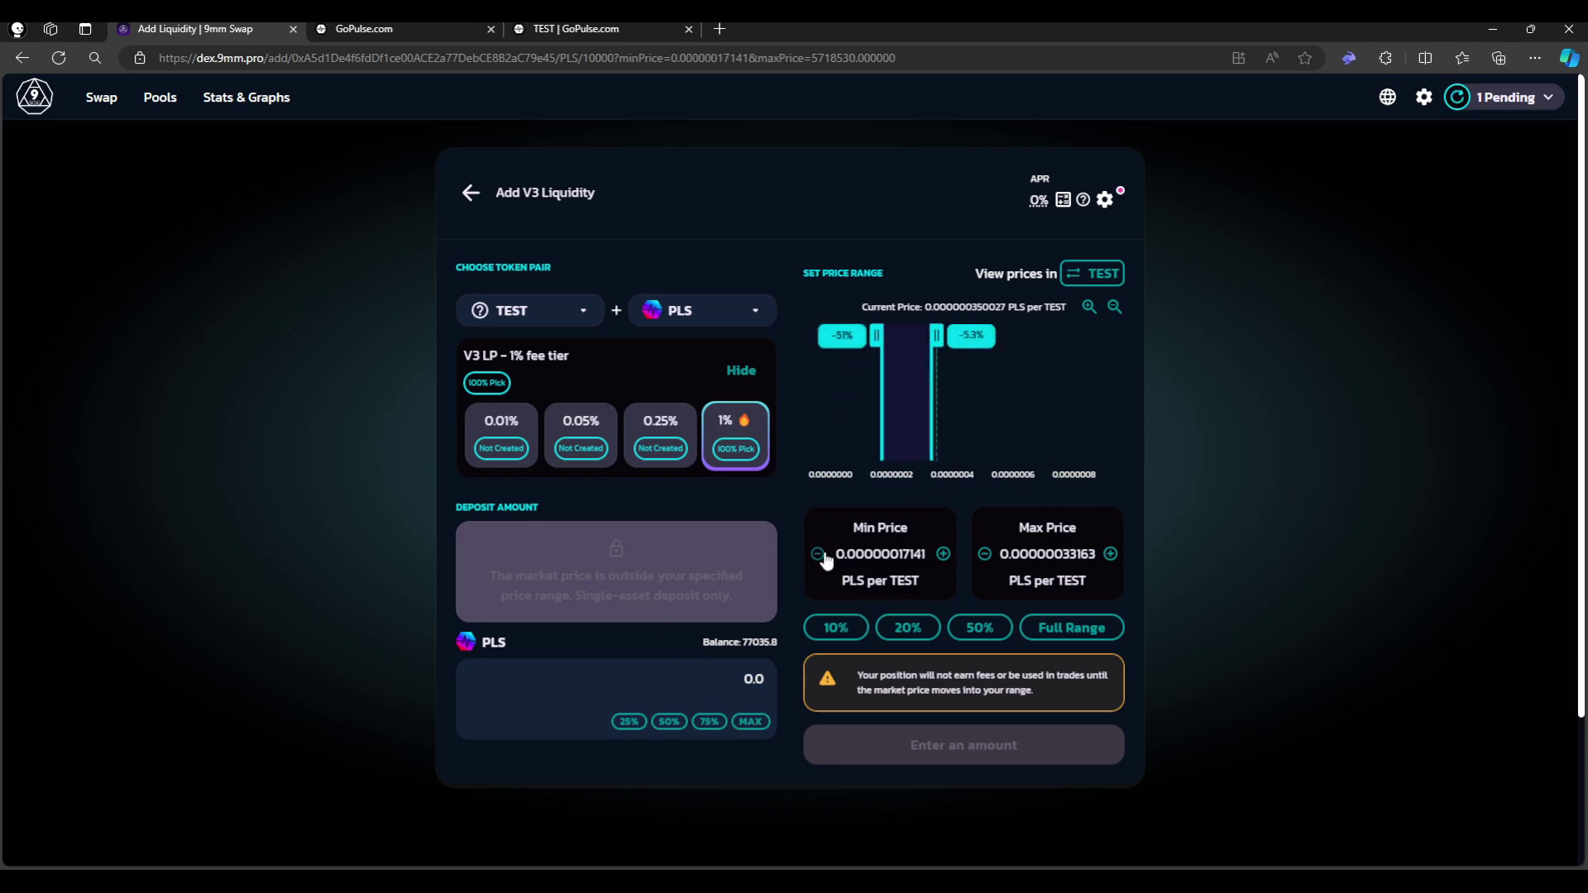
{"action": "left_click", "coordinate": [943, 553]}
{"action": "left_click", "coordinate": [943, 554]}
{"action": "left_click", "coordinate": [943, 553]}
{"action": "left_click", "coordinate": [943, 553]}
{"action": "left_click", "coordinate": [943, 553]}
{"action": "left_click", "coordinate": [943, 554]}
{"action": "left_click", "coordinate": [943, 553]}
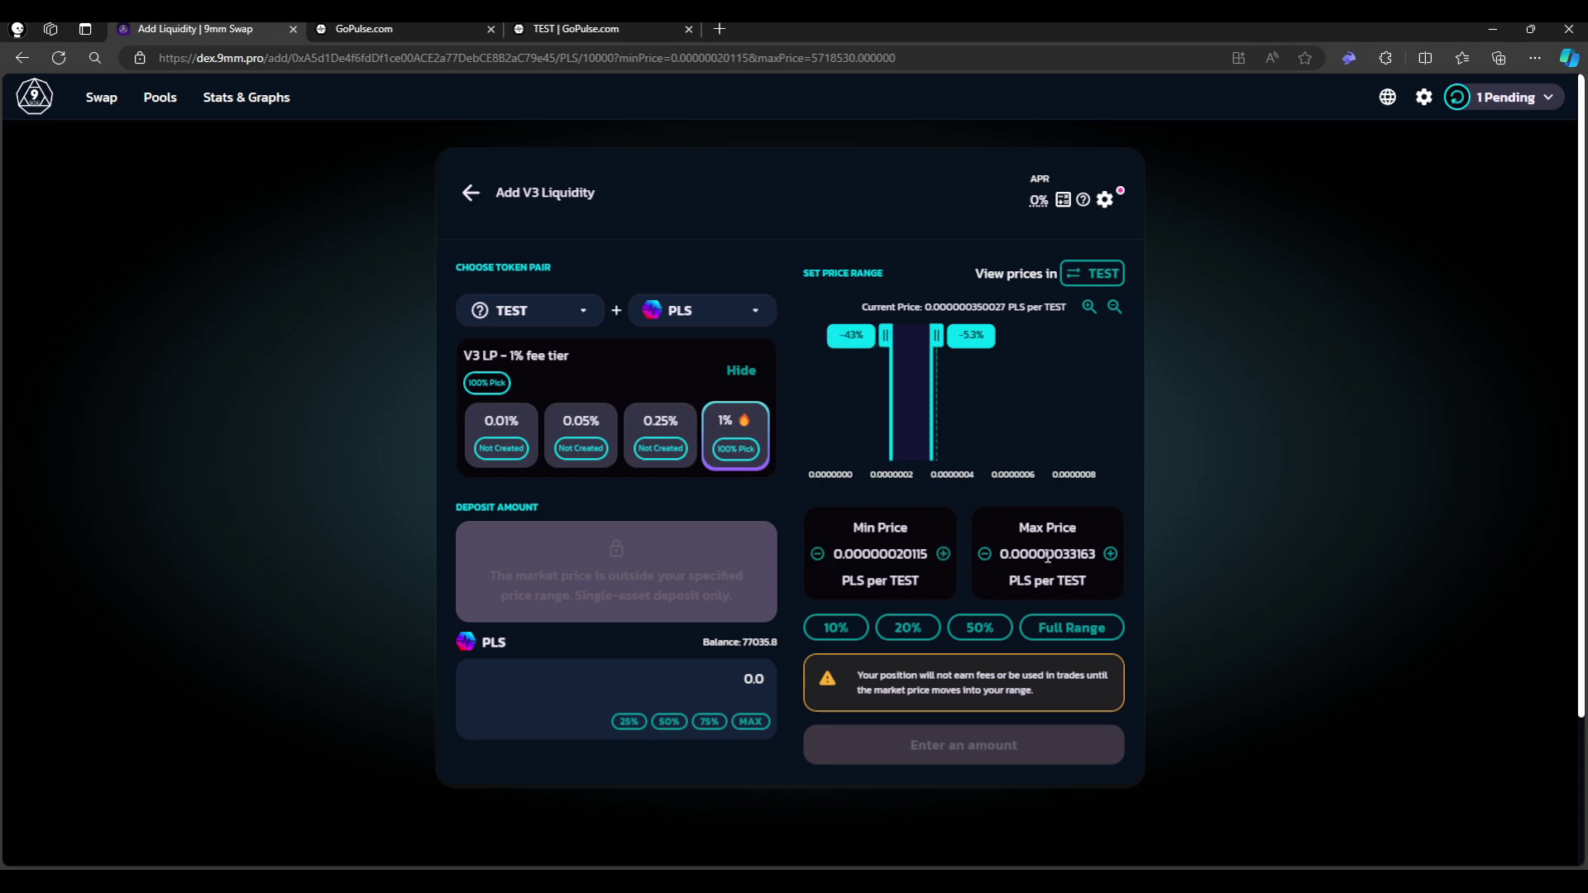
{"action": "left_click", "coordinate": [1110, 553]}
{"action": "left_click", "coordinate": [1110, 553]}
{"action": "left_click", "coordinate": [1110, 553]}
{"action": "left_click", "coordinate": [1111, 554]}
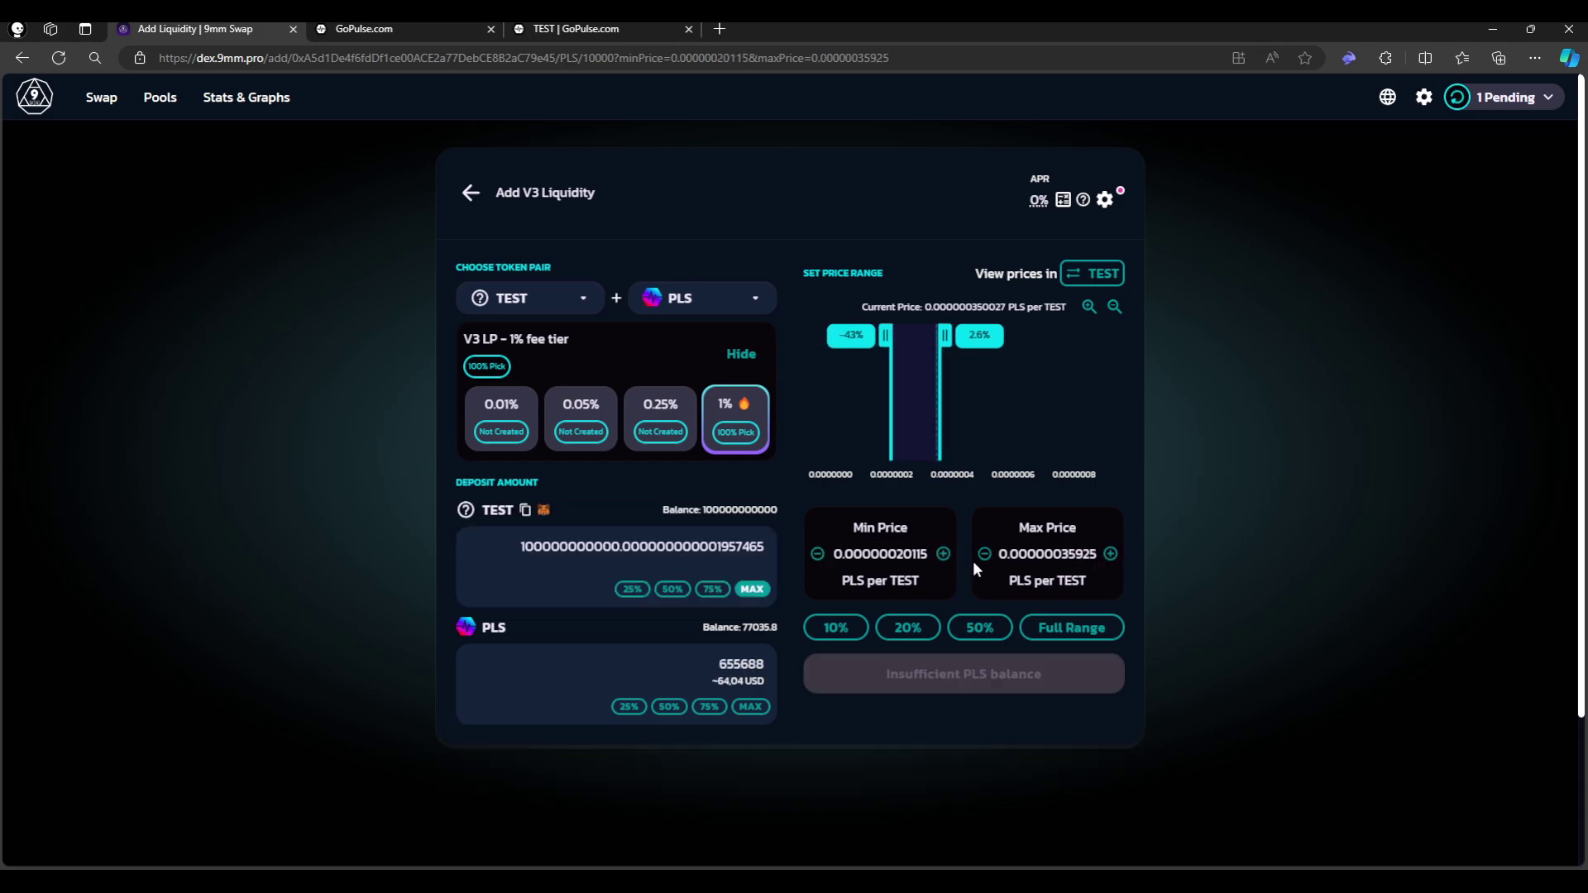
Step: Raise the minimum price to 0.00000035213 PLS per TEST, just above the current price
{"action": "left_click", "coordinate": [943, 553]}
{"action": "left_click", "coordinate": [943, 554]}
{"action": "left_click", "coordinate": [943, 553]}
{"action": "left_click", "coordinate": [943, 553]}
{"action": "left_click", "coordinate": [943, 554]}
{"action": "left_click", "coordinate": [943, 553]}
{"action": "left_click", "coordinate": [943, 554]}
{"action": "left_click", "coordinate": [943, 554]}
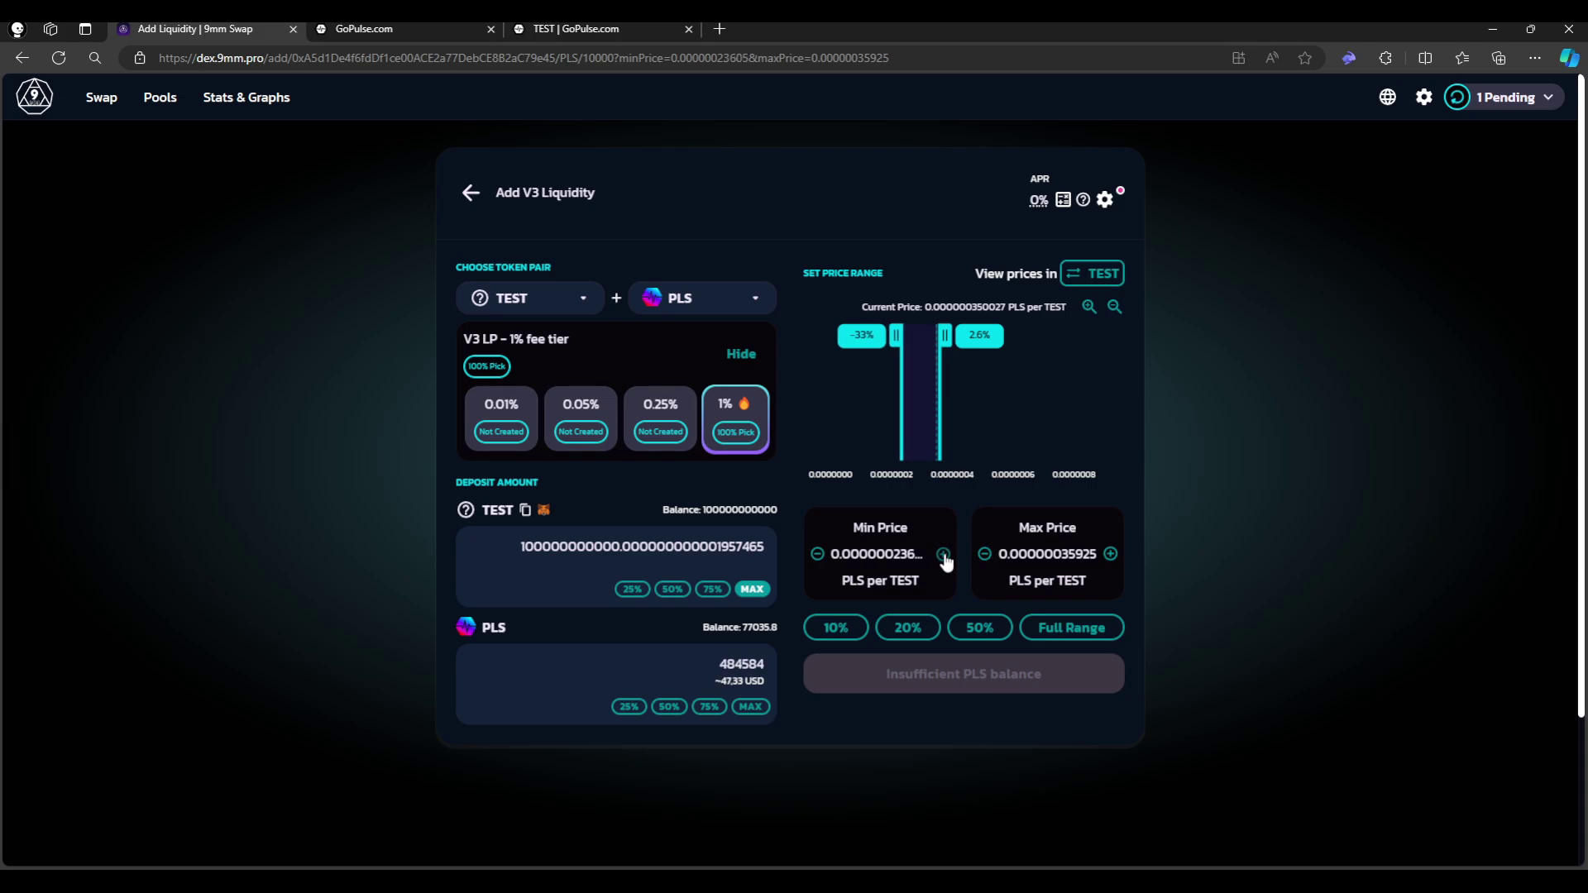
{"action": "left_click", "coordinate": [943, 553]}
{"action": "left_click", "coordinate": [943, 553]}
{"action": "left_click", "coordinate": [943, 554]}
{"action": "left_click", "coordinate": [943, 553]}
{"action": "left_click", "coordinate": [943, 553]}
{"action": "left_click", "coordinate": [943, 554]}
{"action": "left_click", "coordinate": [943, 553]}
{"action": "left_click", "coordinate": [943, 554]}
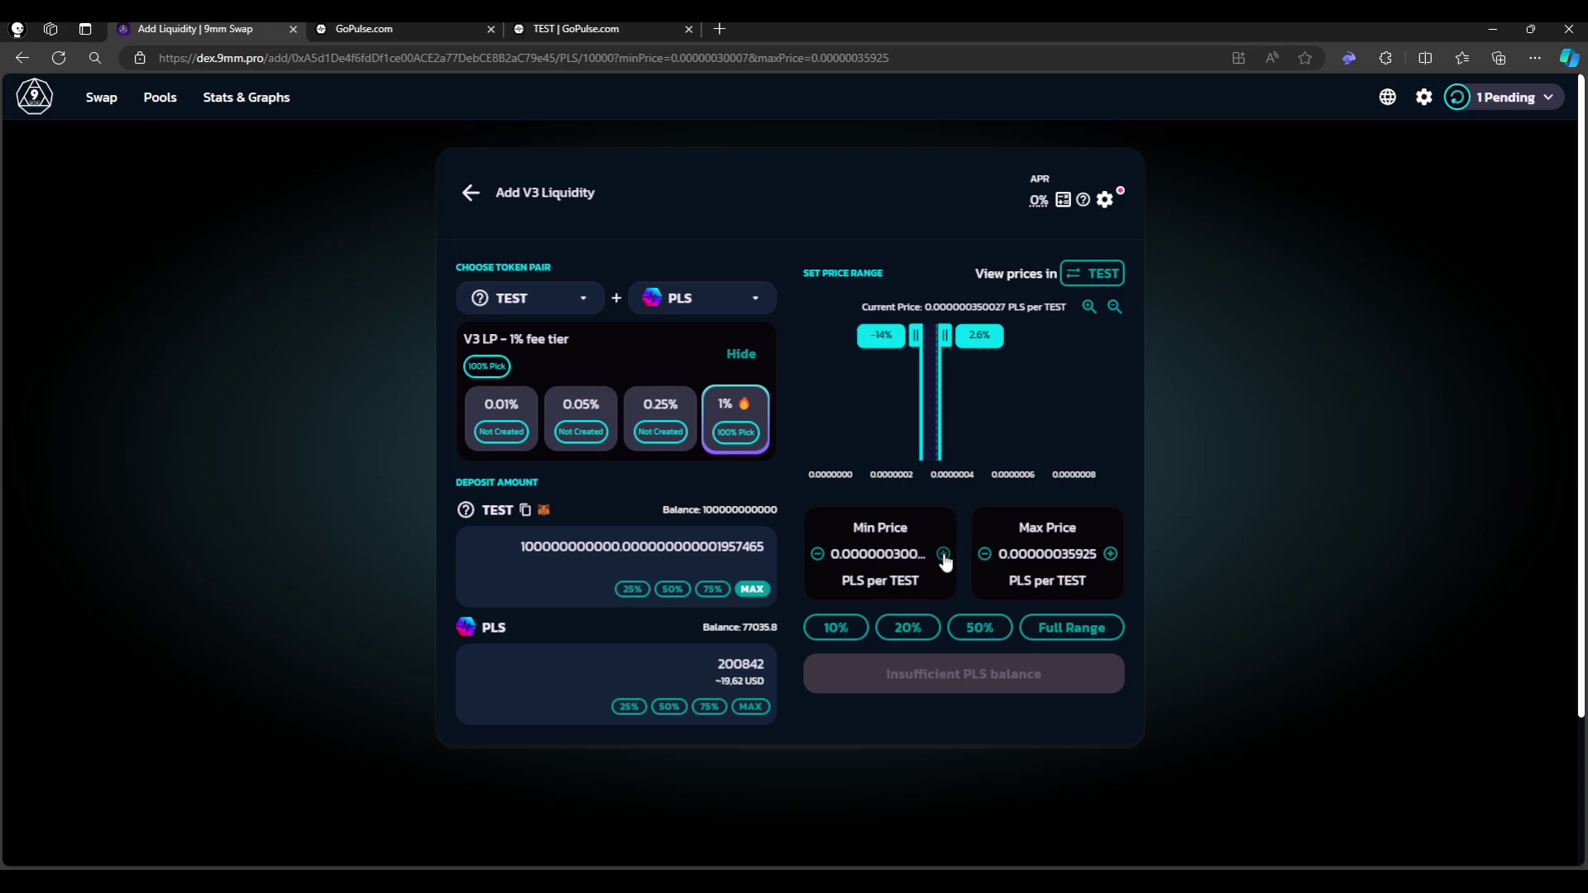
{"action": "left_click", "coordinate": [943, 553]}
{"action": "left_click", "coordinate": [943, 554]}
{"action": "left_click", "coordinate": [943, 554]}
{"action": "left_click", "coordinate": [943, 554]}
{"action": "left_click", "coordinate": [943, 553]}
{"action": "left_click", "coordinate": [943, 554]}
{"action": "left_click", "coordinate": [943, 554]}
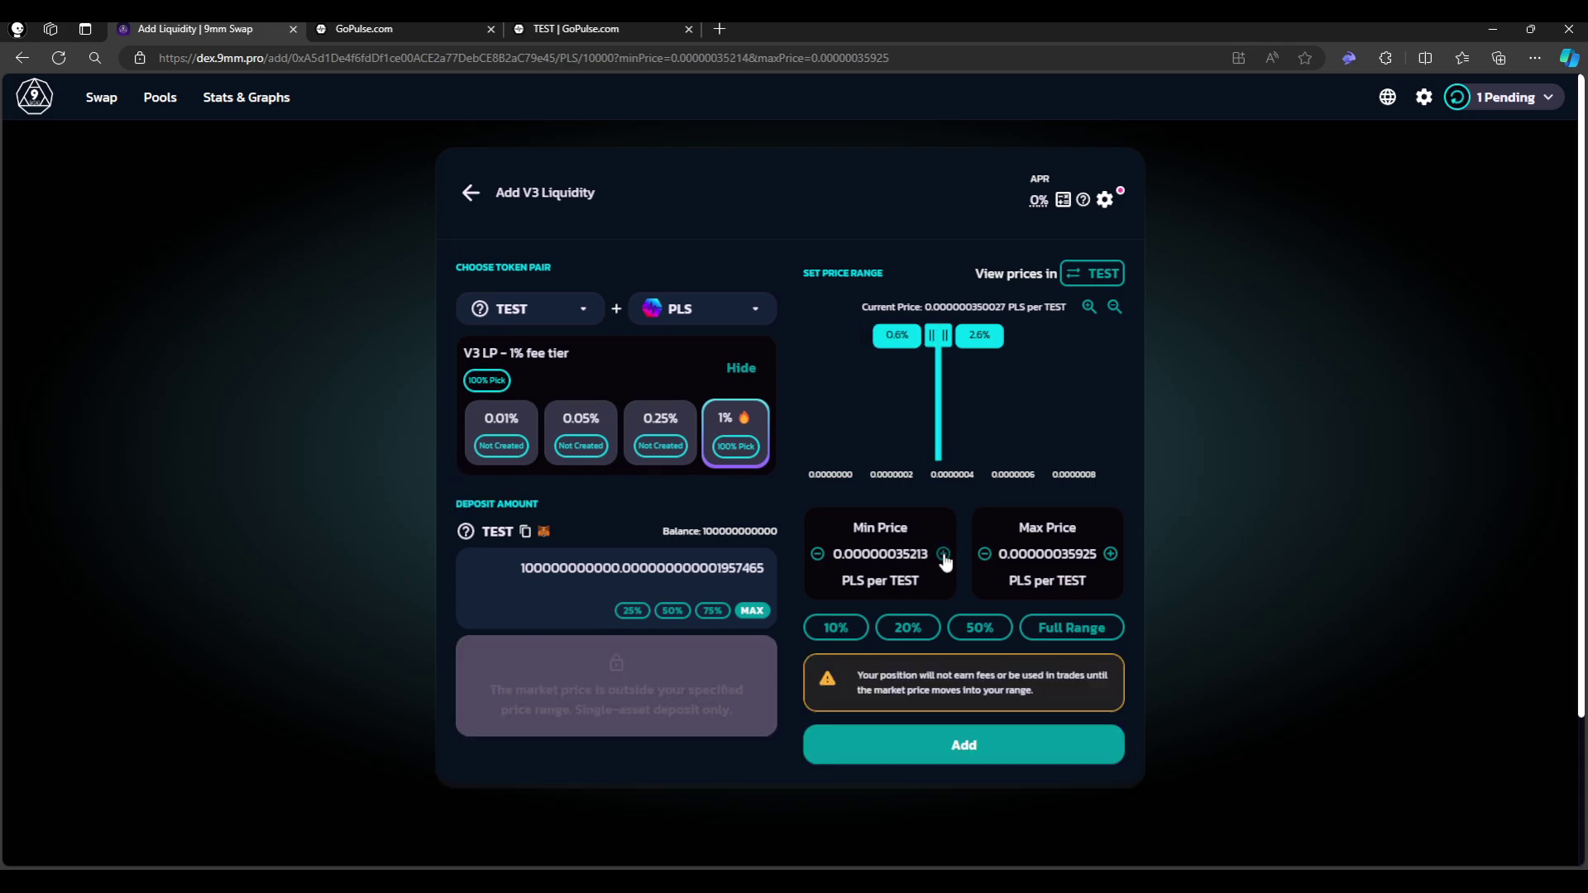
Step: Try a maximum price of 0.00000039703 PLS per TEST, and a minimum of 0.00000034516 before restoring it to 0.00000035213
{"action": "left_click", "coordinate": [1111, 553]}
{"action": "left_click", "coordinate": [1111, 553]}
{"action": "left_click", "coordinate": [1111, 554]}
{"action": "left_click", "coordinate": [1111, 553]}
{"action": "left_click", "coordinate": [1110, 553]}
{"action": "left_click", "coordinate": [1111, 554]}
{"action": "left_click", "coordinate": [1111, 554]}
{"action": "left_click", "coordinate": [1111, 553]}
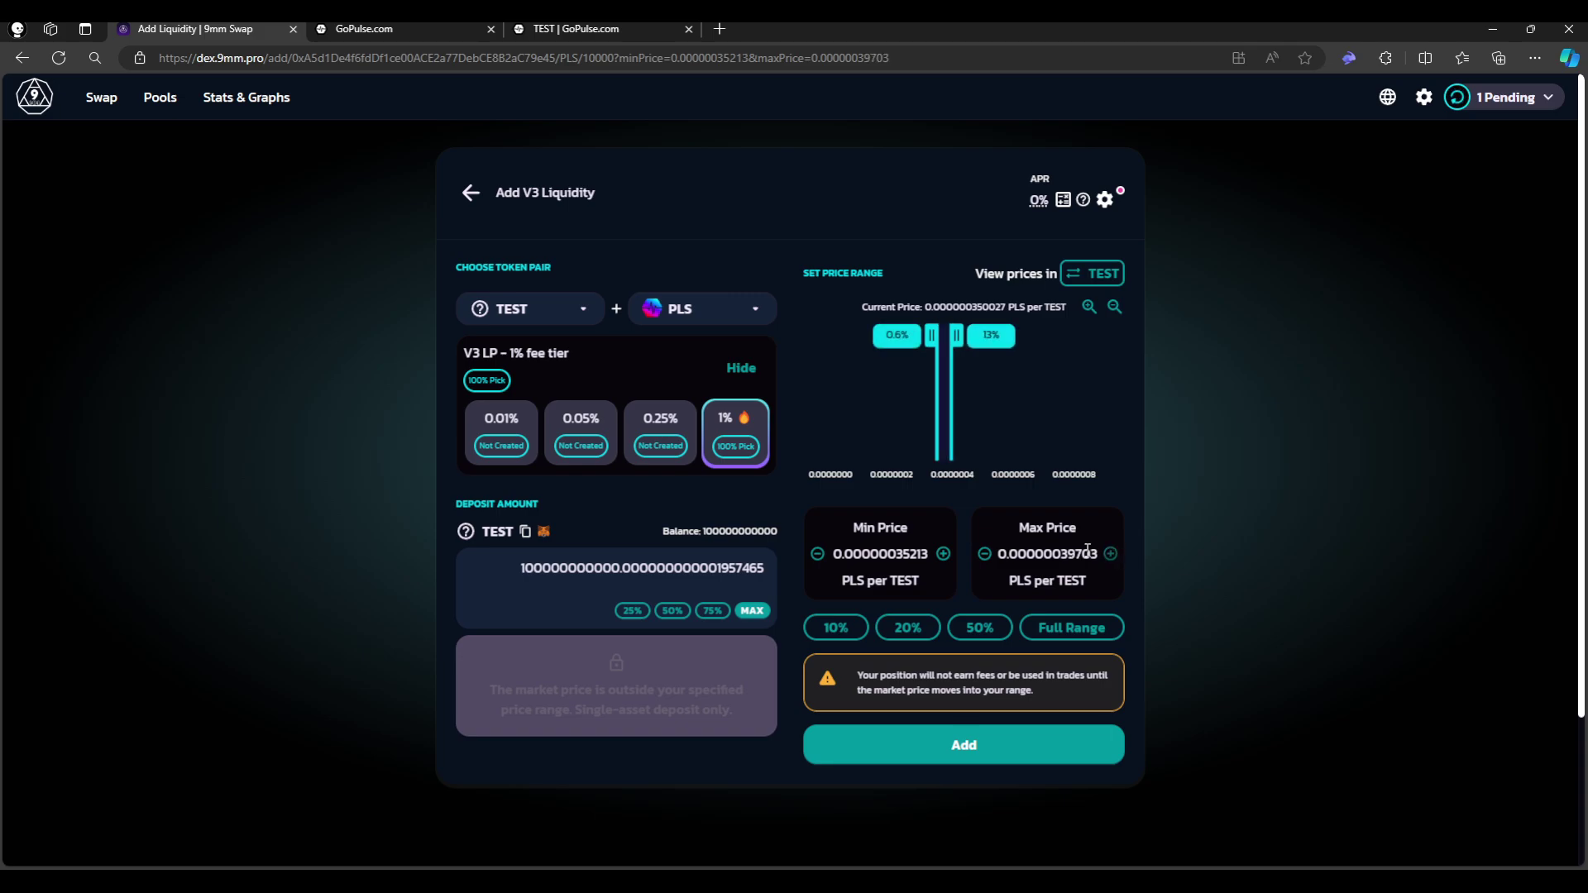
{"action": "left_click", "coordinate": [817, 554]}
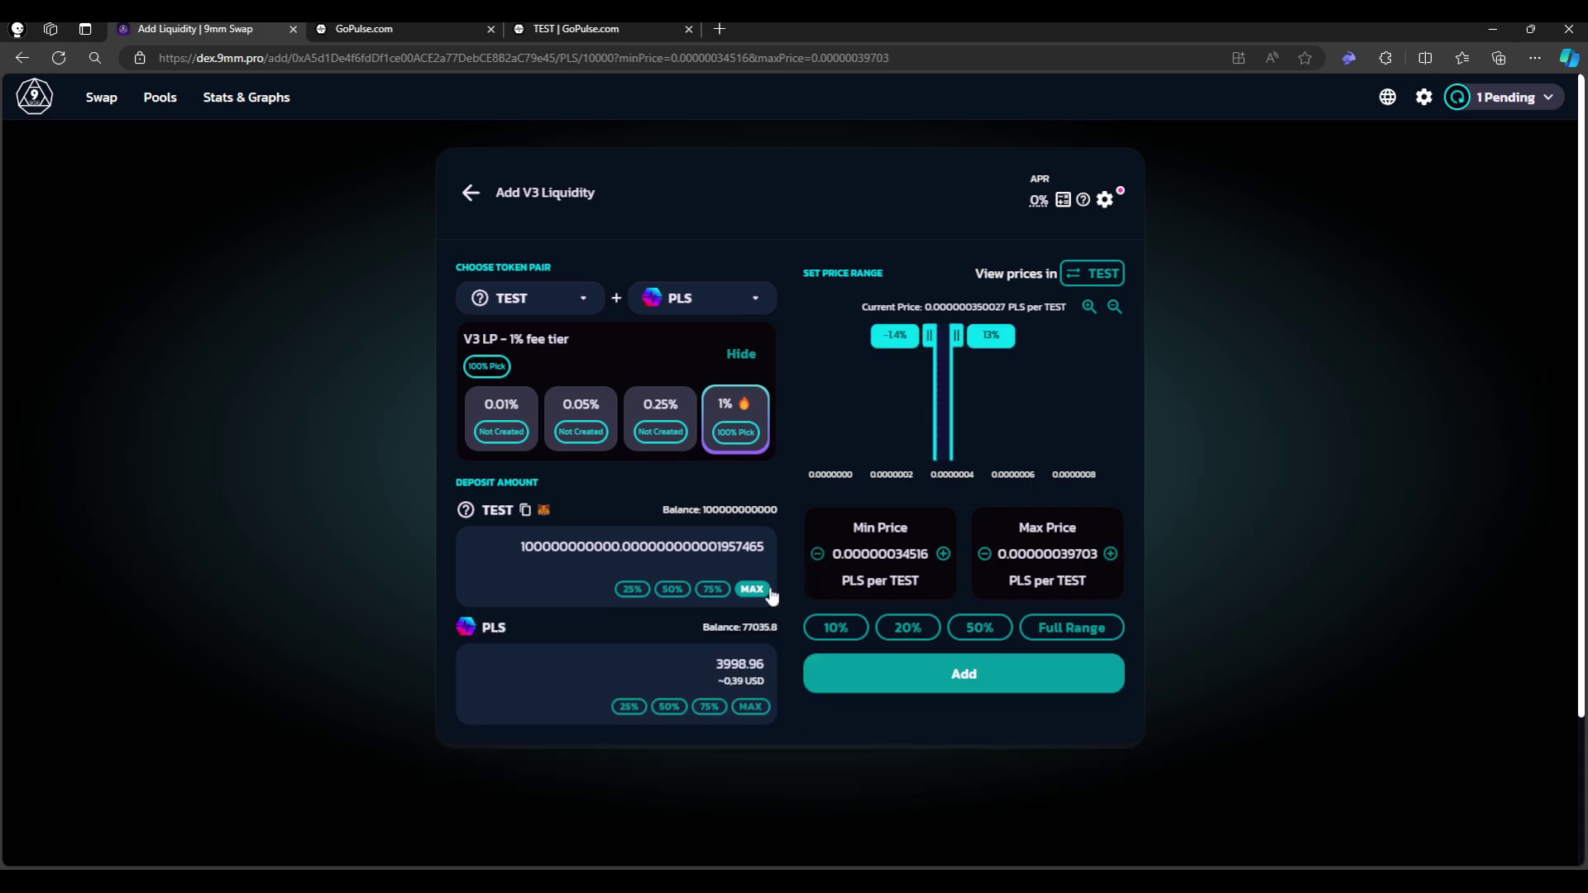
{"action": "left_click", "coordinate": [944, 554]}
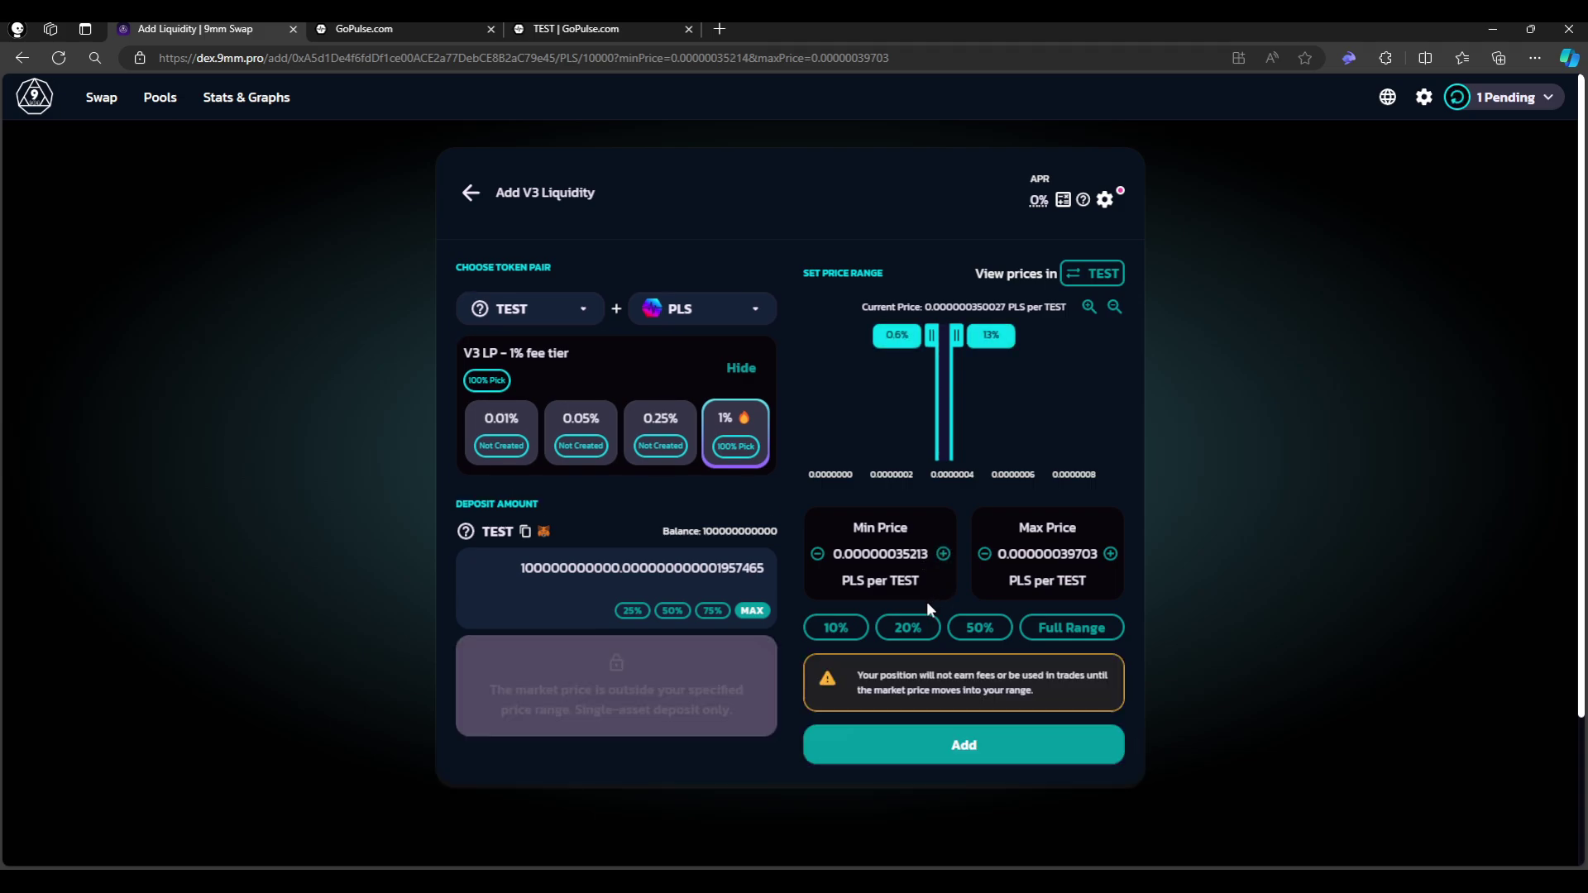
Step: Set the maximum price to 0.0000035828 PLS per TEST and zoom the chart out to show the whole range
{"action": "mouse_move", "coordinate": [962, 333]}
{"action": "left_click_drag", "start_coordinate": [1052, 553], "coordinate": [1193, 559]}
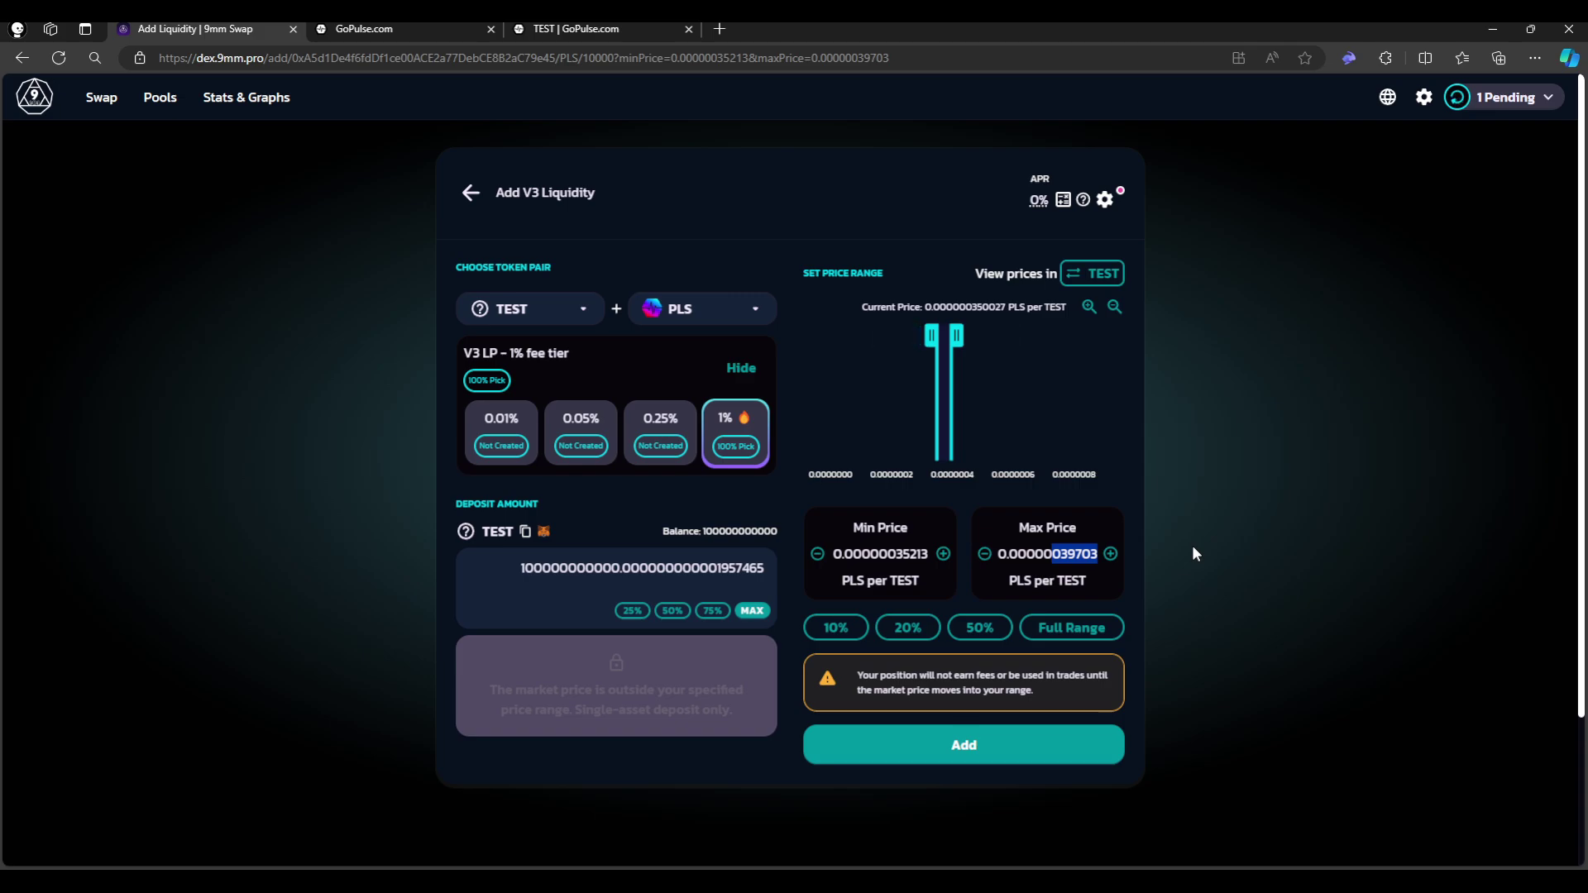
{"action": "type", "text": "35"}
{"action": "left_click", "coordinate": [1193, 551]}
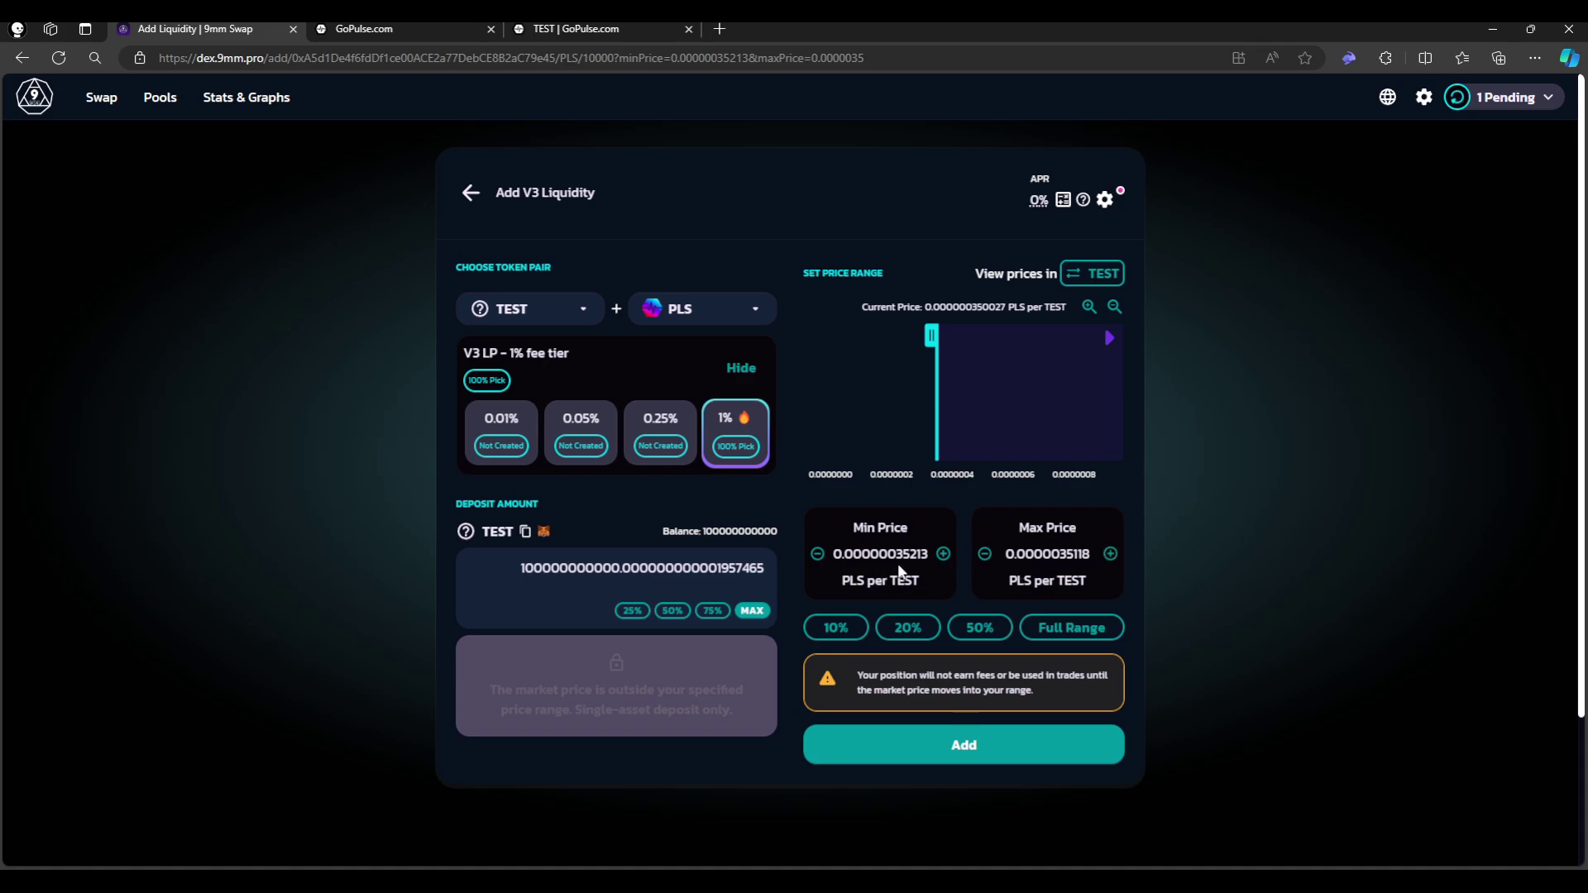
{"action": "left_click", "coordinate": [1110, 554]}
{"action": "left_click", "coordinate": [1115, 308]}
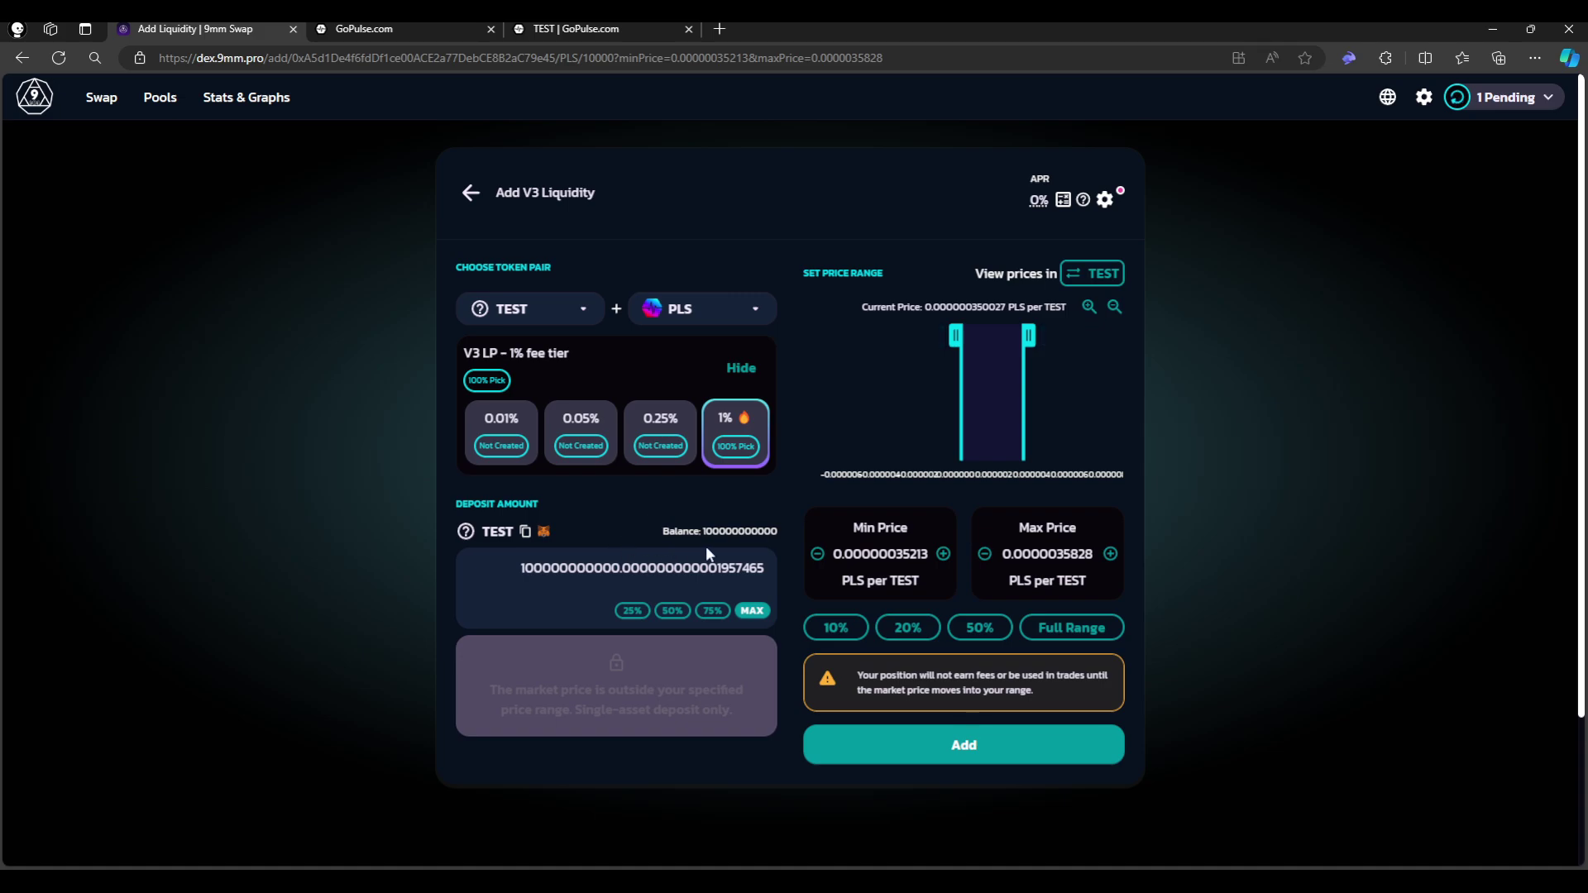
{"action": "left_click_drag", "start_coordinate": [621, 568], "coordinate": [849, 573]}
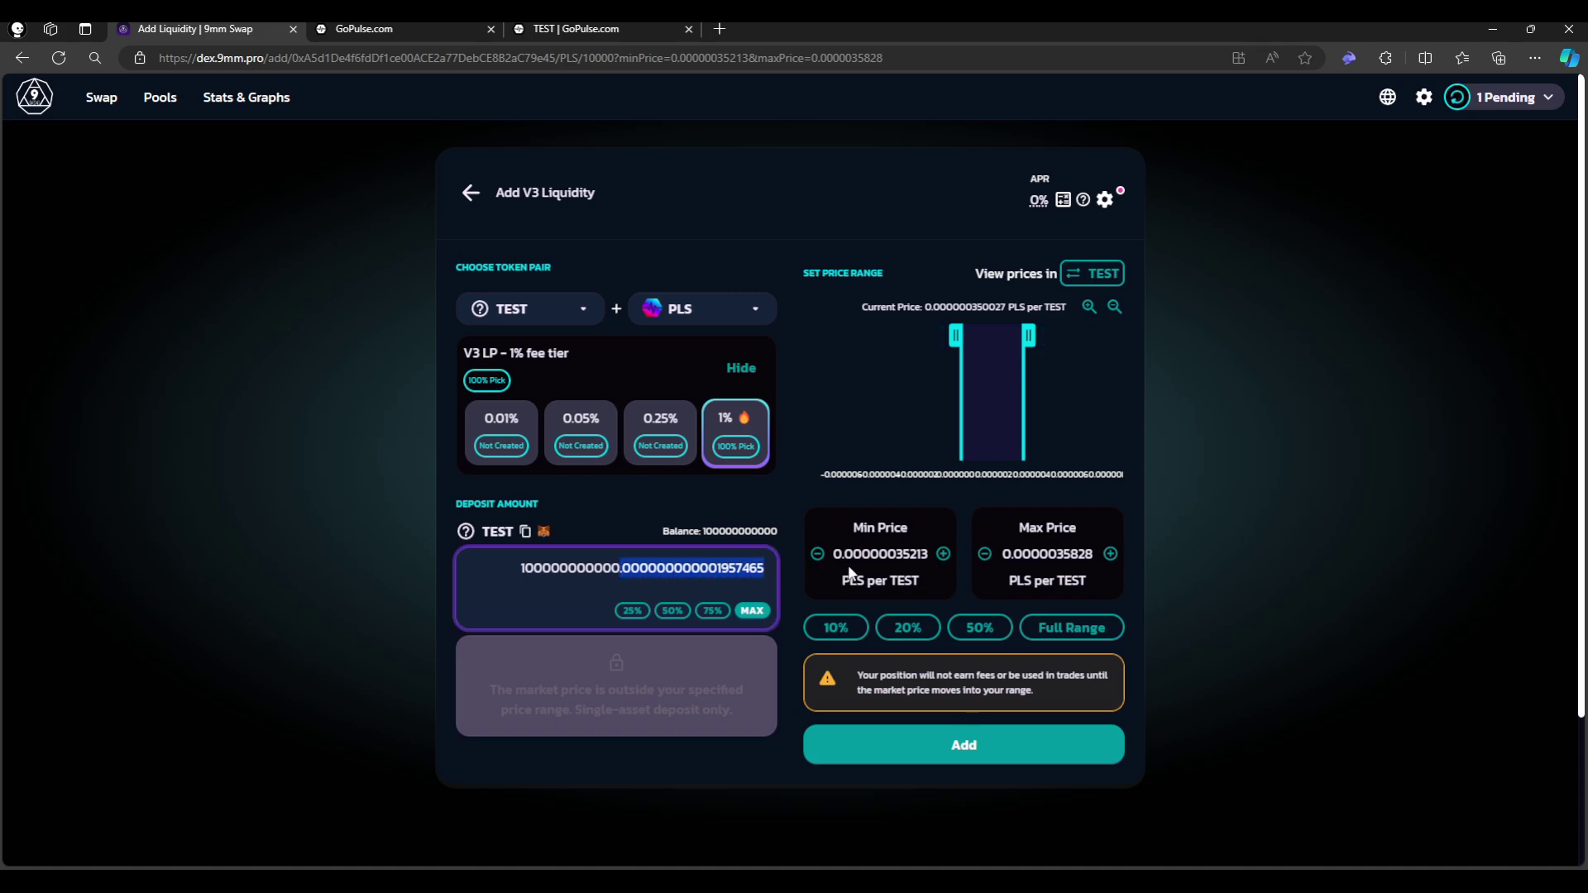
{"action": "key", "text": "BackSpace"}
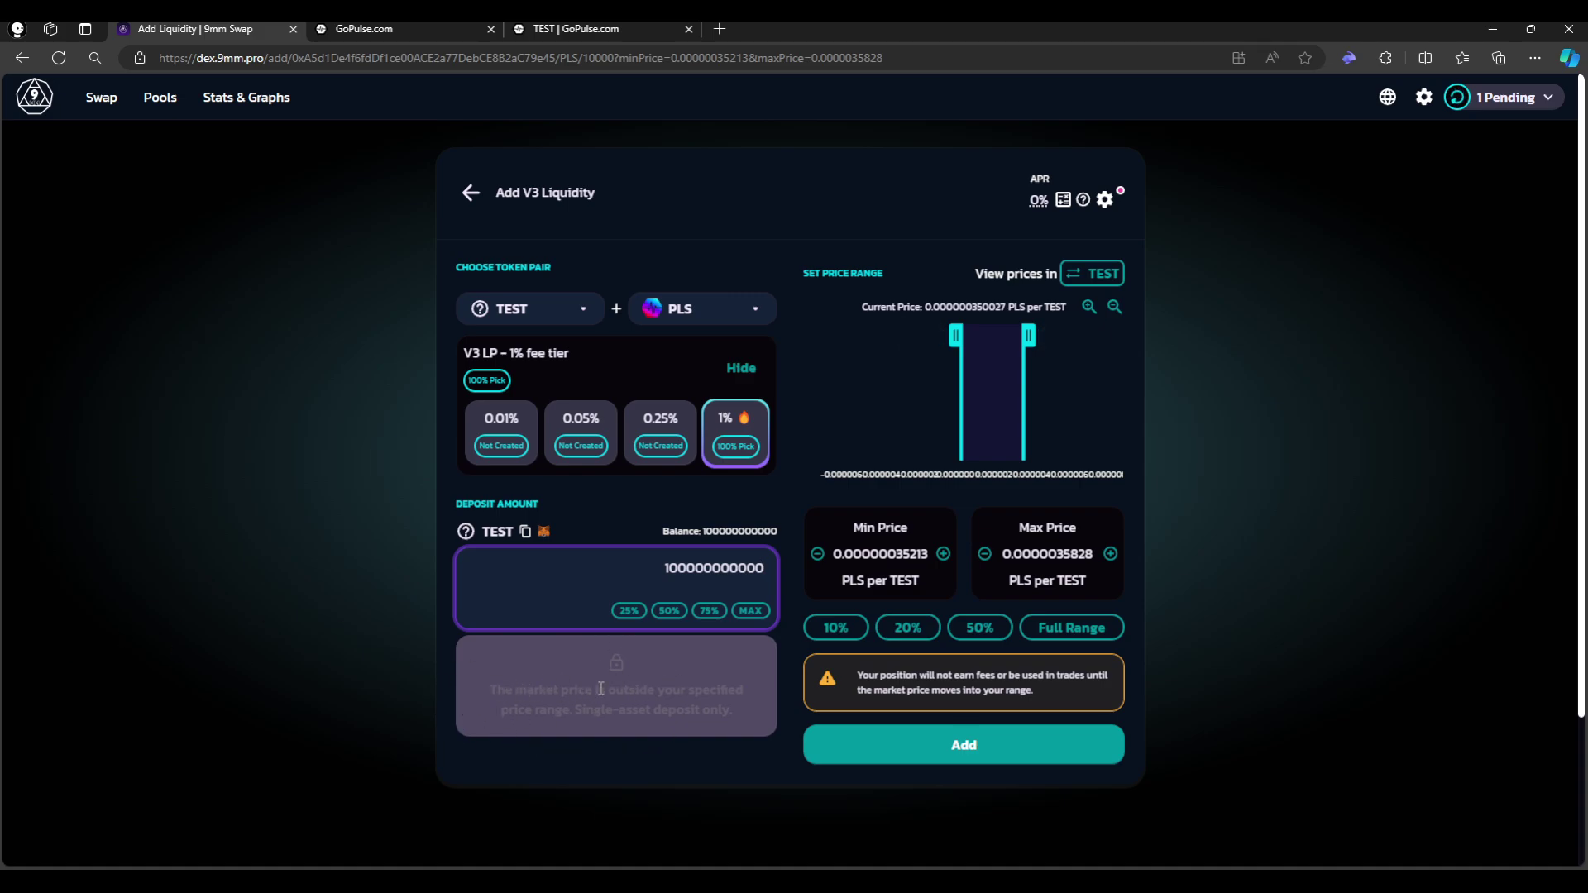
{"action": "left_click", "coordinate": [910, 739]}
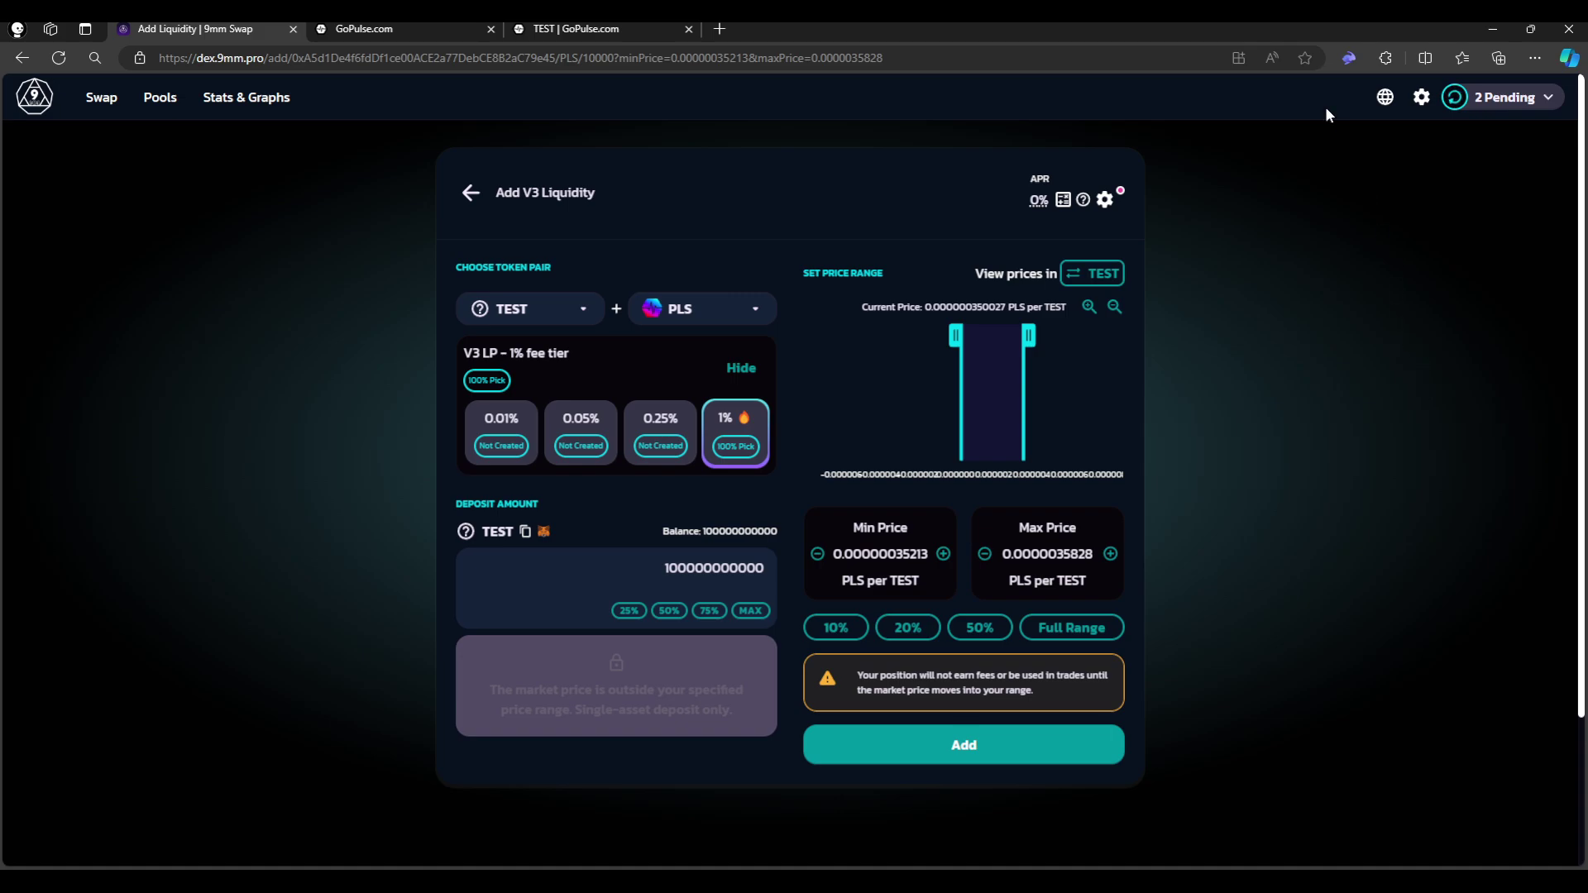
{"action": "left_click", "coordinate": [1350, 66]}
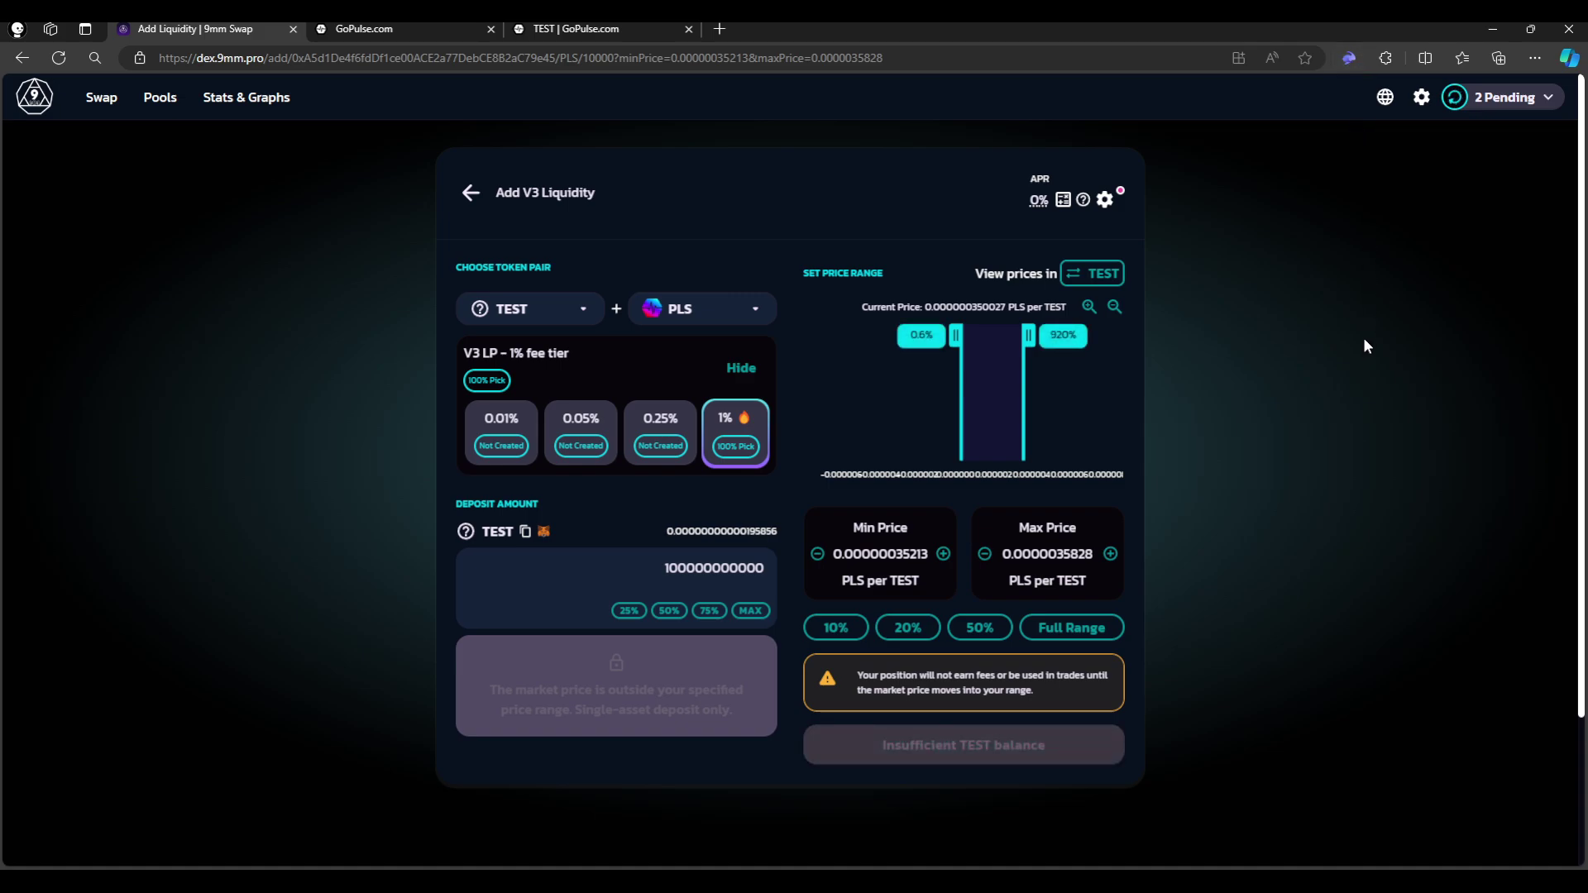
Step: Review the details and status of the newly added out-of-range TEST-PLS position, and return to the list of liquidity positions
{"action": "left_click", "coordinate": [470, 194]}
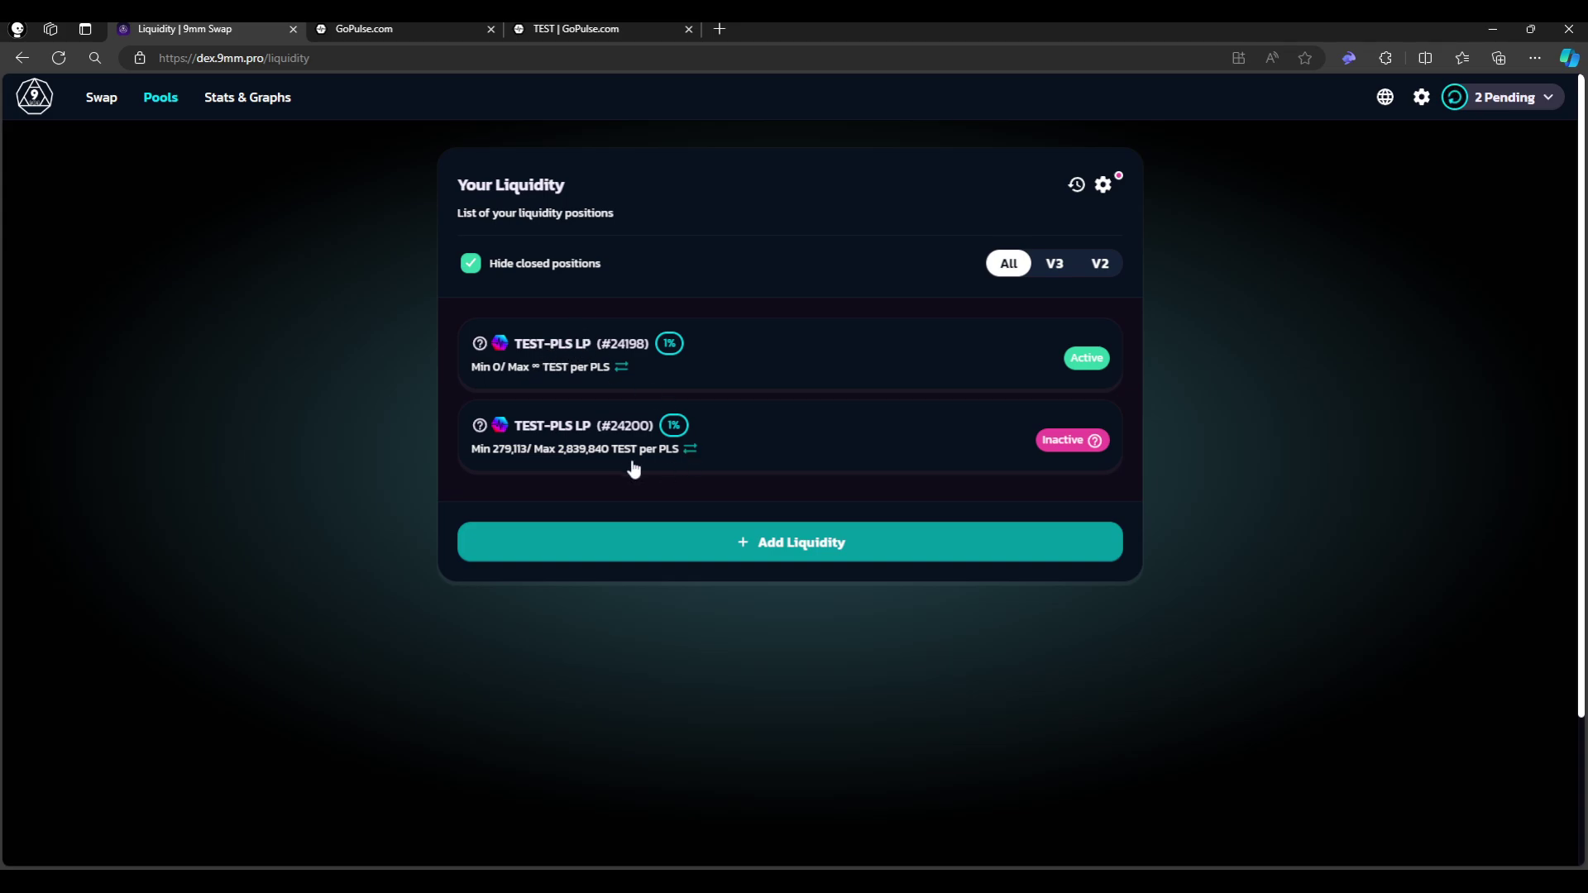
{"action": "left_click", "coordinate": [613, 444]}
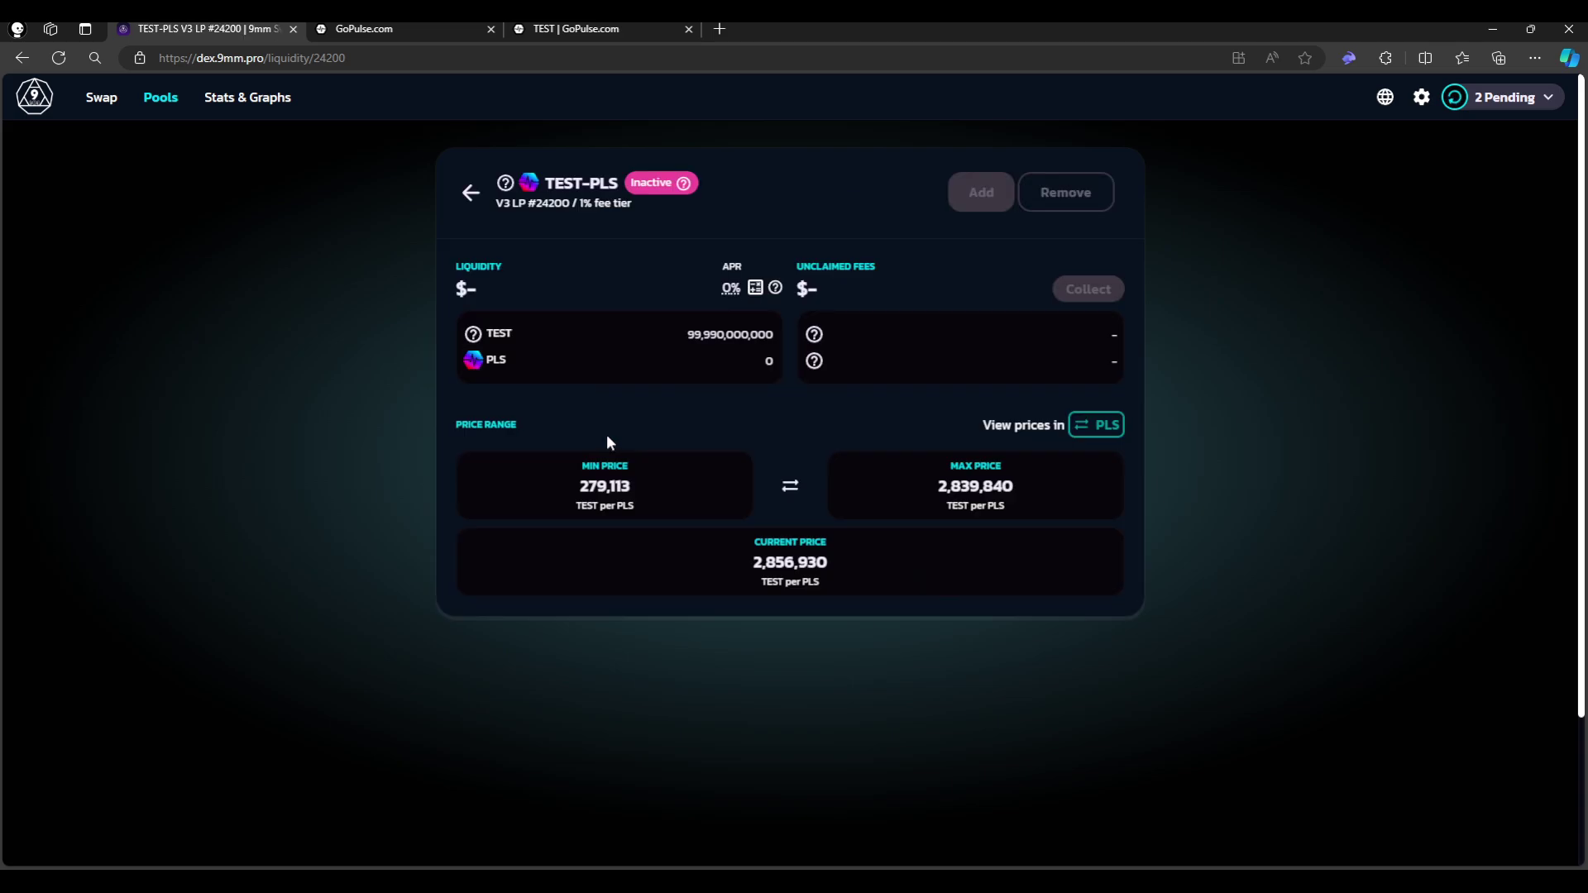
{"action": "mouse_move", "coordinate": [680, 192]}
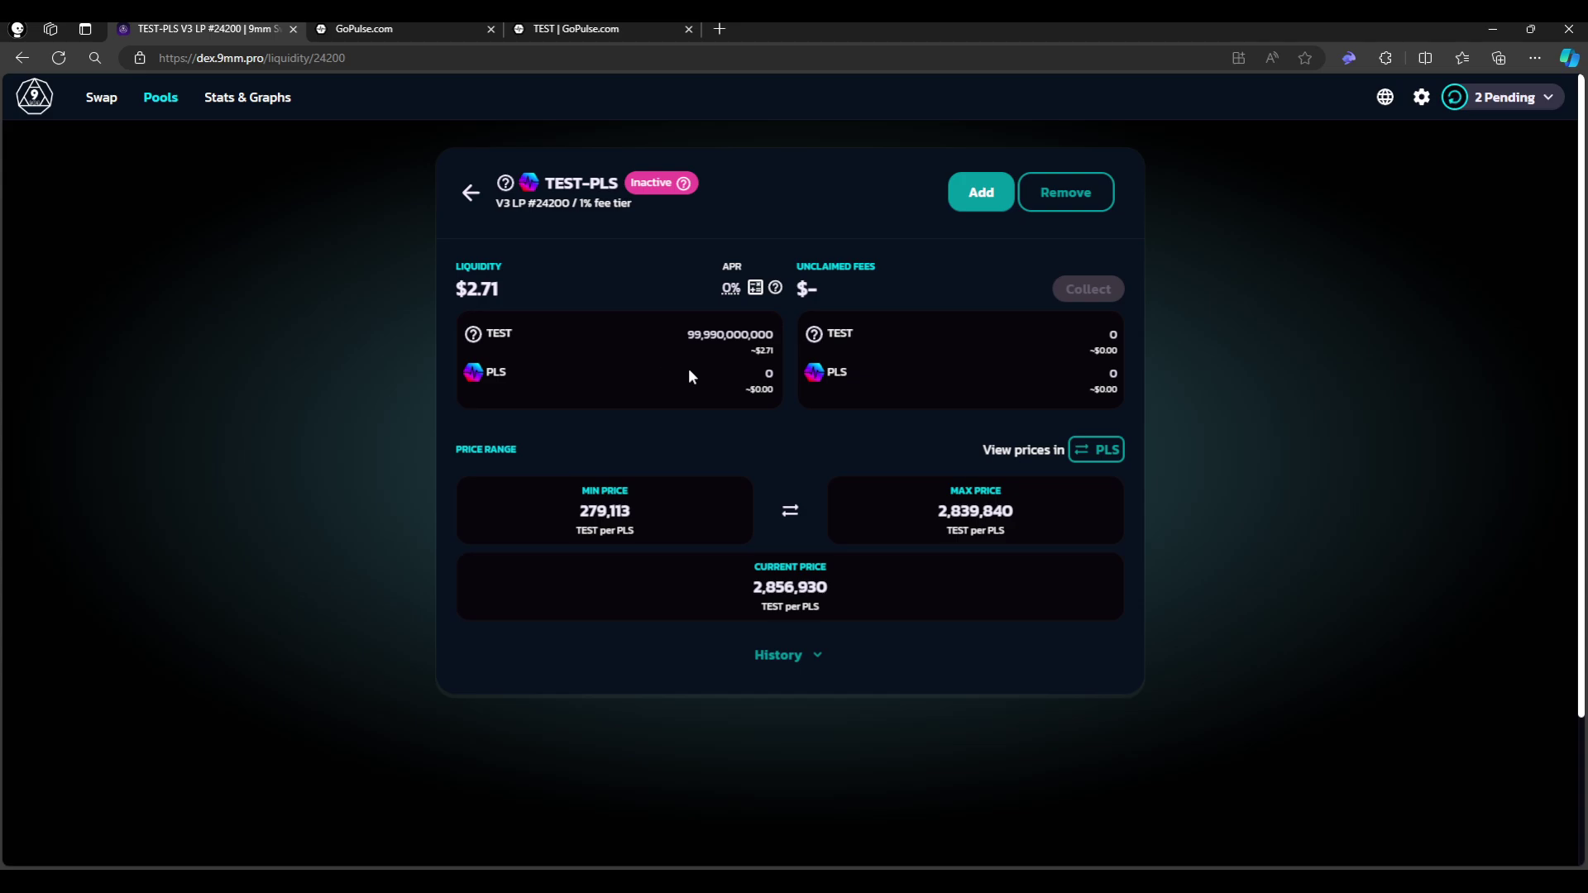
{"action": "left_click", "coordinate": [472, 196]}
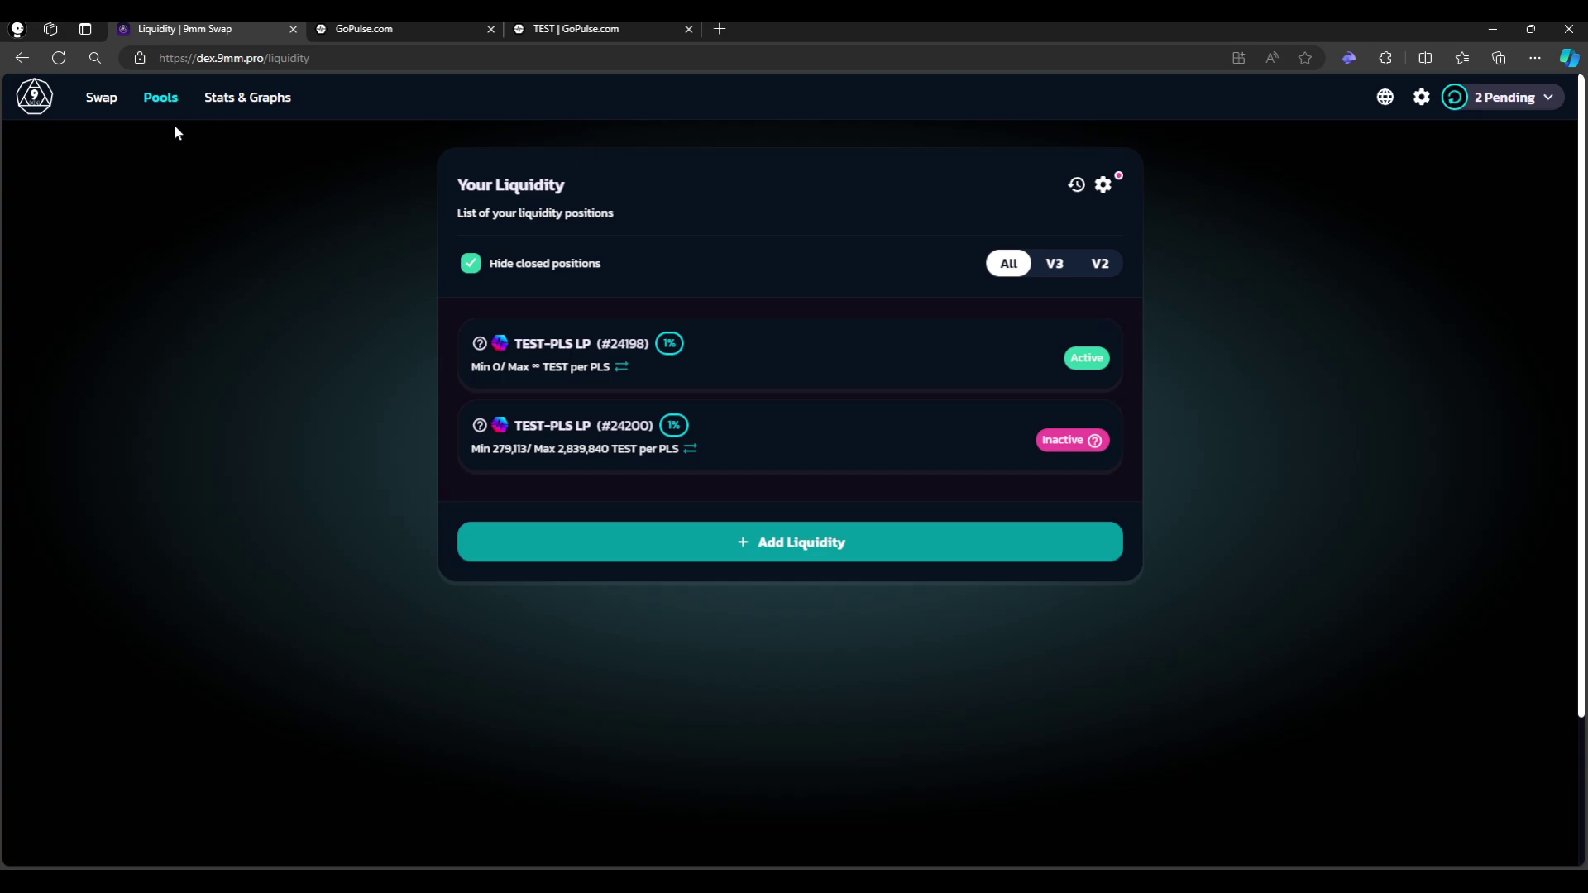
Step: Swap 25% of the PLS balance for TEST, selecting TEST by its pasted contract address
{"action": "left_click", "coordinate": [102, 116]}
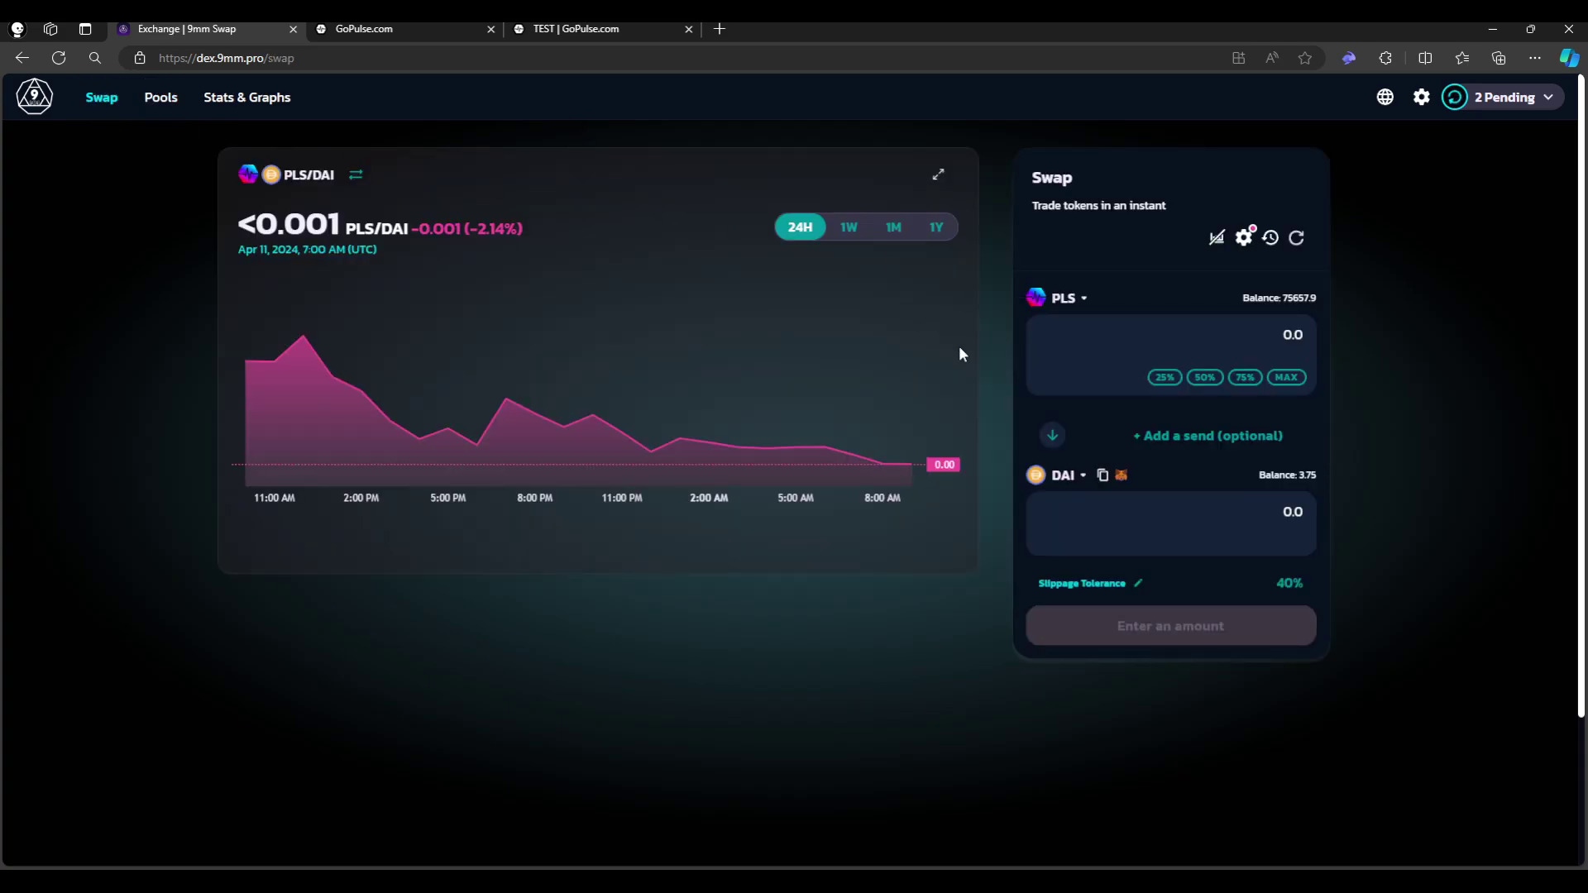
{"action": "left_click", "coordinate": [1072, 488]}
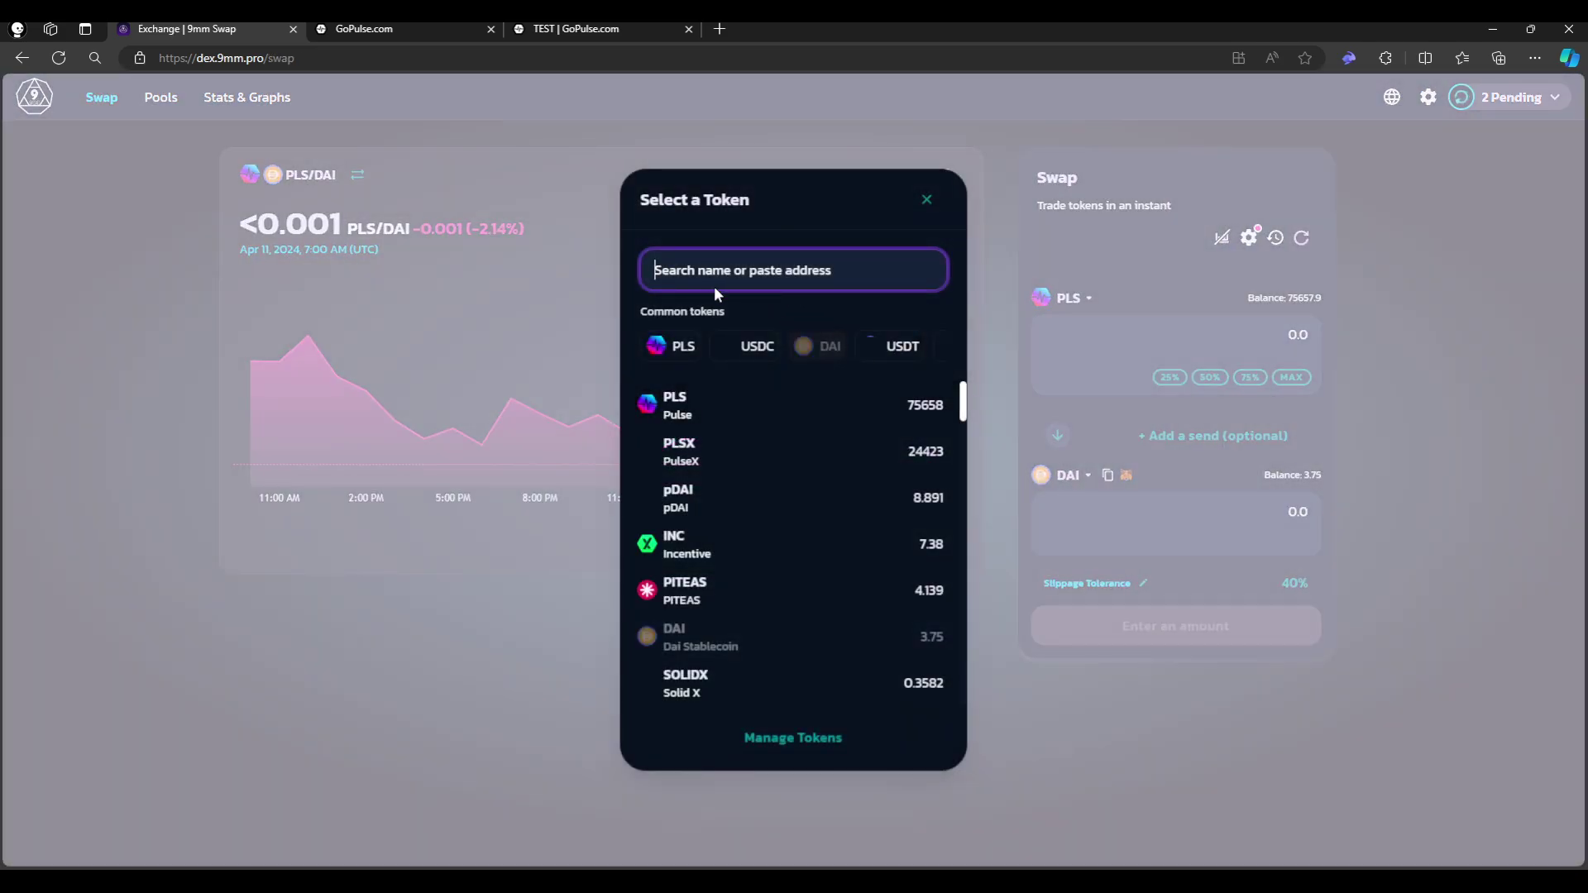
{"action": "key", "text": "ctrl+v"}
{"action": "left_click", "coordinate": [748, 424]}
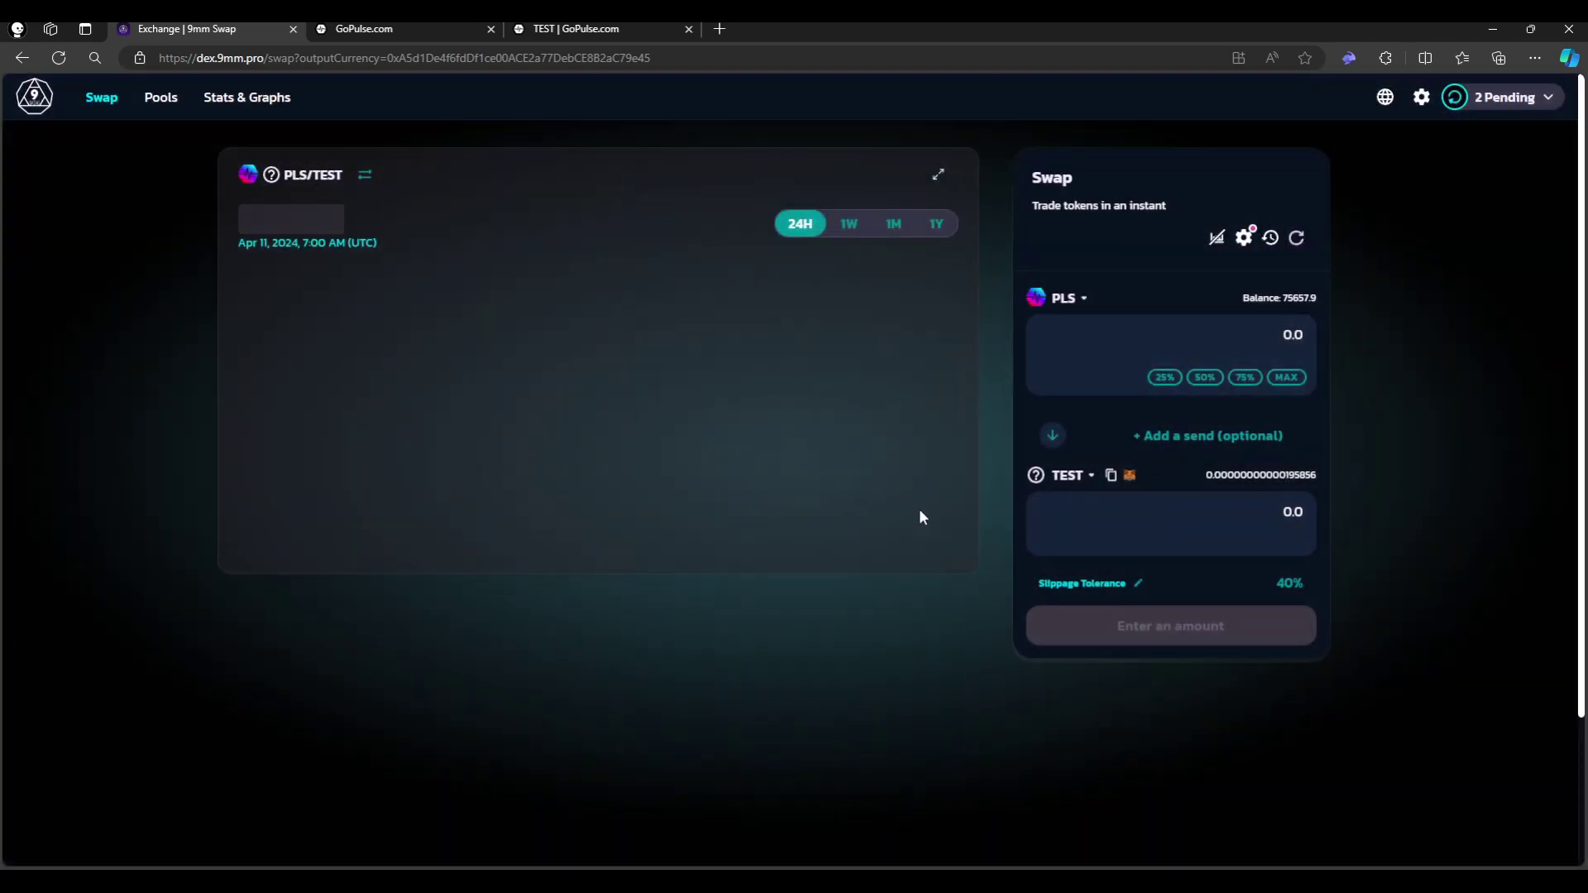
{"action": "left_click", "coordinate": [1085, 335]}
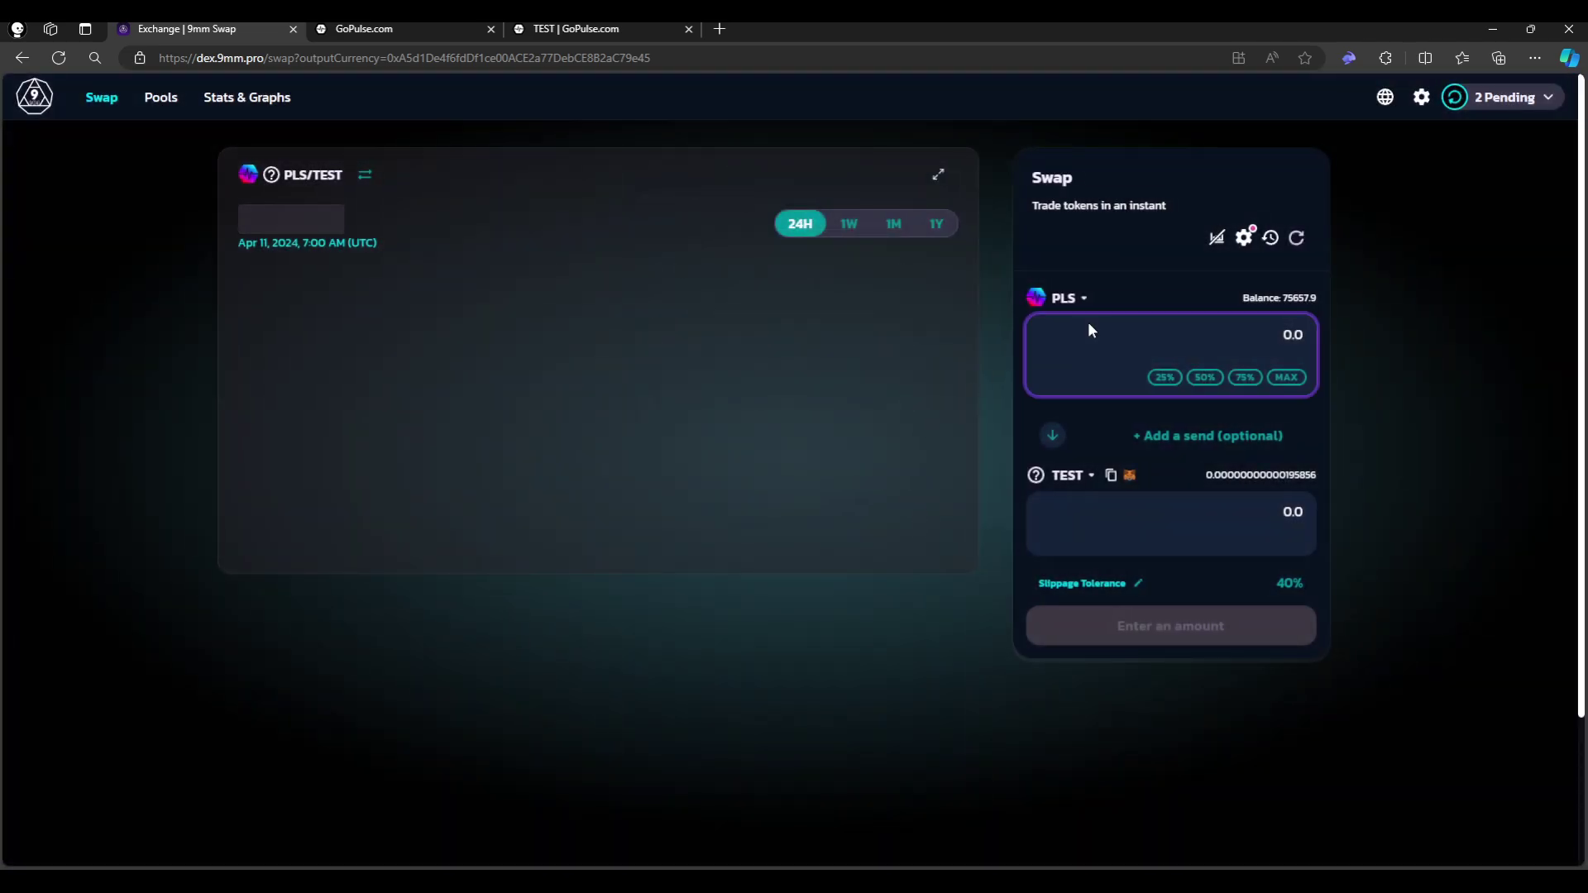
{"action": "left_click", "coordinate": [1165, 377]}
{"action": "left_click", "coordinate": [1240, 649]}
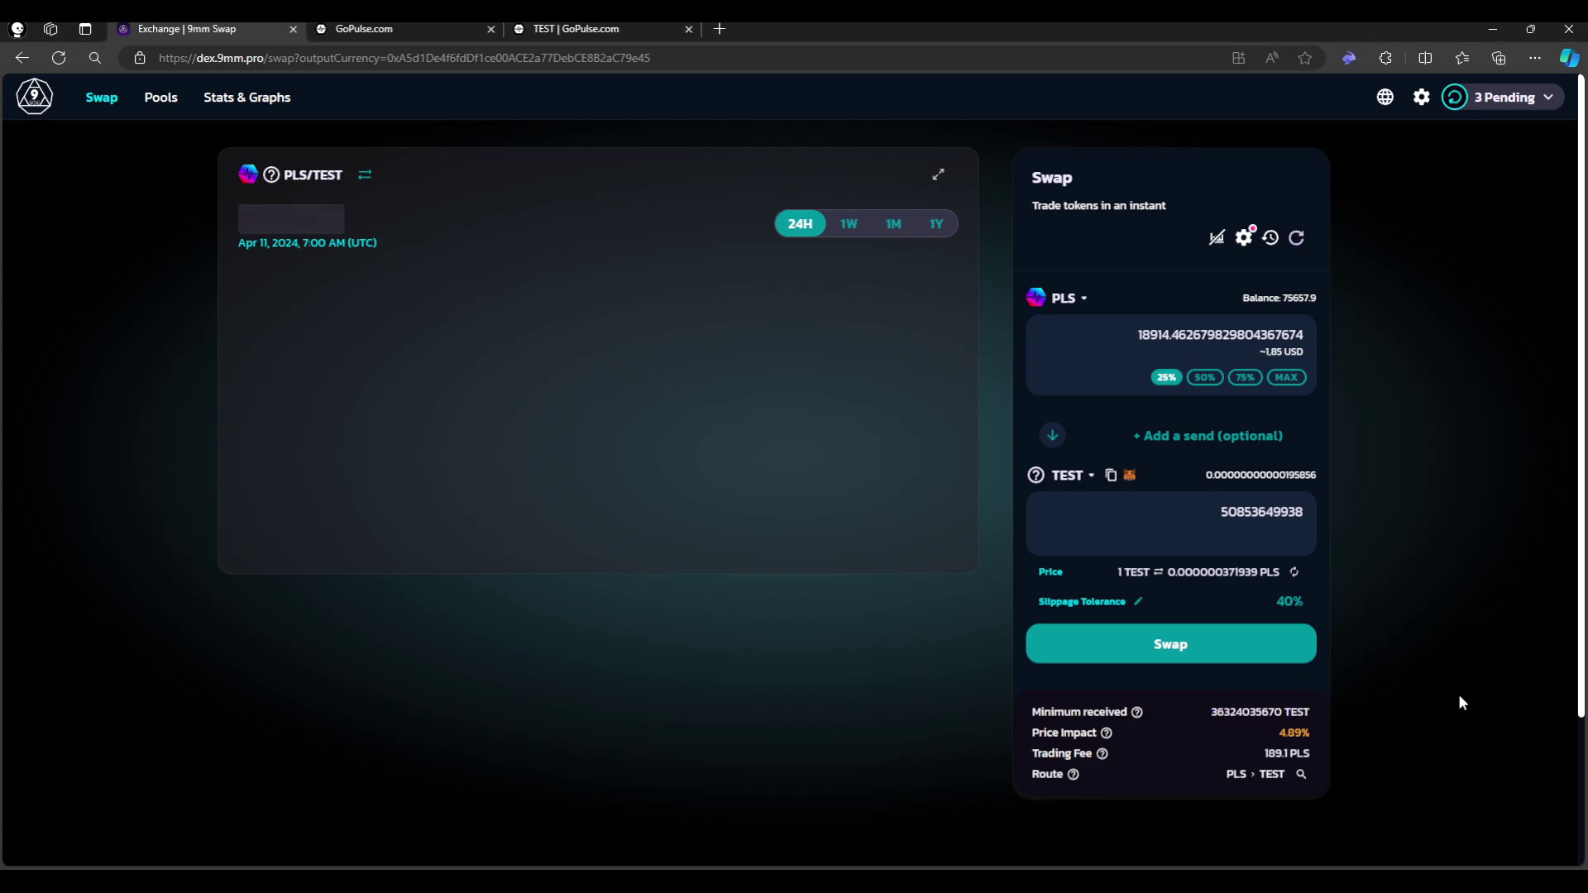
Step: Check the slippage tolerance and expert mode in the swap settings
{"action": "left_click", "coordinate": [1244, 238]}
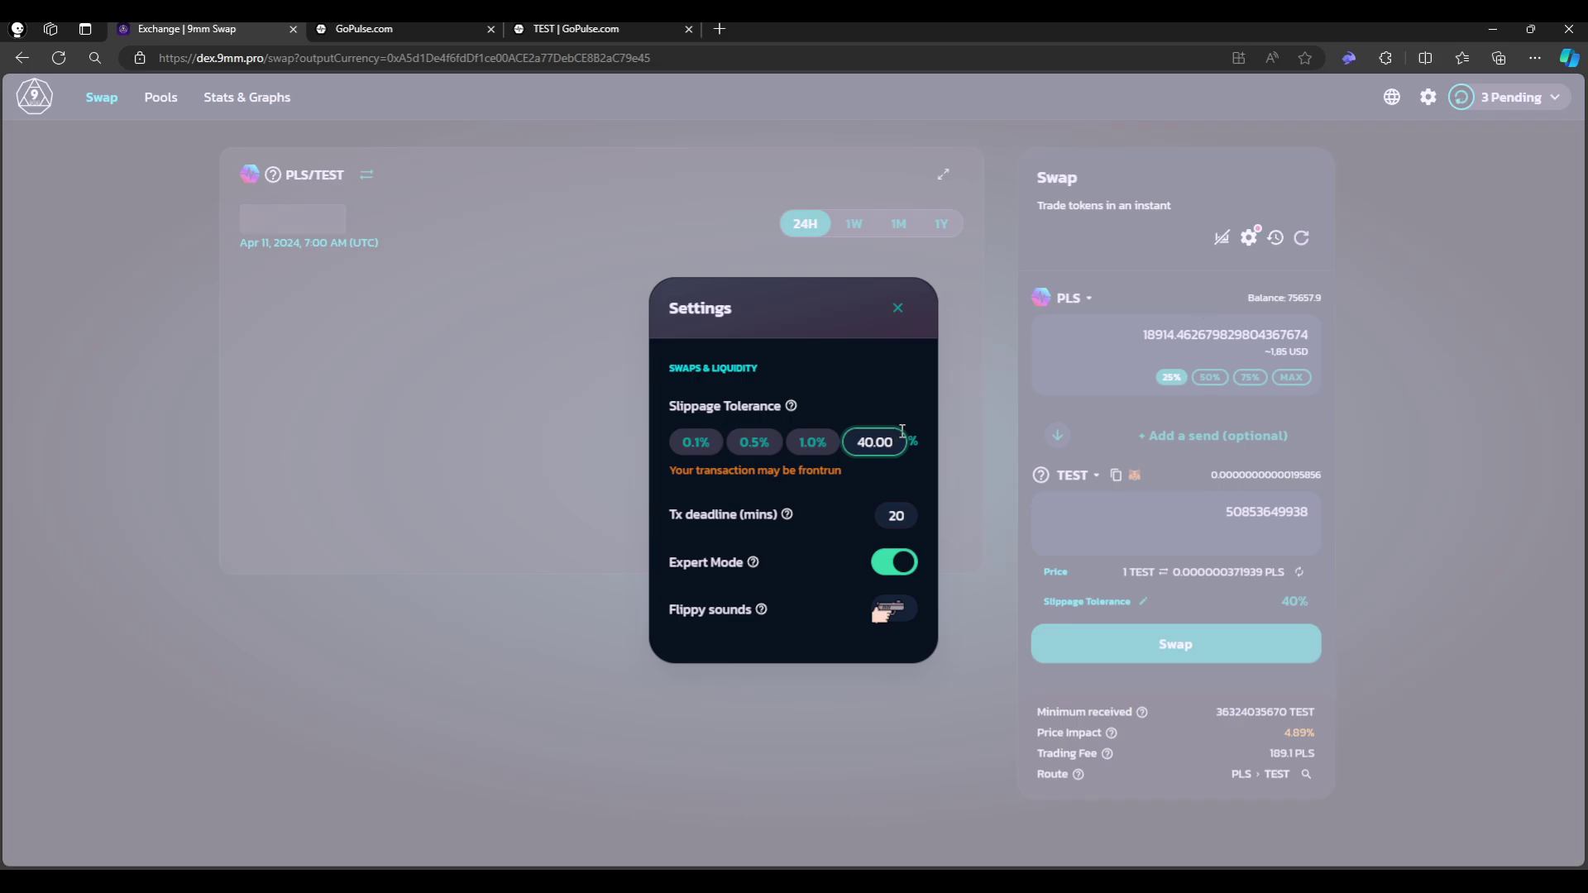
{"action": "left_click", "coordinate": [1442, 375]}
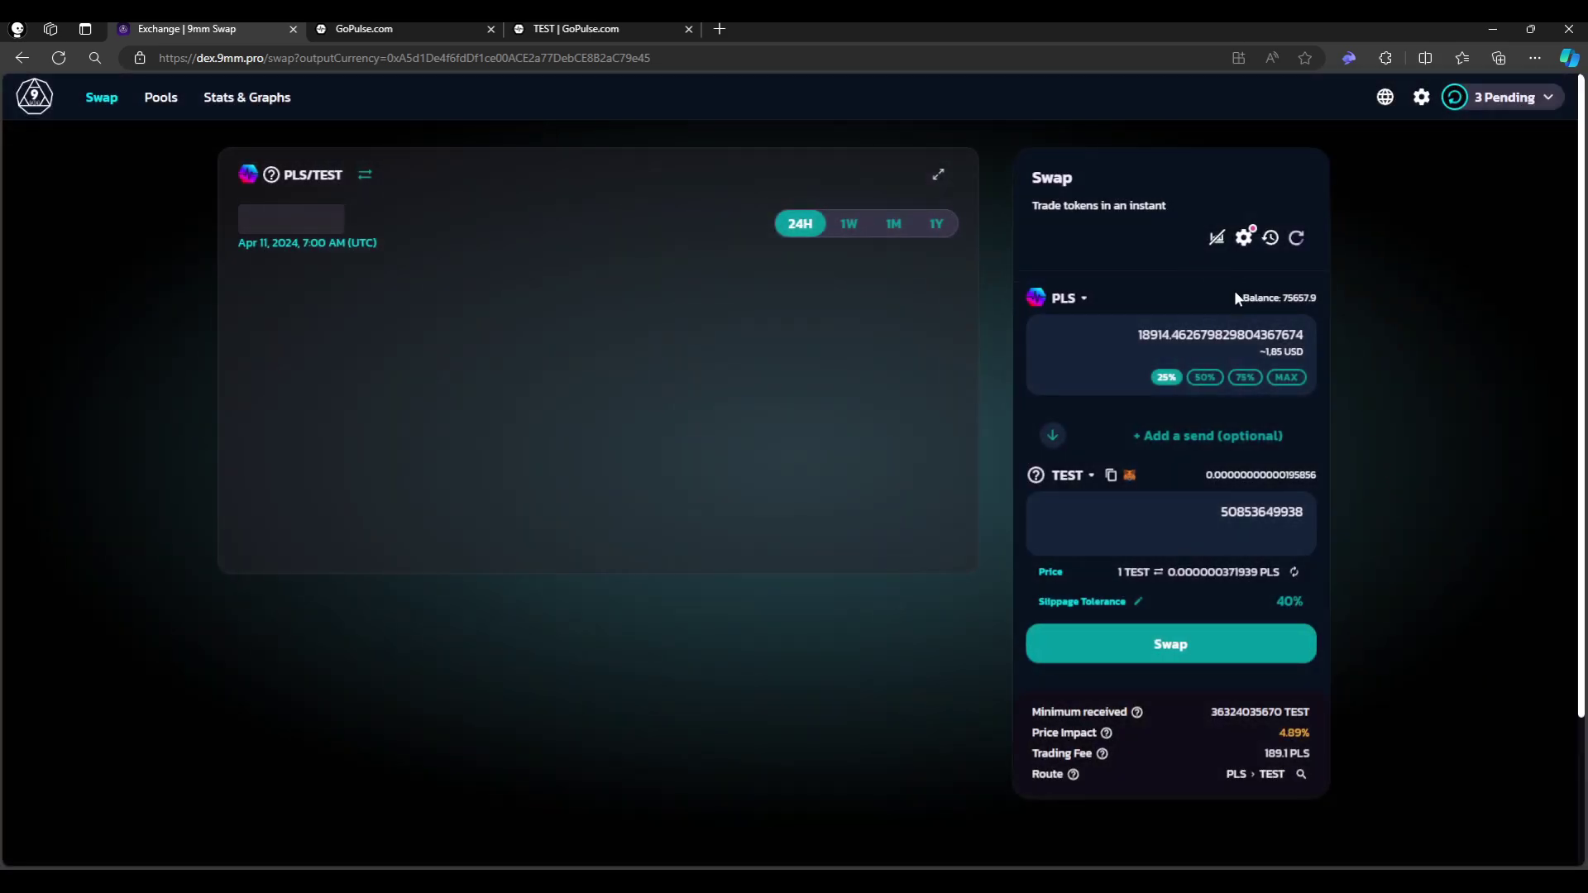
{"action": "left_click", "coordinate": [1245, 240]}
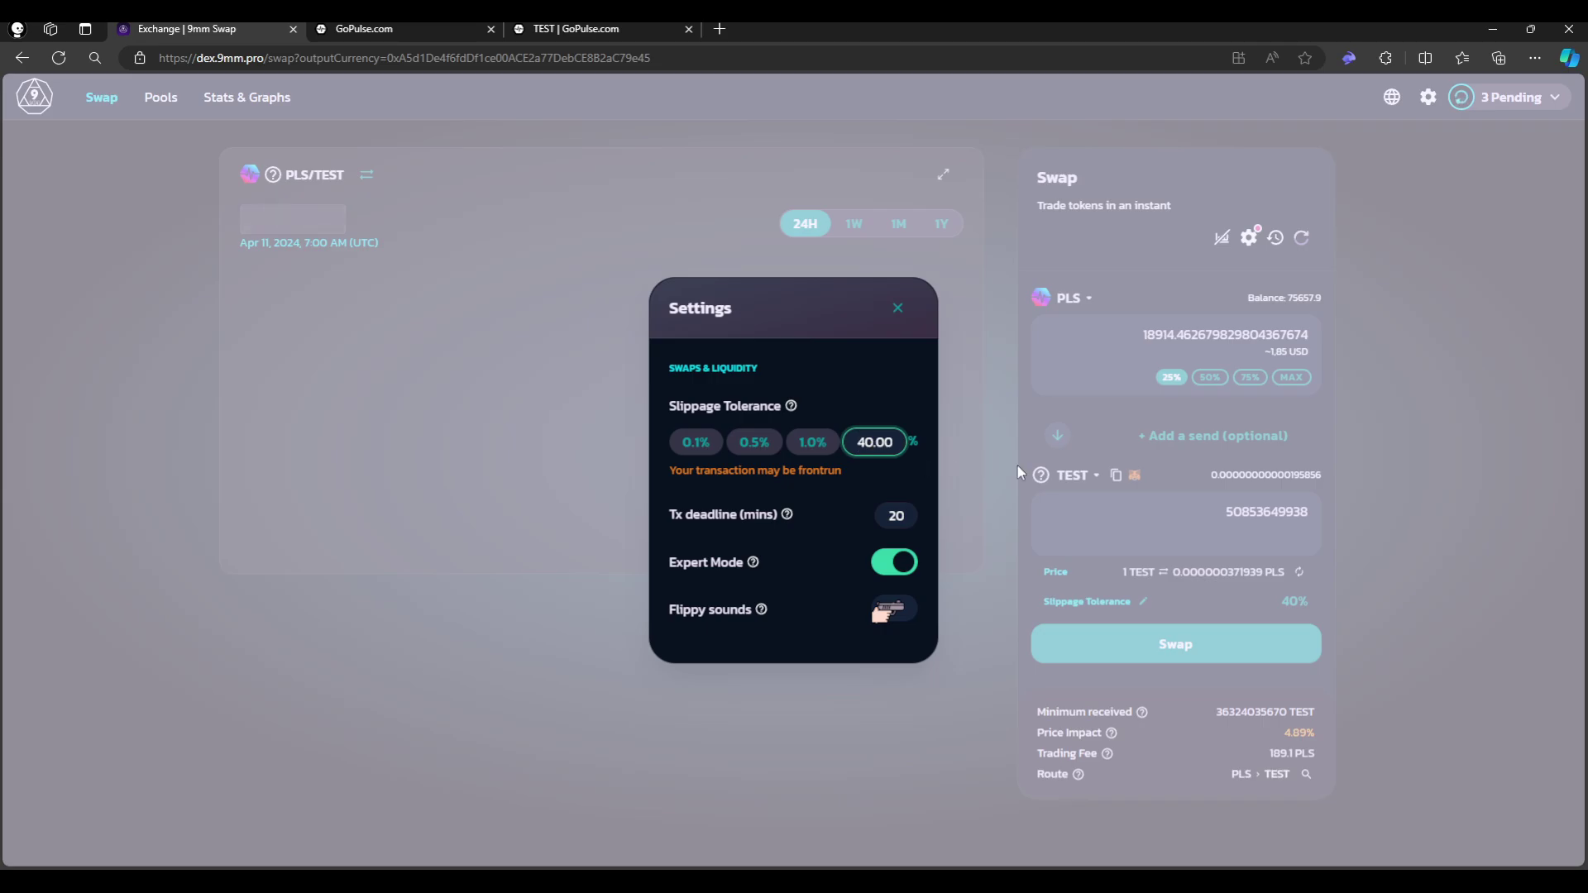
{"action": "left_click", "coordinate": [1415, 369]}
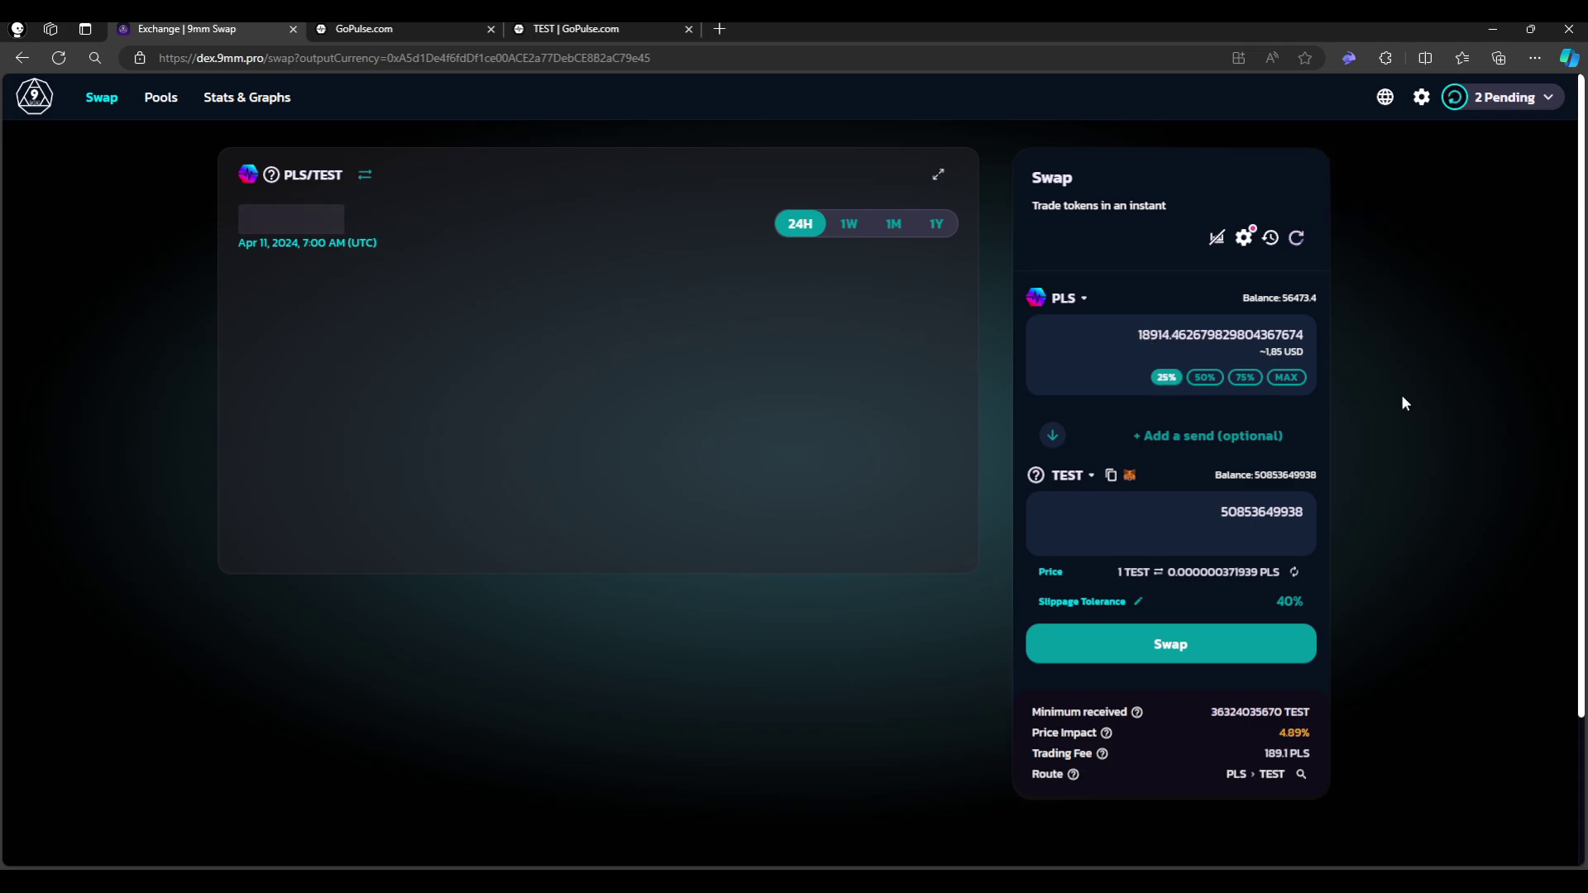
Step: Start a new V3 liquidity position for PLS and TEST at the 1% fee tier, with prices viewed in TEST
{"action": "left_click", "coordinate": [169, 104]}
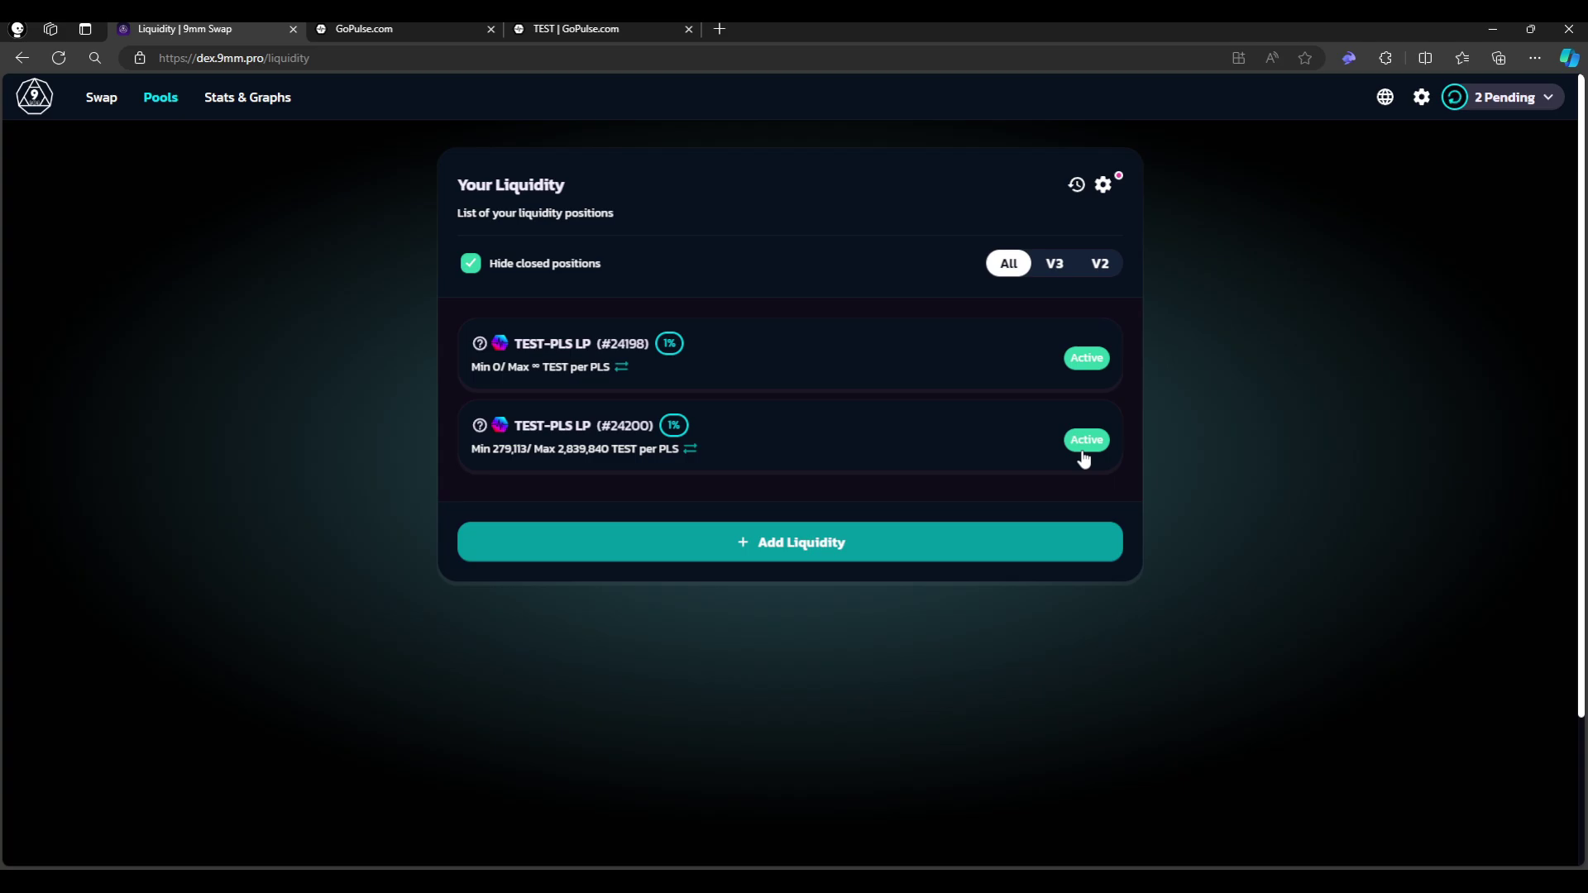
{"action": "left_click", "coordinate": [992, 544]}
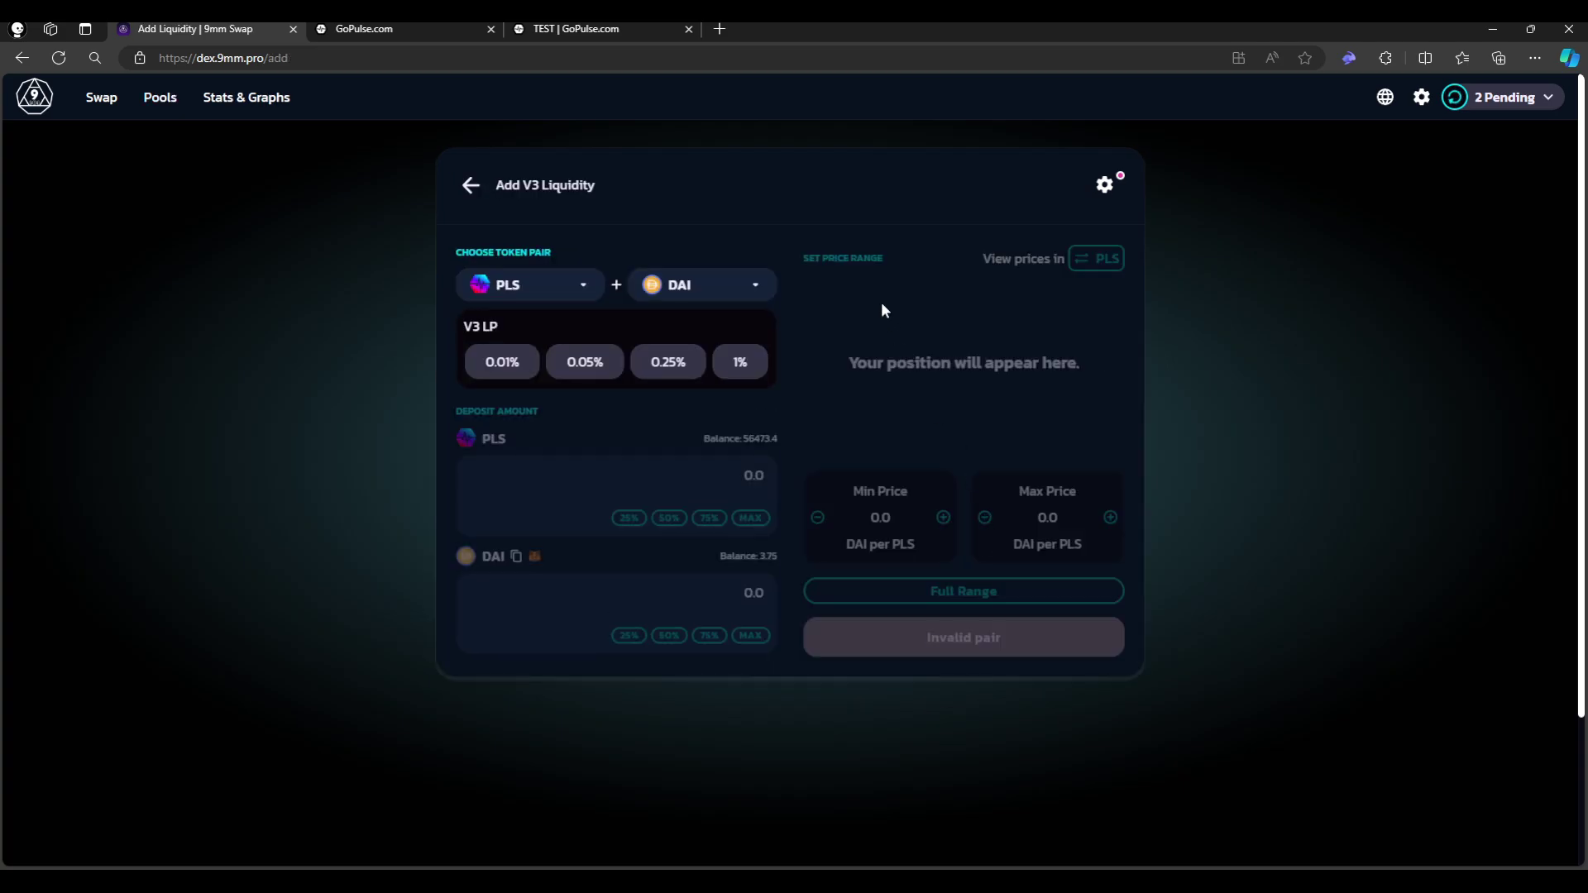
{"action": "left_click", "coordinate": [750, 285]}
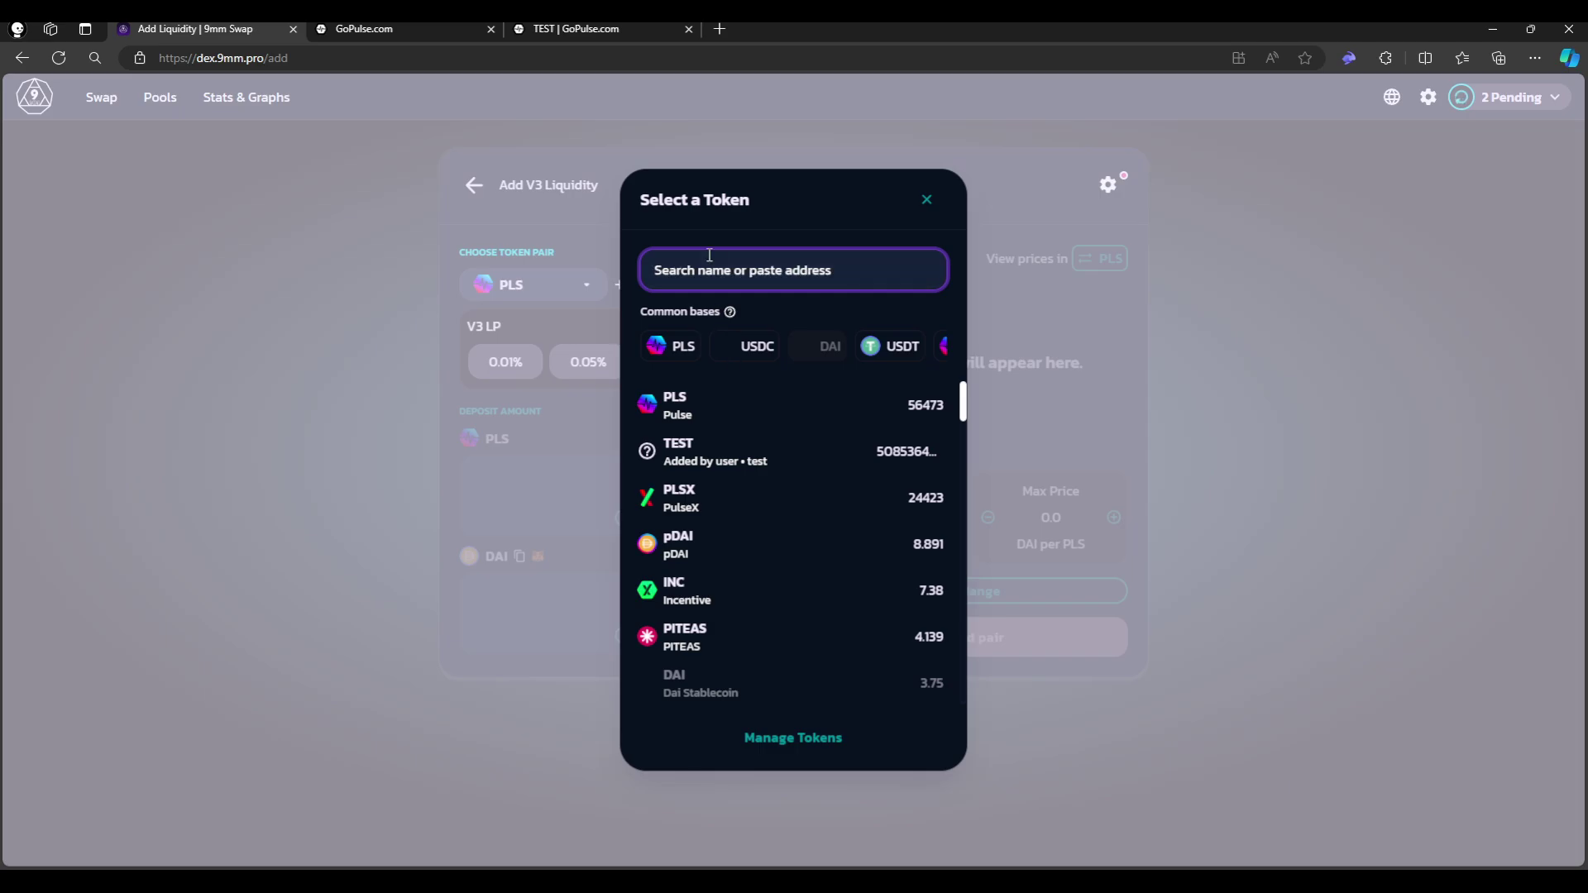
{"action": "left_click", "coordinate": [1101, 269]}
{"action": "left_click", "coordinate": [684, 294]}
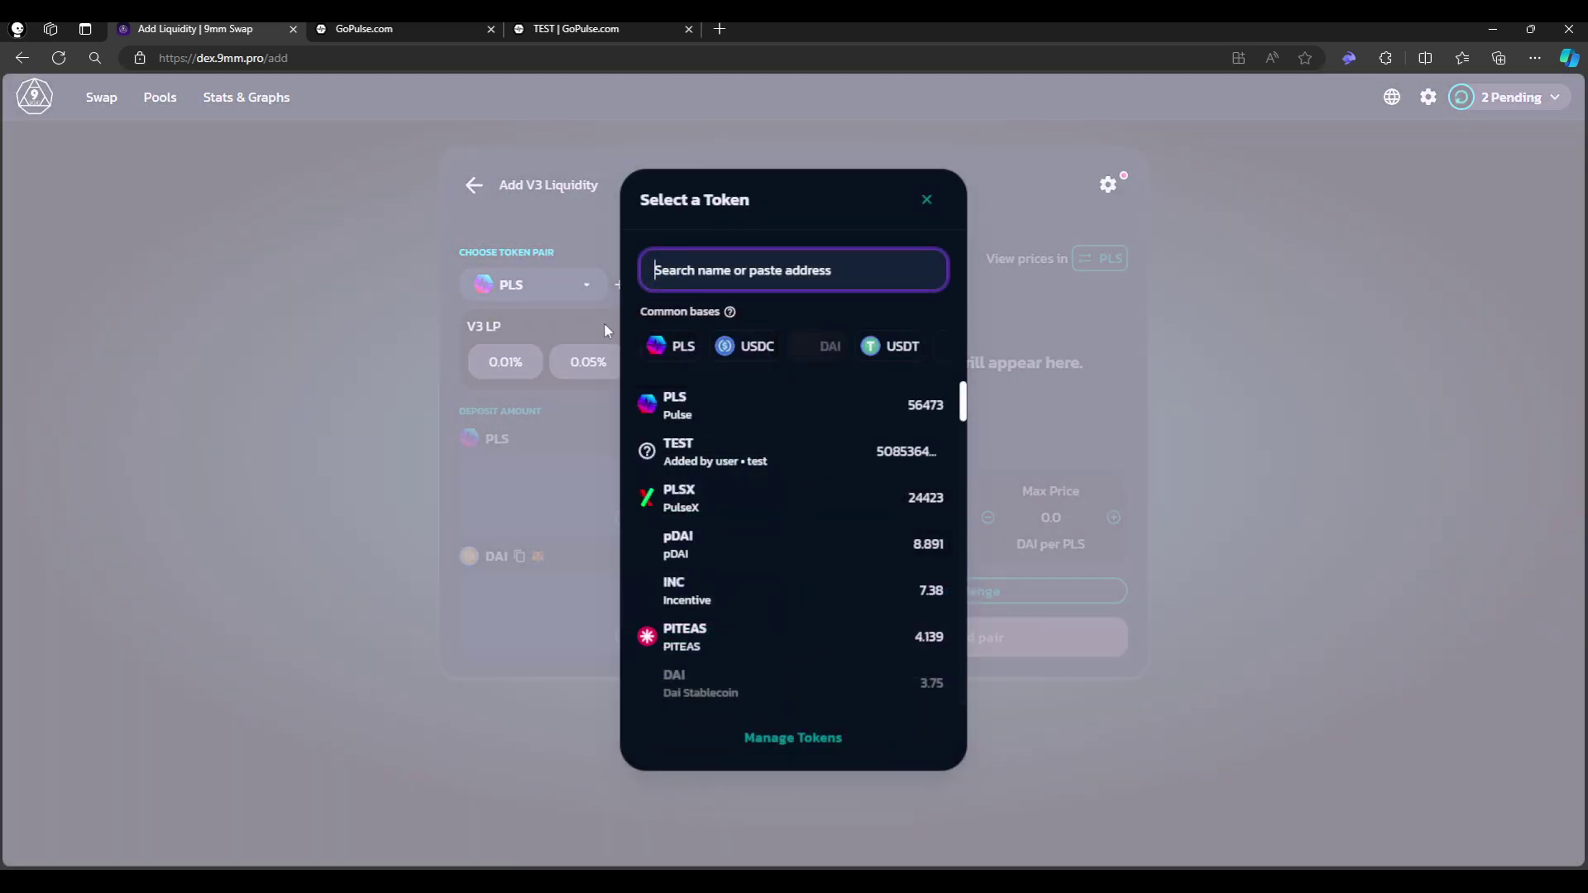
{"action": "left_click", "coordinate": [647, 456]}
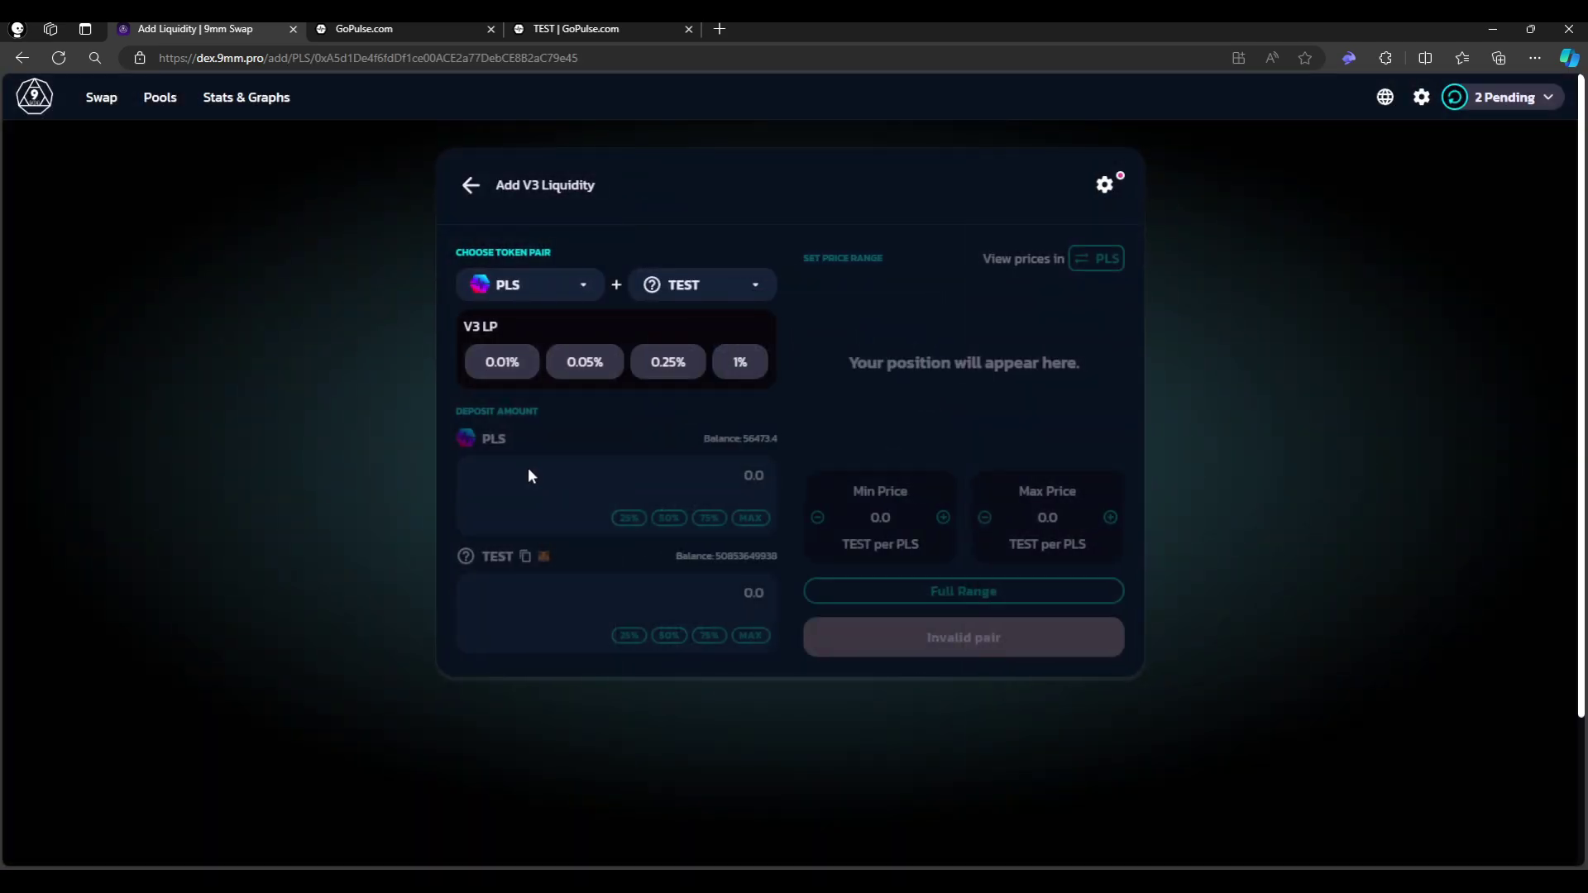
{"action": "left_click", "coordinate": [755, 364]}
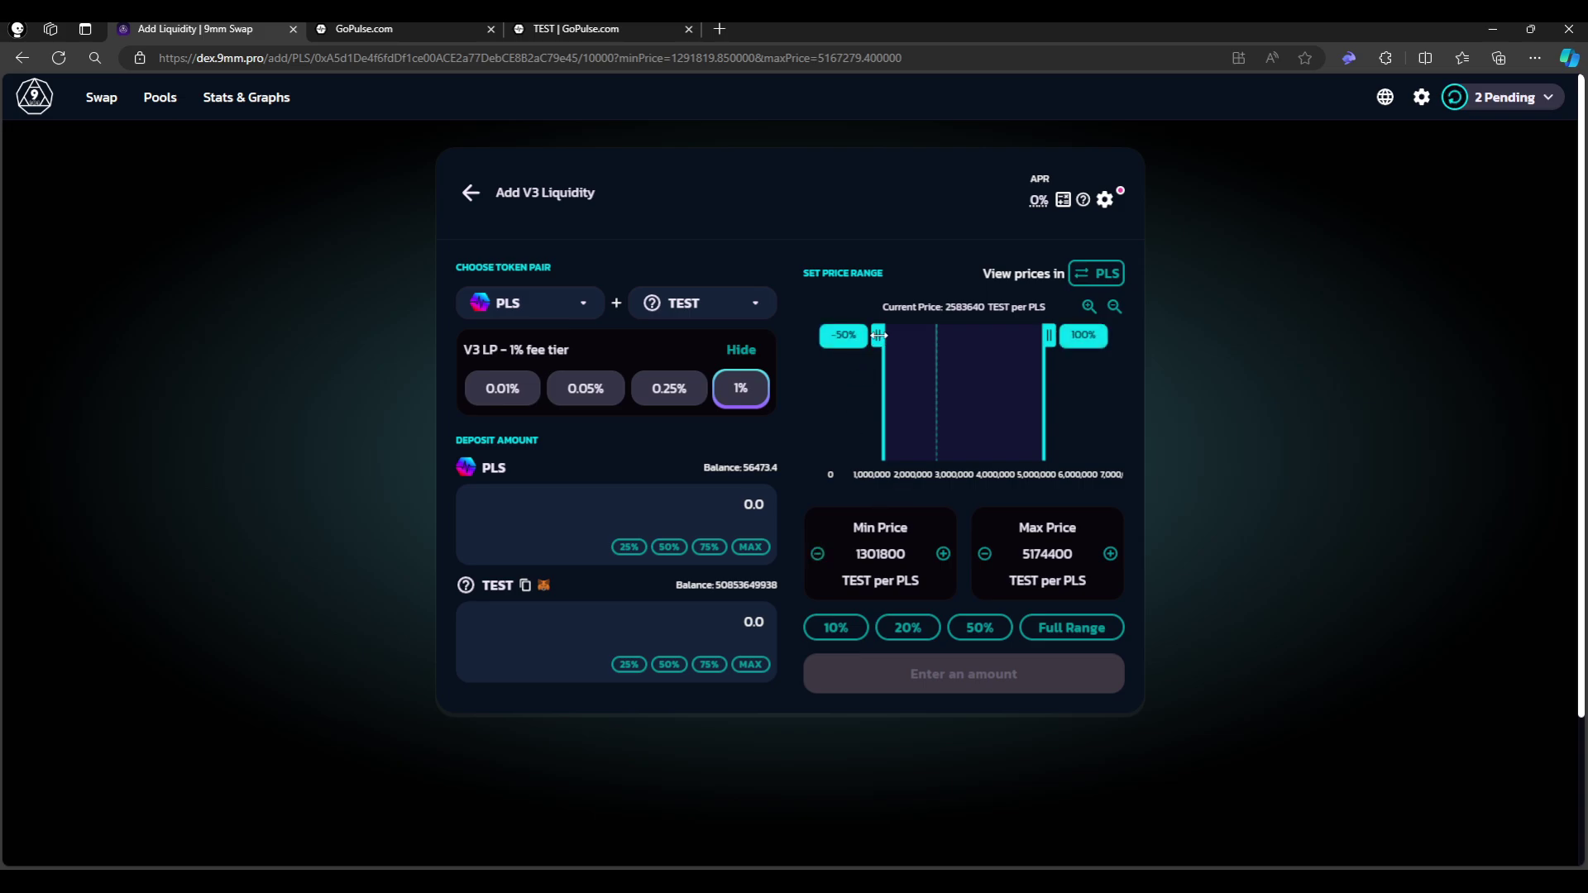
{"action": "left_click", "coordinate": [1096, 274]}
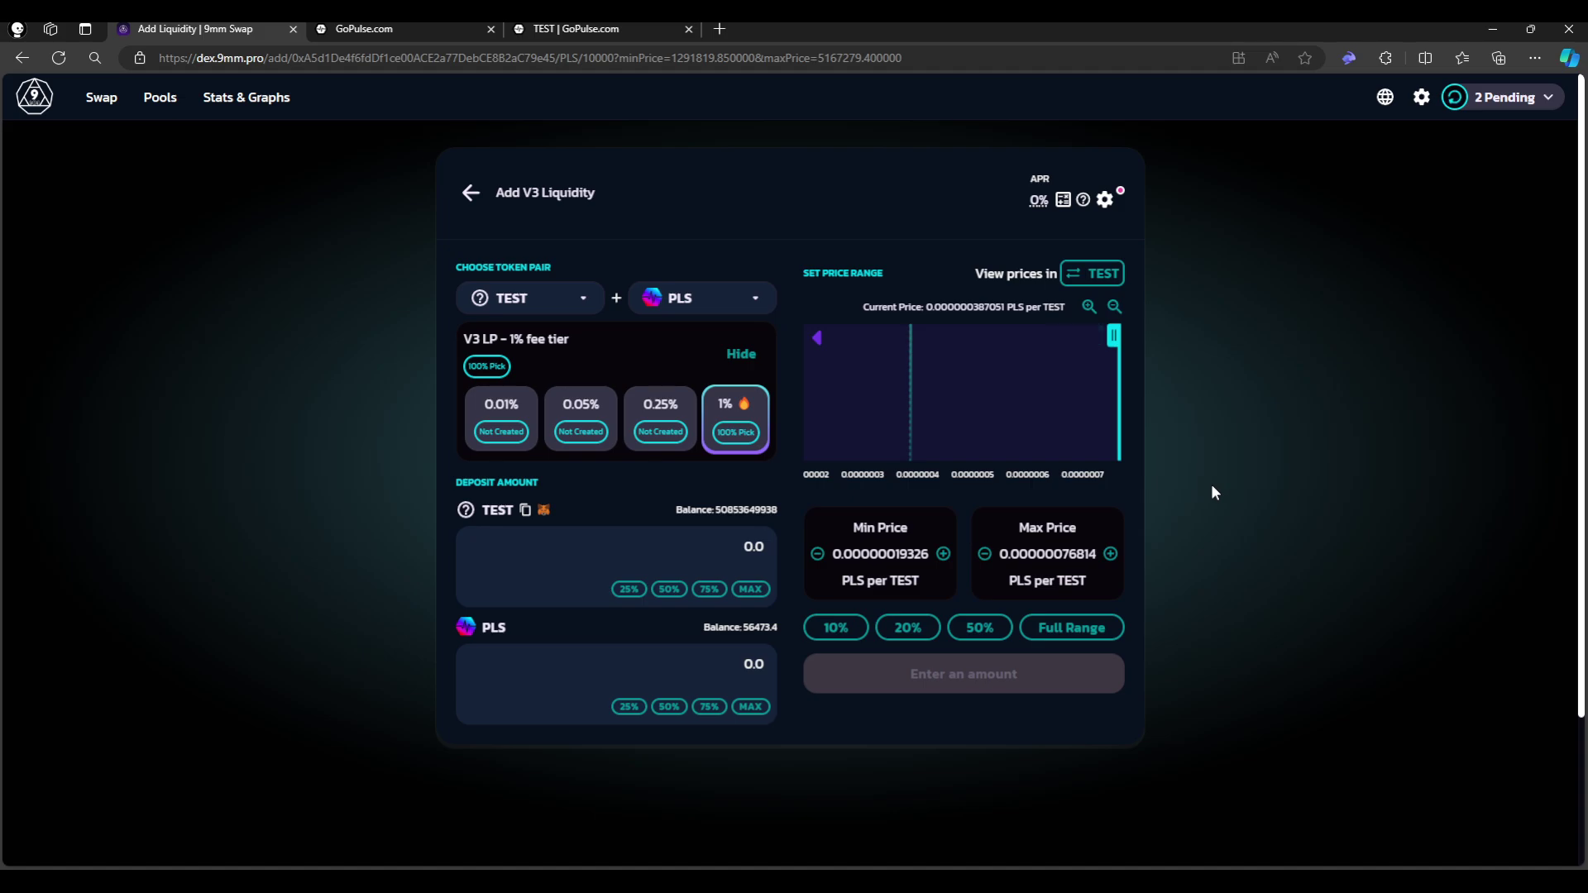
Step: Deposit the maximum TEST balance and raise the minimum price to 0.00000038917 PLS per TEST, just above the current price
{"action": "left_click", "coordinate": [750, 589]}
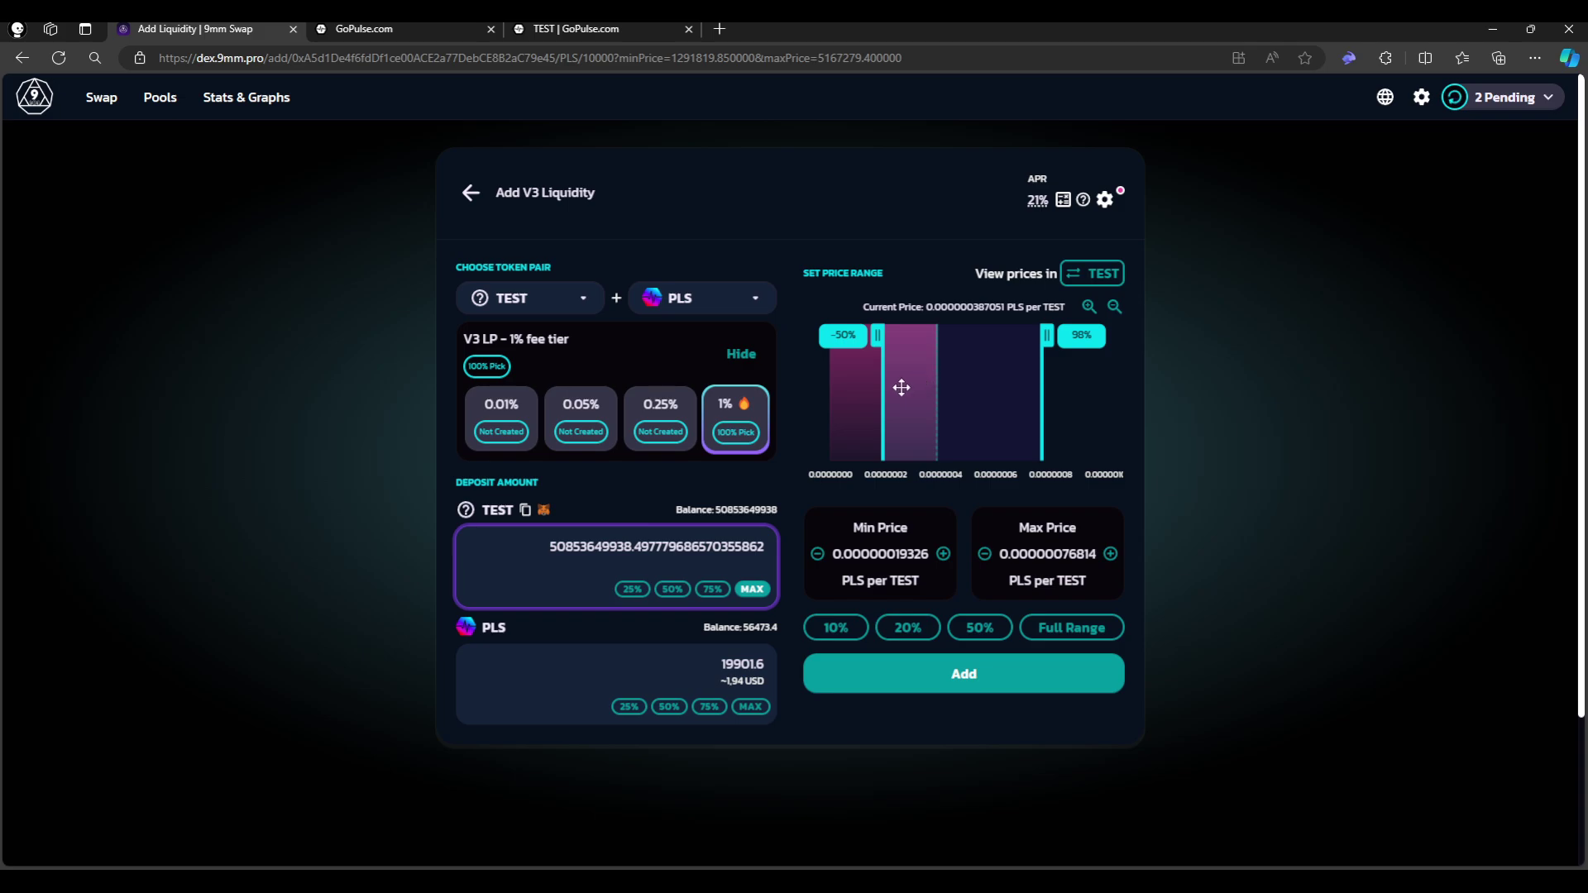
{"action": "left_click", "coordinate": [943, 553]}
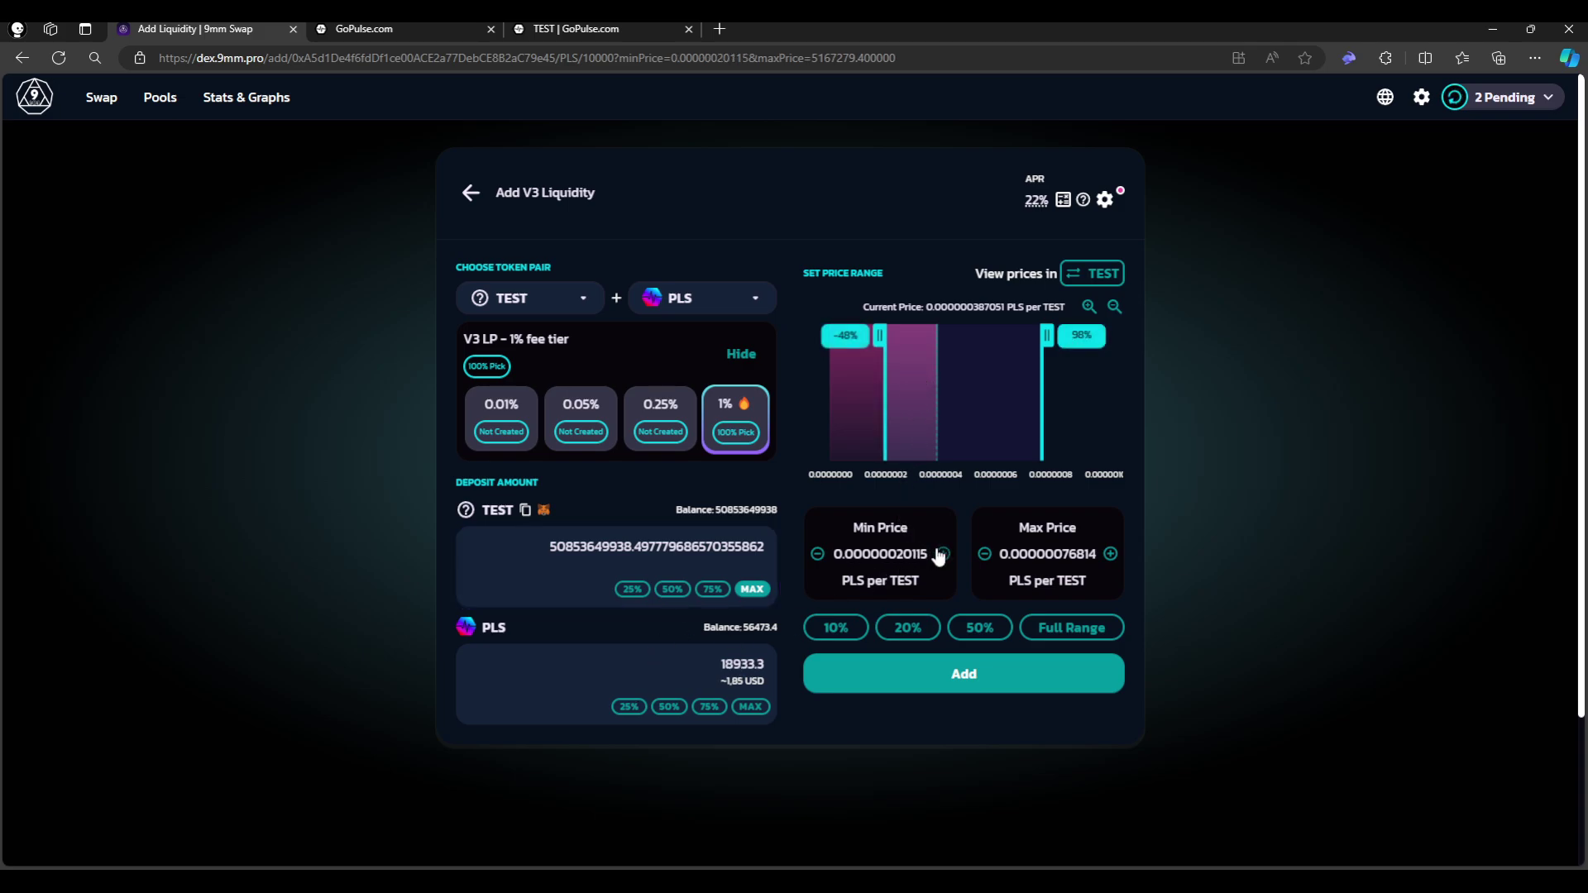
{"action": "left_click", "coordinate": [943, 554]}
{"action": "left_click", "coordinate": [943, 554]}
{"action": "left_click", "coordinate": [943, 554]}
{"action": "left_click", "coordinate": [943, 553]}
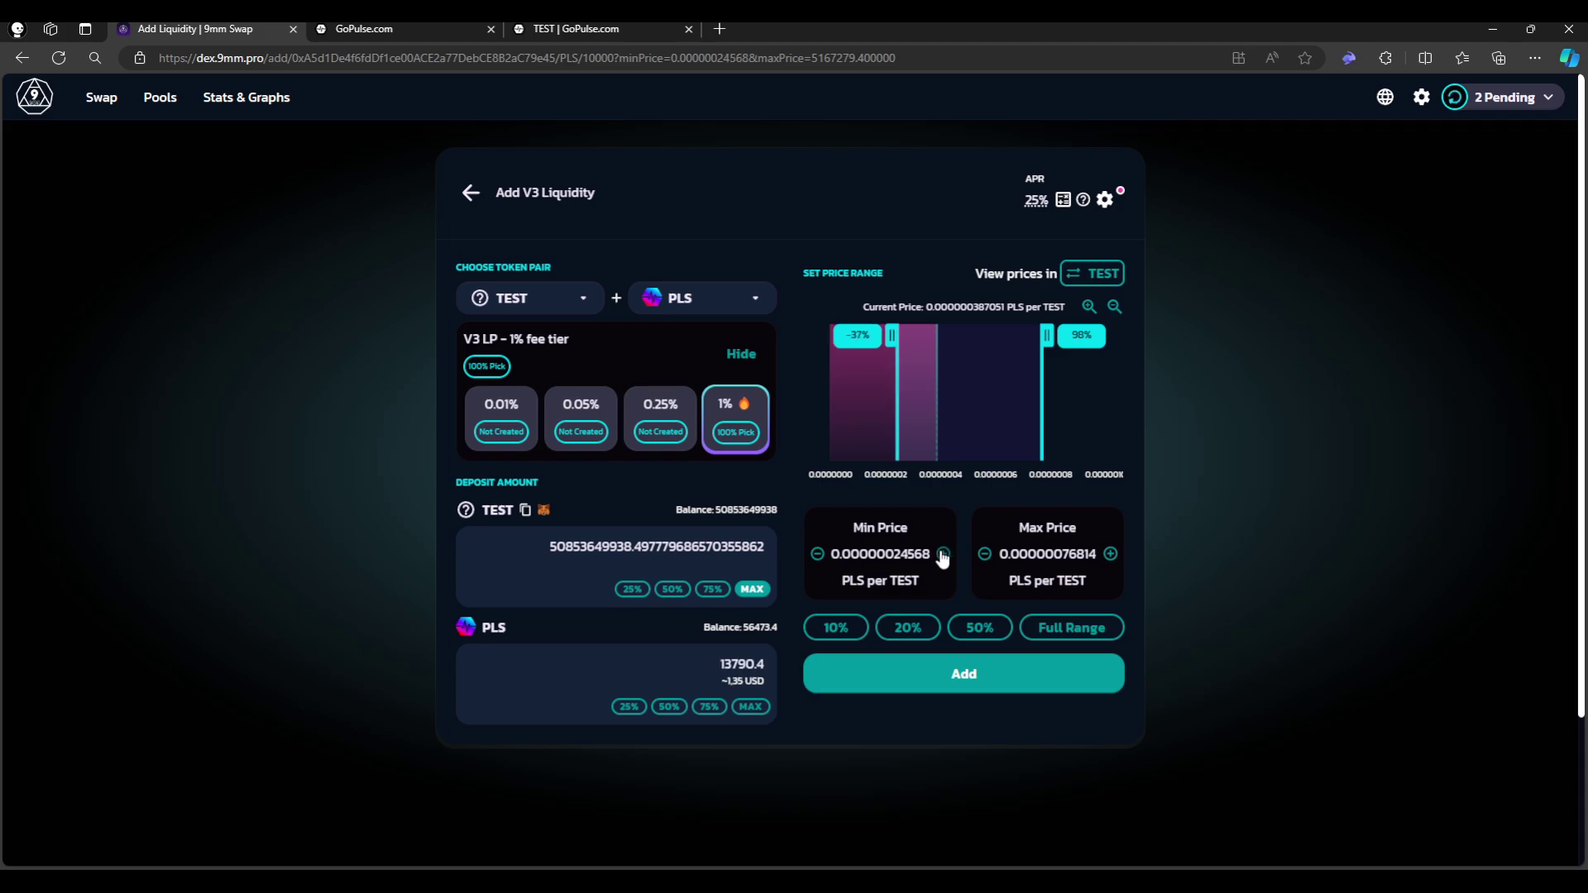
{"action": "left_click", "coordinate": [943, 553]}
{"action": "left_click", "coordinate": [943, 553]}
{"action": "left_click", "coordinate": [943, 553]}
{"action": "left_click", "coordinate": [943, 553]}
{"action": "left_click", "coordinate": [943, 553]}
{"action": "left_click", "coordinate": [943, 553]}
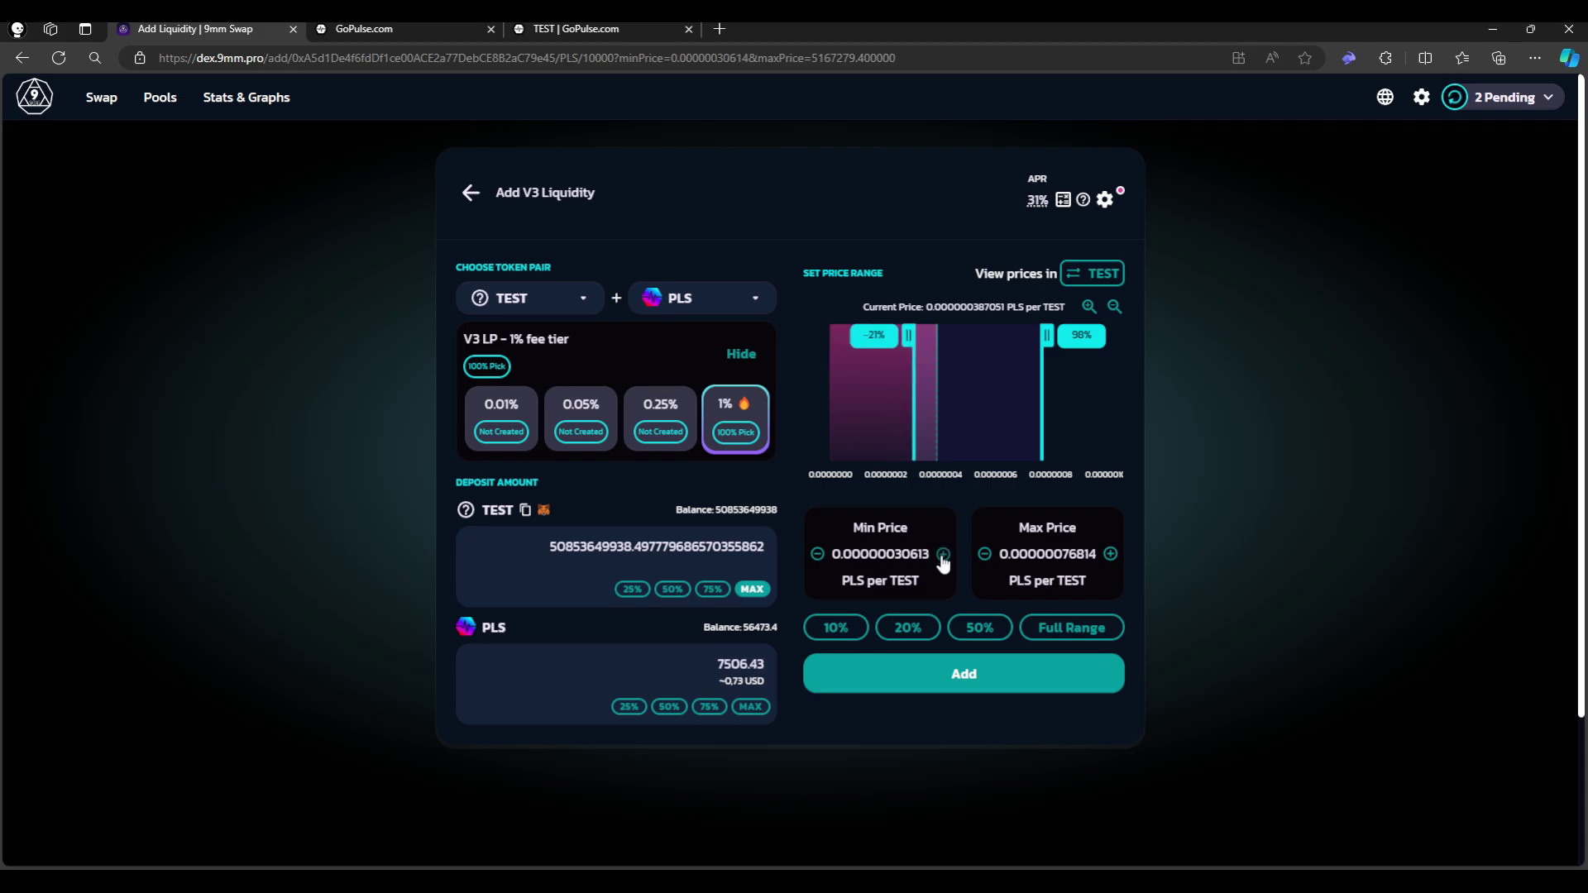
{"action": "left_click", "coordinate": [943, 554]}
{"action": "left_click", "coordinate": [943, 553]}
{"action": "left_click", "coordinate": [943, 553]}
{"action": "left_click", "coordinate": [943, 554]}
{"action": "left_click", "coordinate": [943, 554]}
{"action": "left_click", "coordinate": [943, 553]}
{"action": "left_click", "coordinate": [943, 554]}
{"action": "left_click", "coordinate": [943, 554]}
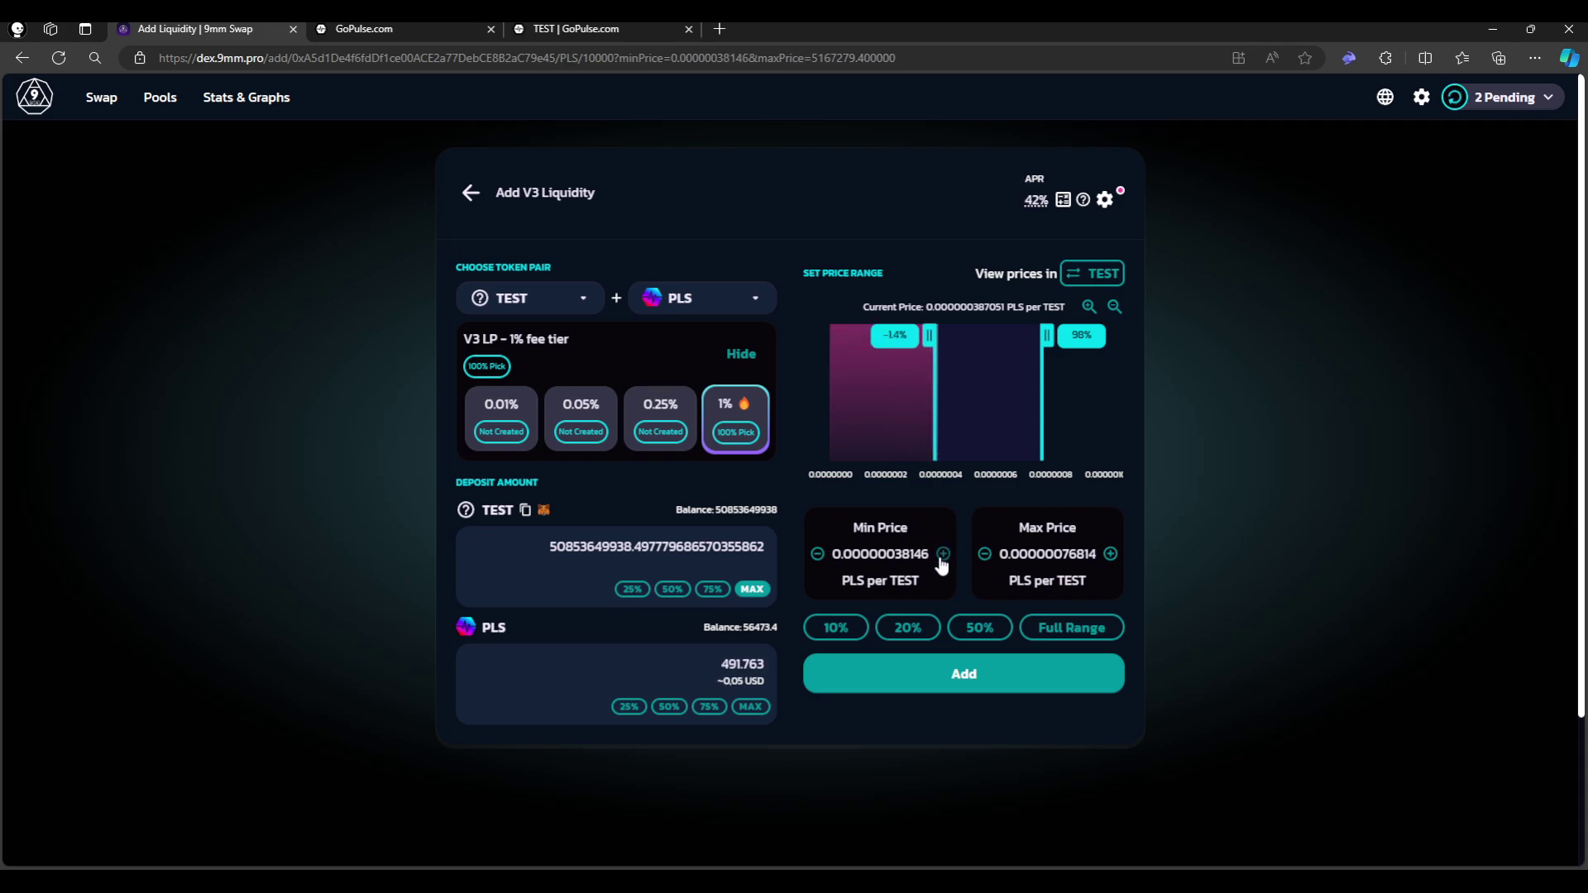
{"action": "left_click", "coordinate": [943, 553]}
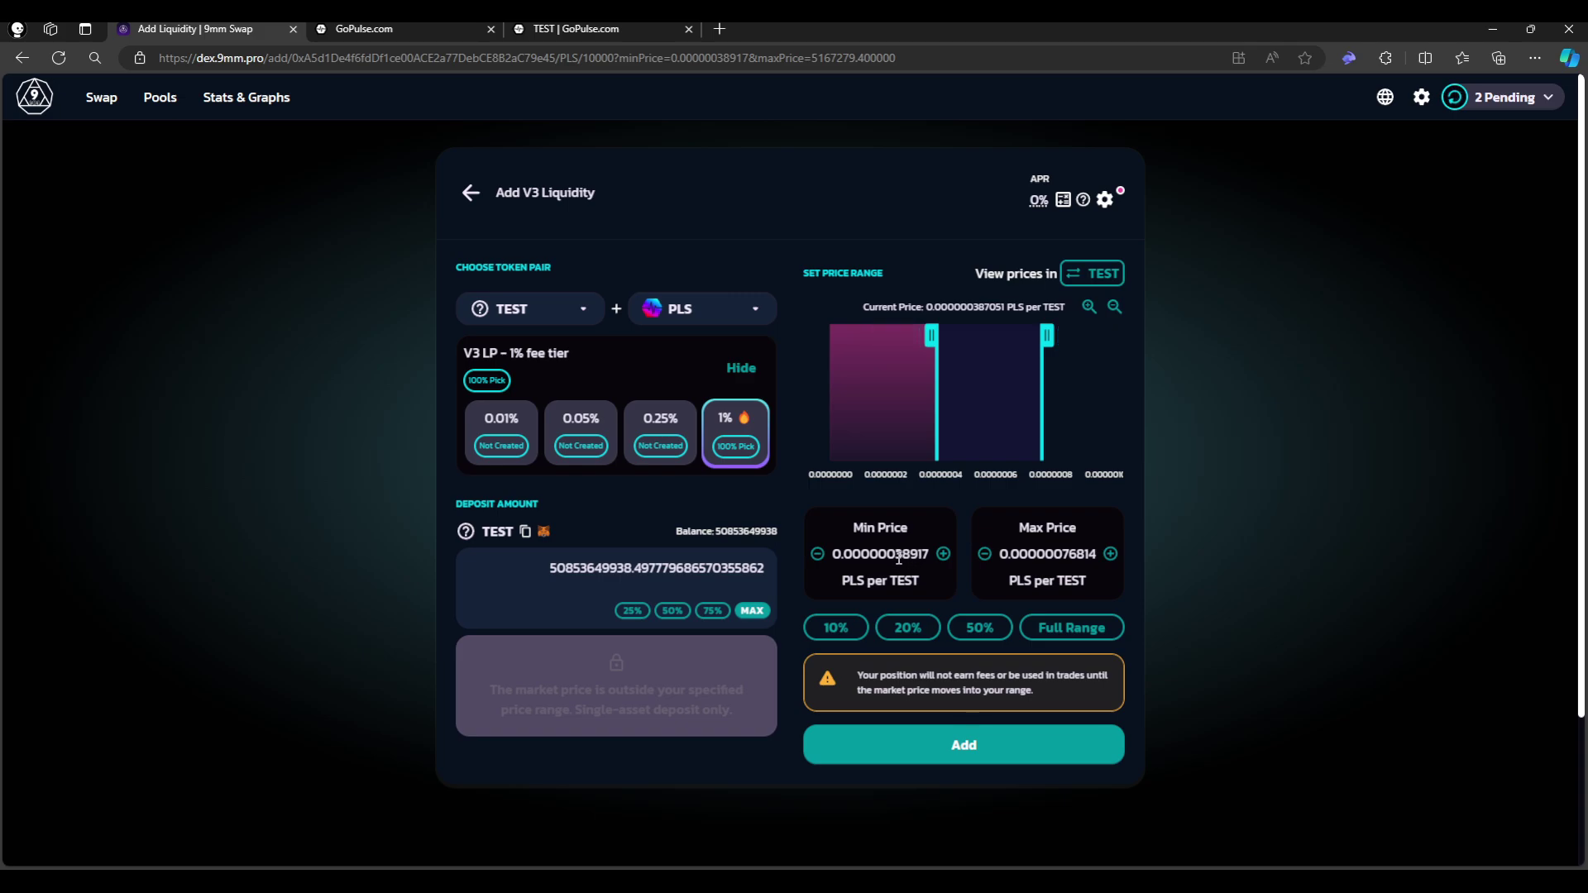
Step: Set the maximum price to 0.0000008 PLS per TEST
{"action": "left_click_drag", "start_coordinate": [1063, 553], "coordinate": [1097, 553]}
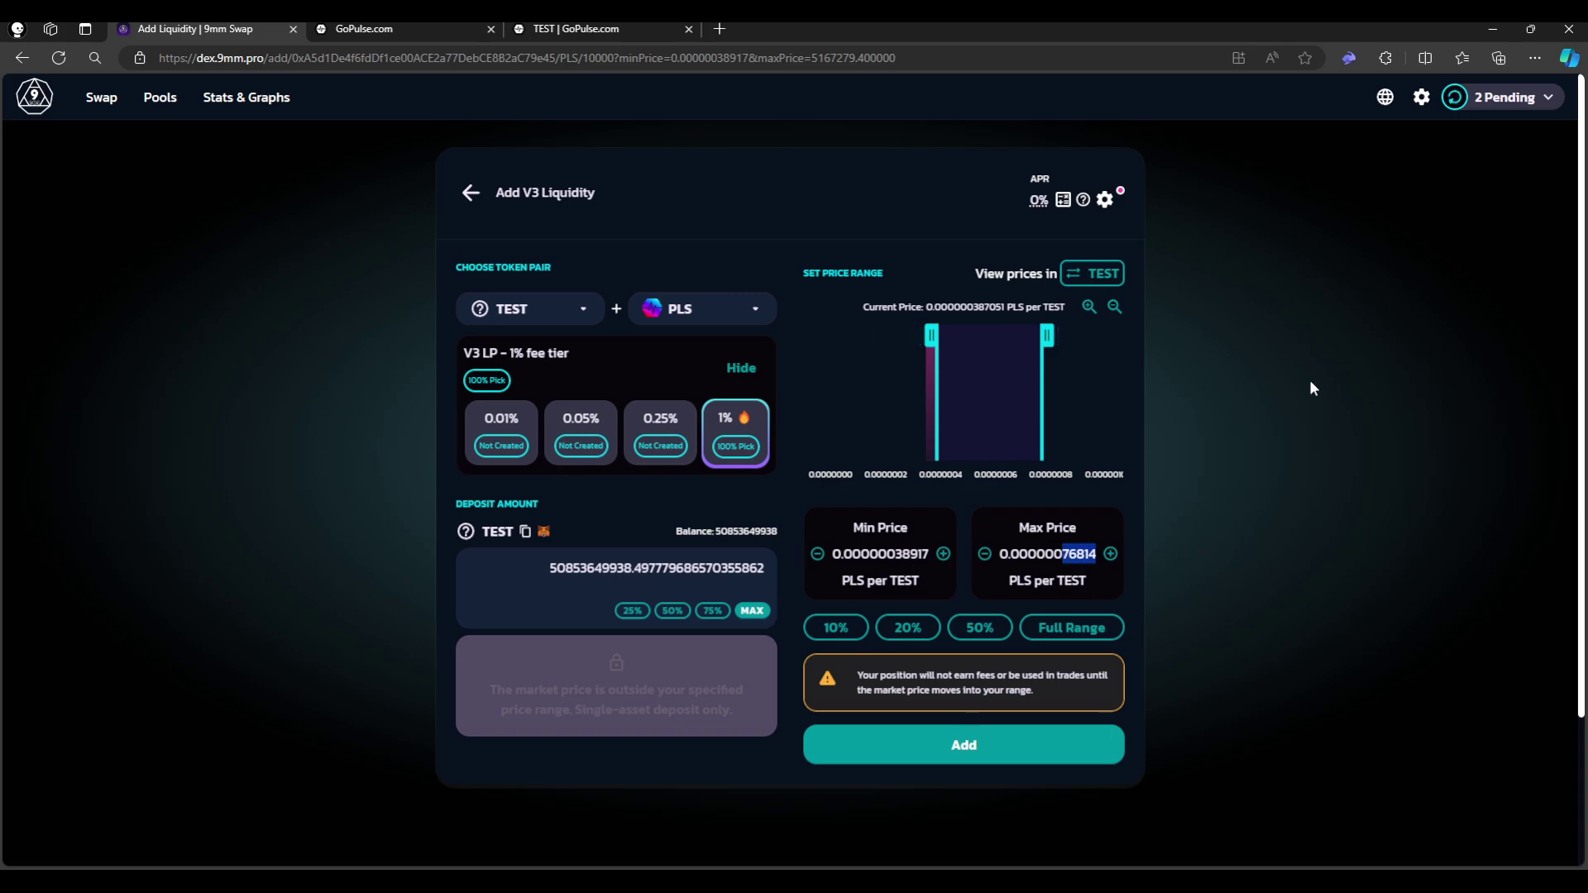
{"action": "type", "text": "8"}
{"action": "left_click", "coordinate": [1277, 519]}
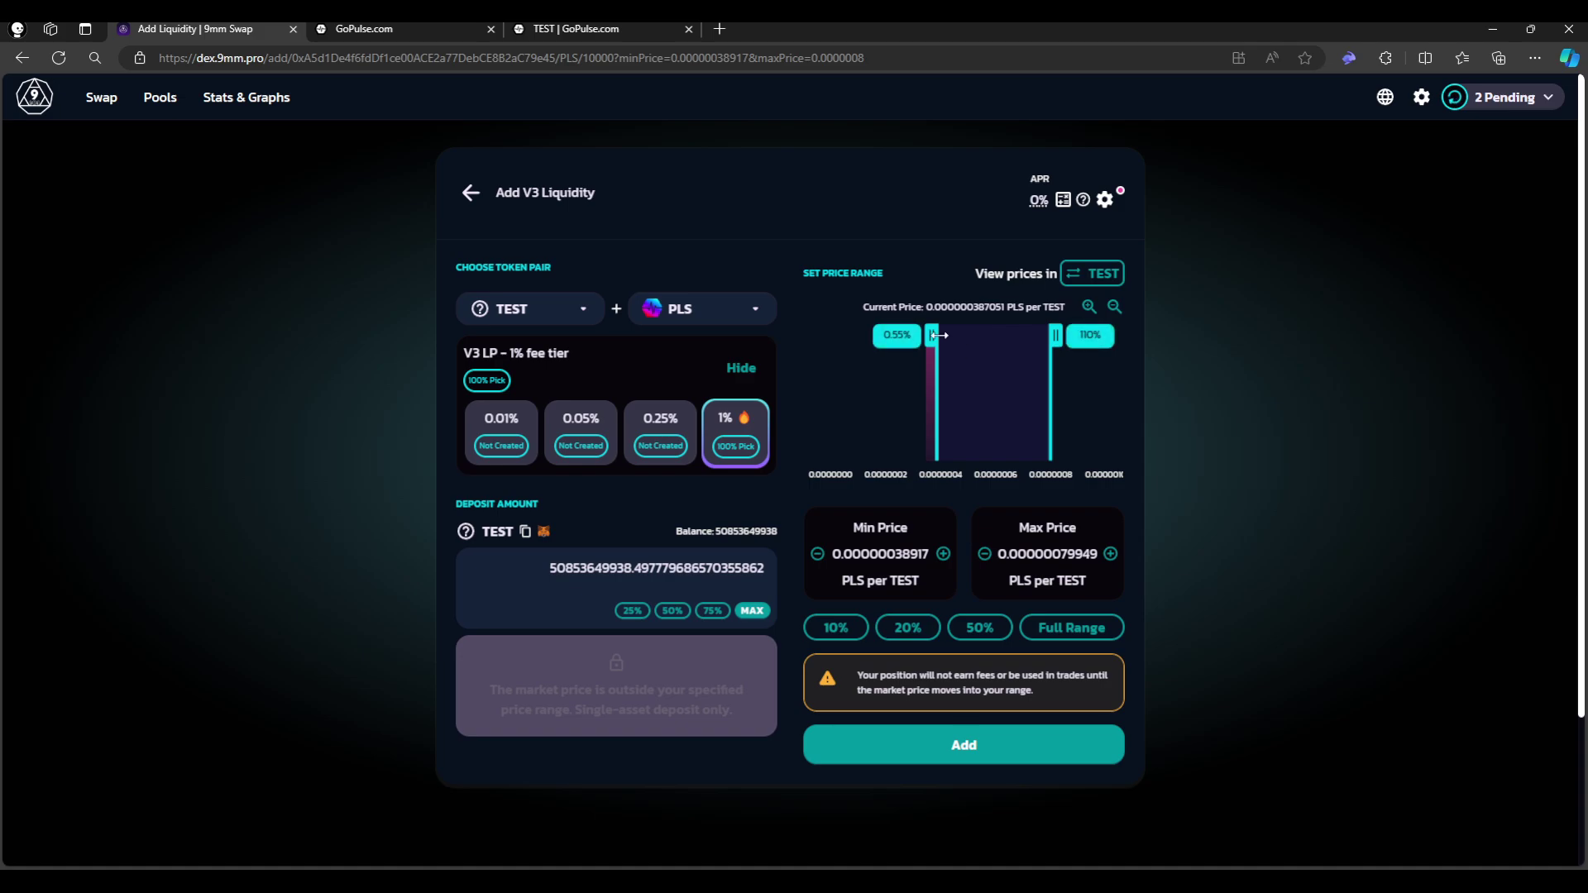
Step: Narrow the range by raising the minimum price to 0.00000078365 PLS per TEST, just below the maximum price
{"action": "left_click_drag", "start_coordinate": [936, 334], "coordinate": [1042, 334]}
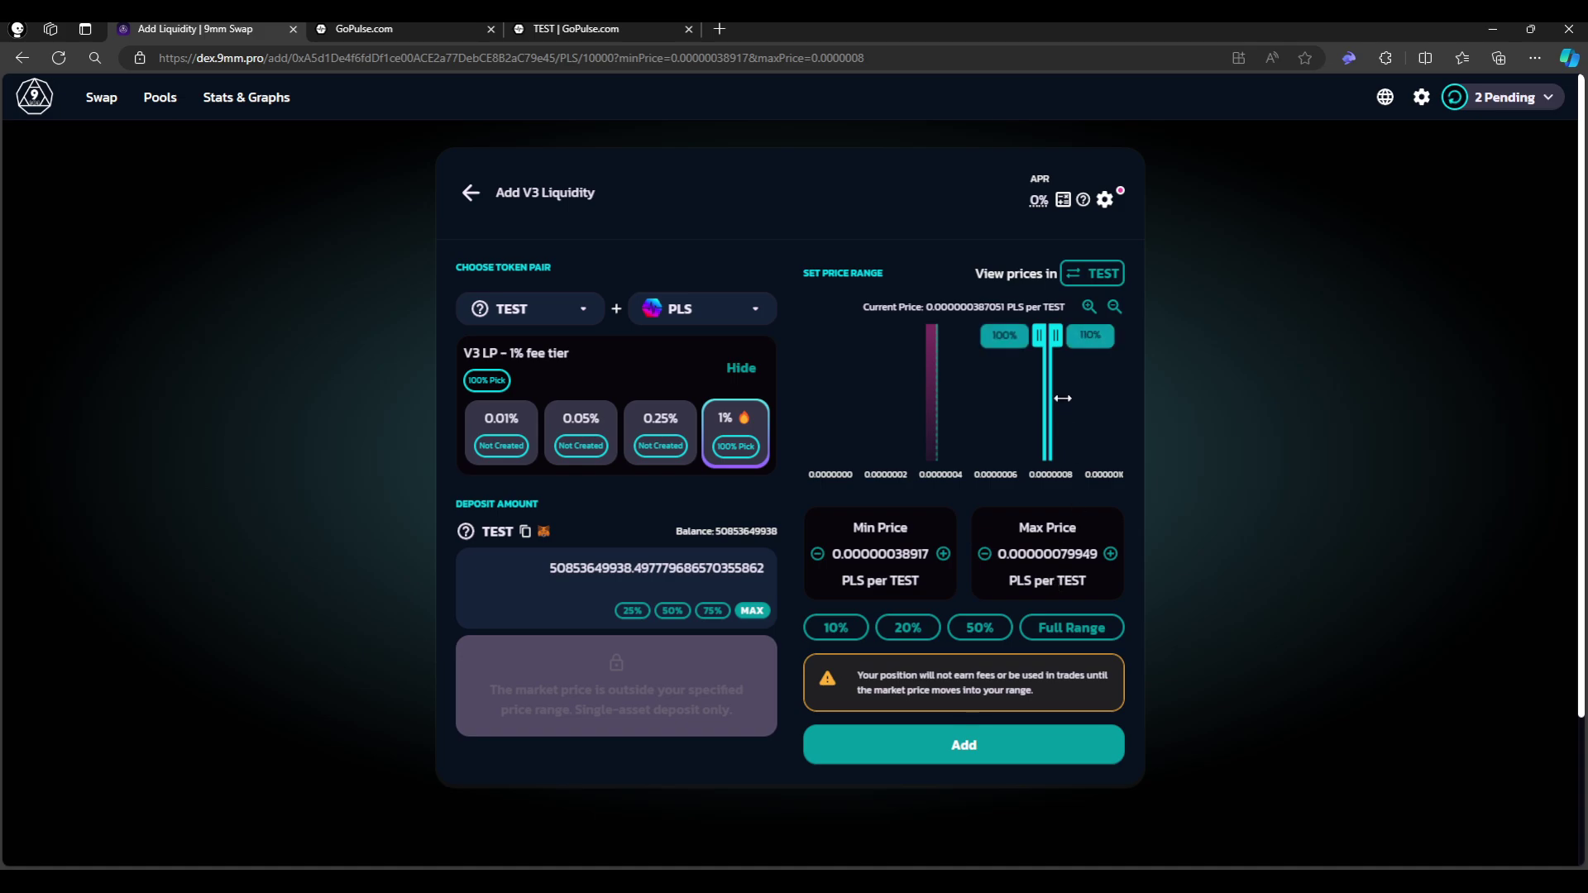
{"action": "left_click", "coordinate": [946, 553]}
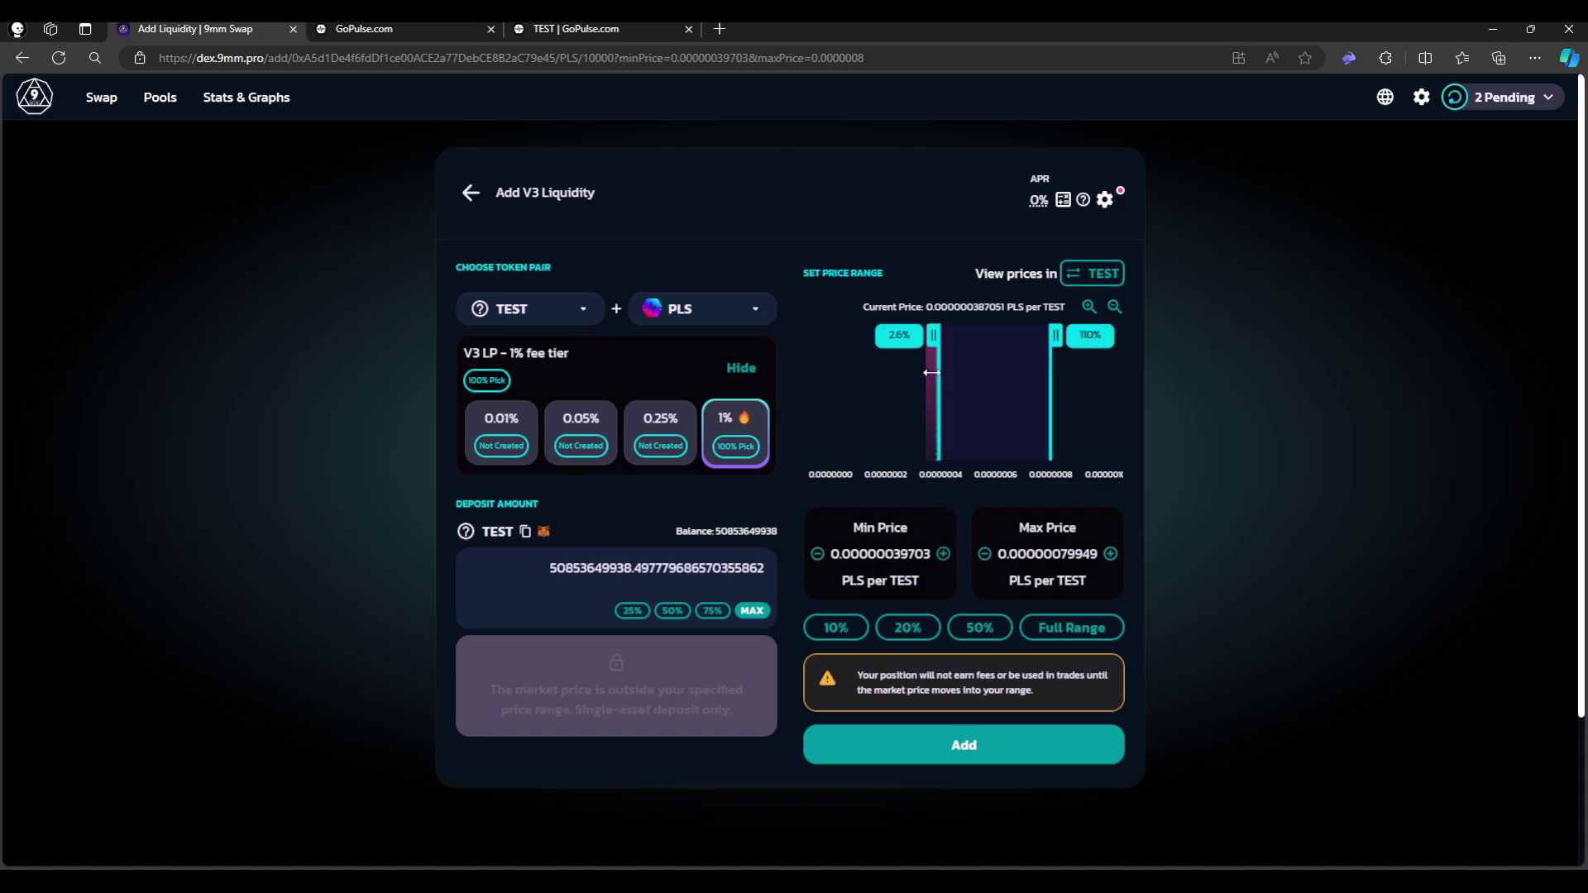
{"action": "left_click", "coordinate": [944, 554]}
{"action": "left_click", "coordinate": [943, 554]}
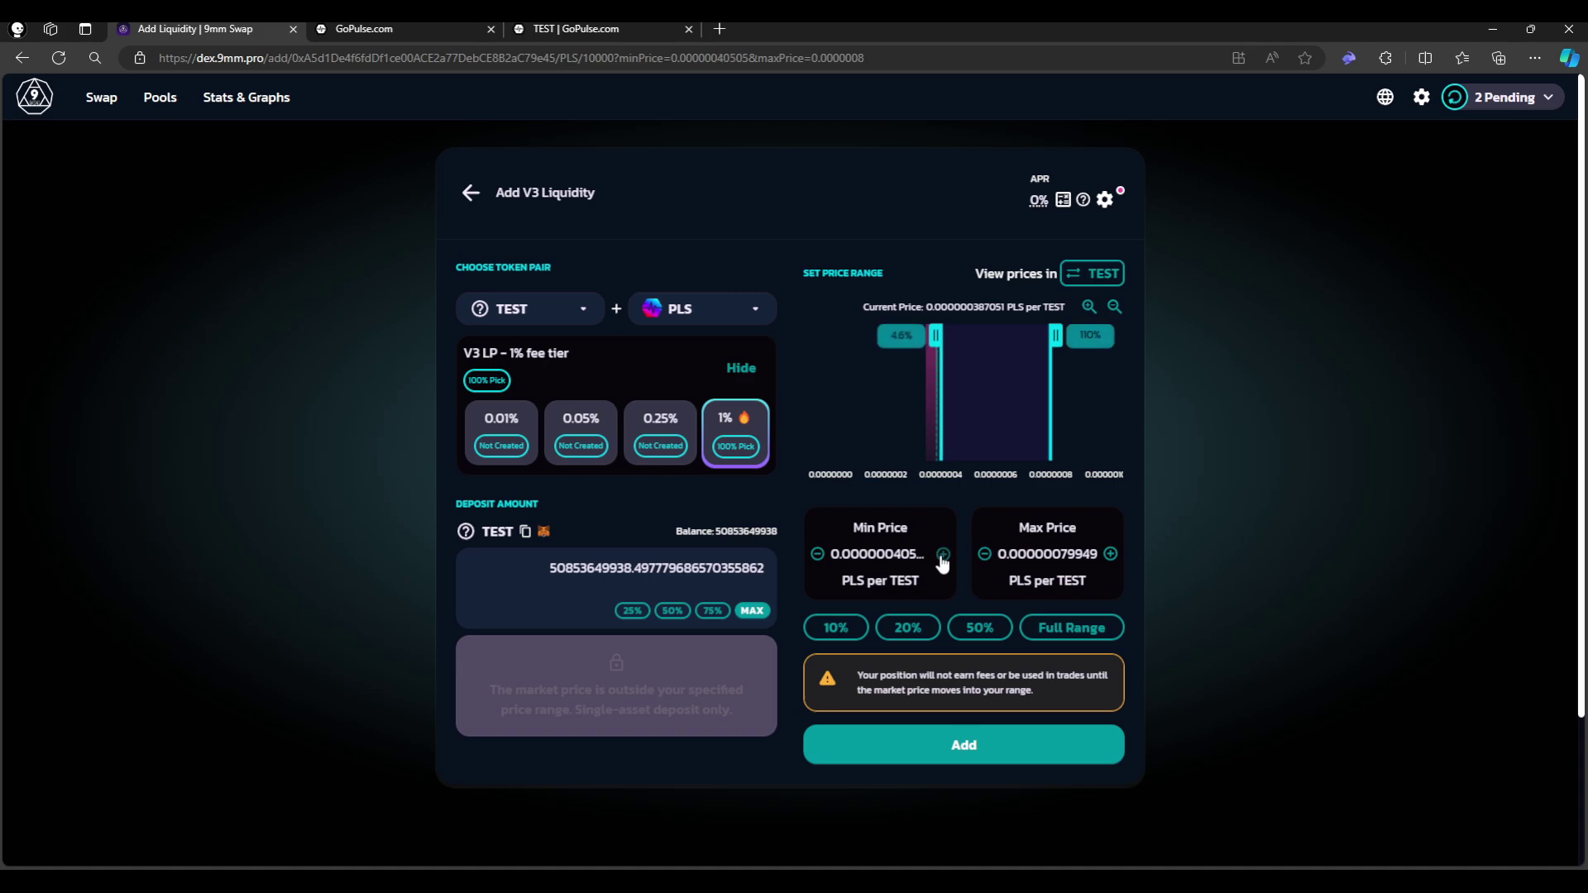
{"action": "left_click", "coordinate": [943, 553]}
{"action": "left_click", "coordinate": [943, 554]}
{"action": "left_click", "coordinate": [943, 553]}
{"action": "left_click", "coordinate": [943, 554]}
{"action": "left_click", "coordinate": [943, 554]}
{"action": "left_click", "coordinate": [943, 553]}
{"action": "left_click", "coordinate": [944, 553]}
{"action": "left_click", "coordinate": [944, 554]}
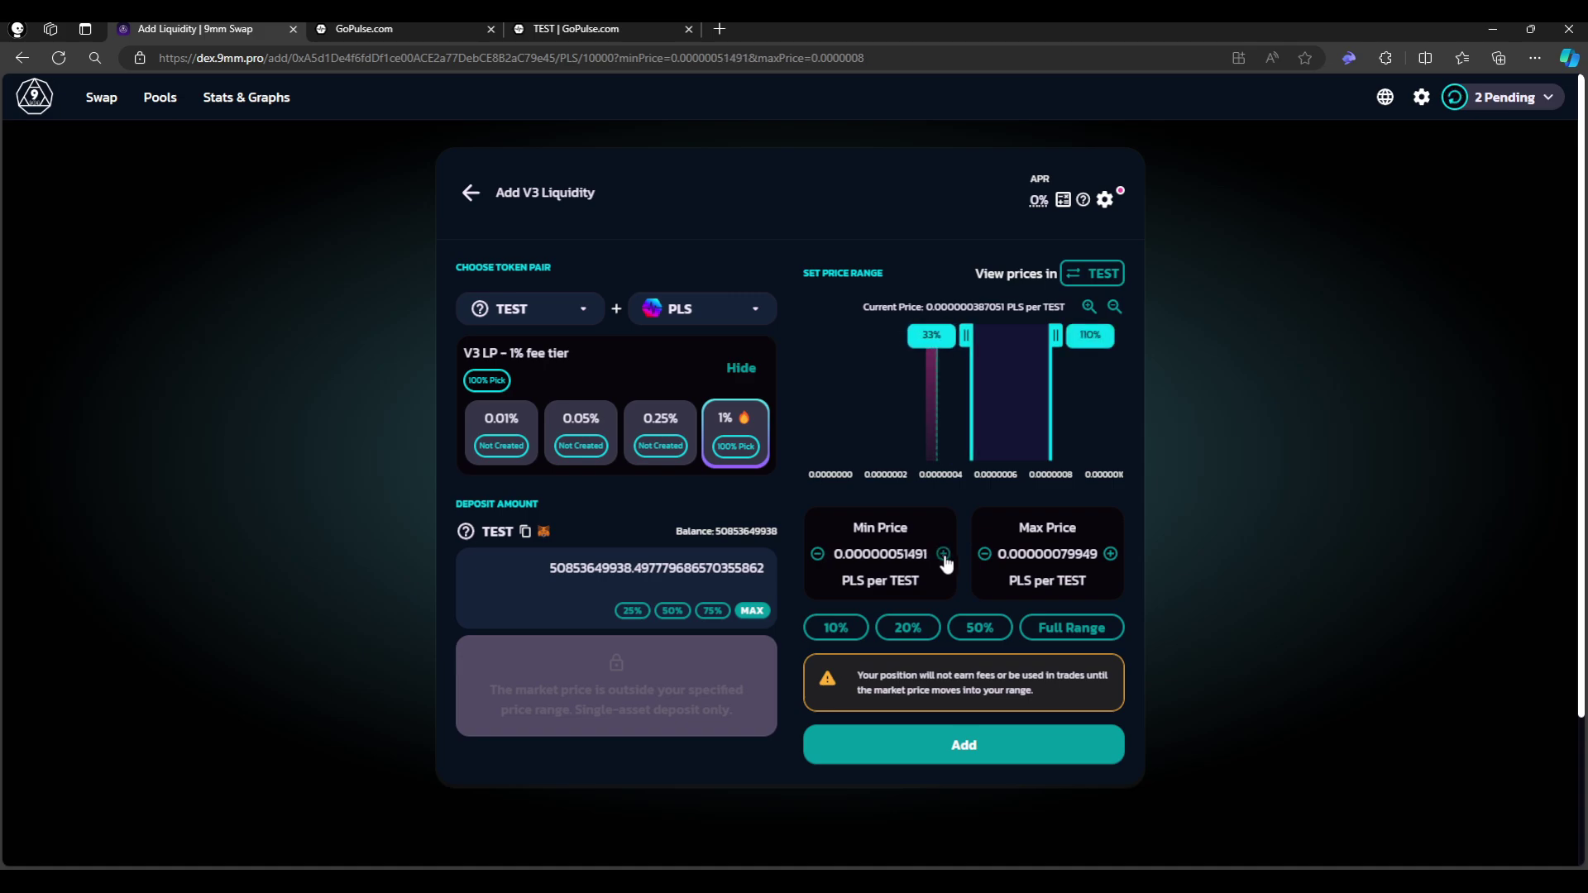
{"action": "left_click", "coordinate": [944, 554]}
{"action": "left_click", "coordinate": [944, 553]}
{"action": "left_click", "coordinate": [943, 553]}
{"action": "left_click", "coordinate": [943, 553]}
{"action": "left_click", "coordinate": [944, 553]}
{"action": "left_click", "coordinate": [944, 553]}
{"action": "left_click", "coordinate": [944, 554]}
{"action": "left_click", "coordinate": [944, 553]}
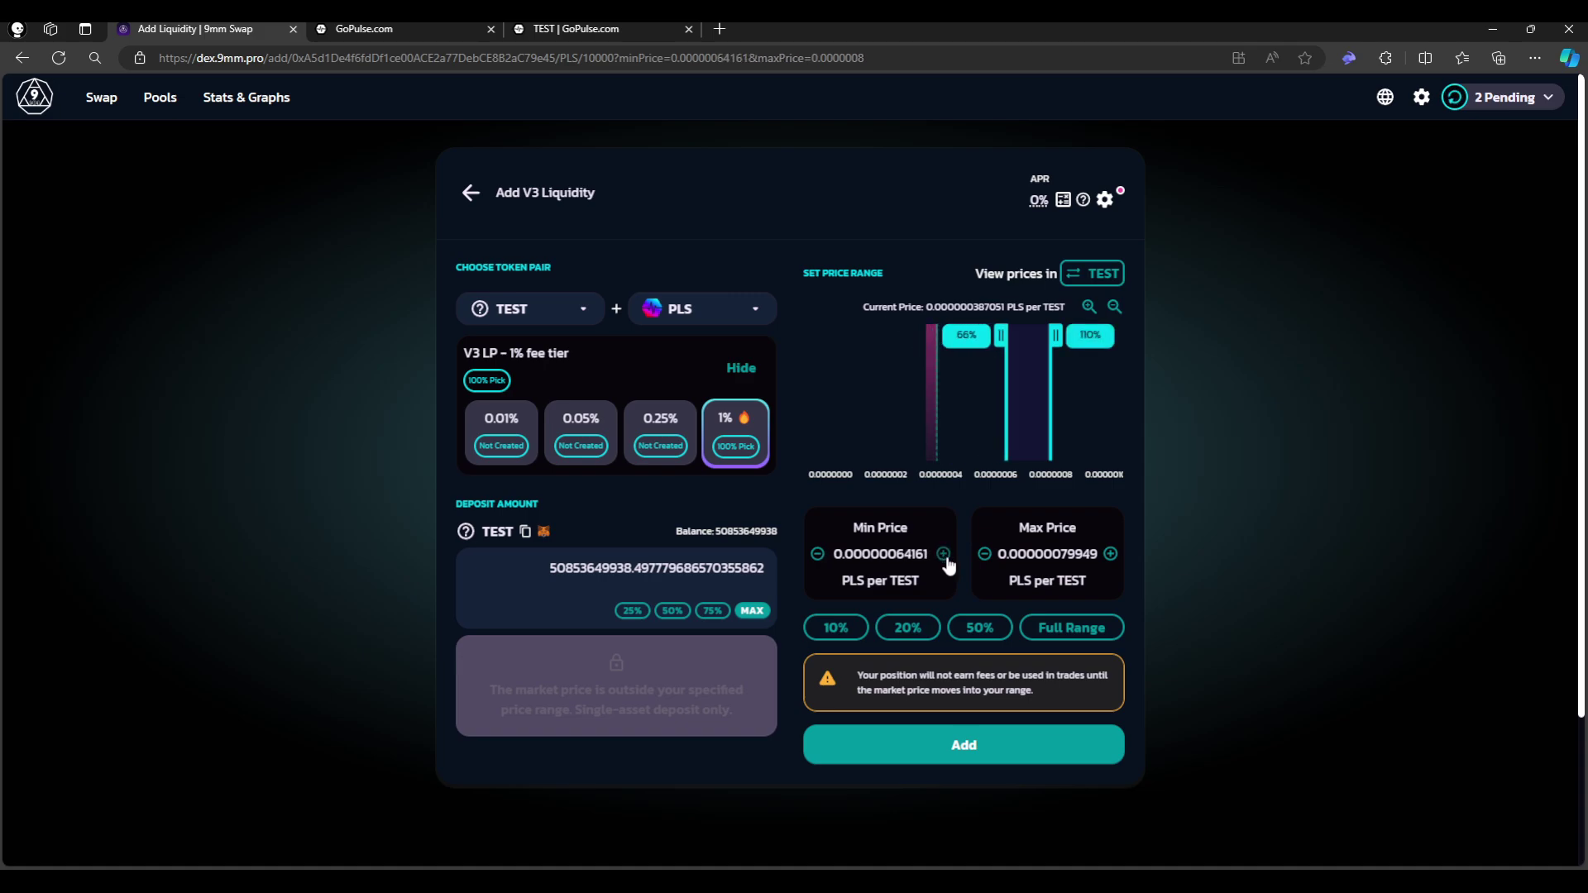
{"action": "left_click", "coordinate": [944, 553]}
{"action": "left_click", "coordinate": [944, 553]}
{"action": "left_click", "coordinate": [944, 553]}
{"action": "left_click", "coordinate": [944, 554]}
{"action": "left_click", "coordinate": [944, 553]}
{"action": "left_click", "coordinate": [944, 553]}
{"action": "left_click", "coordinate": [944, 553]}
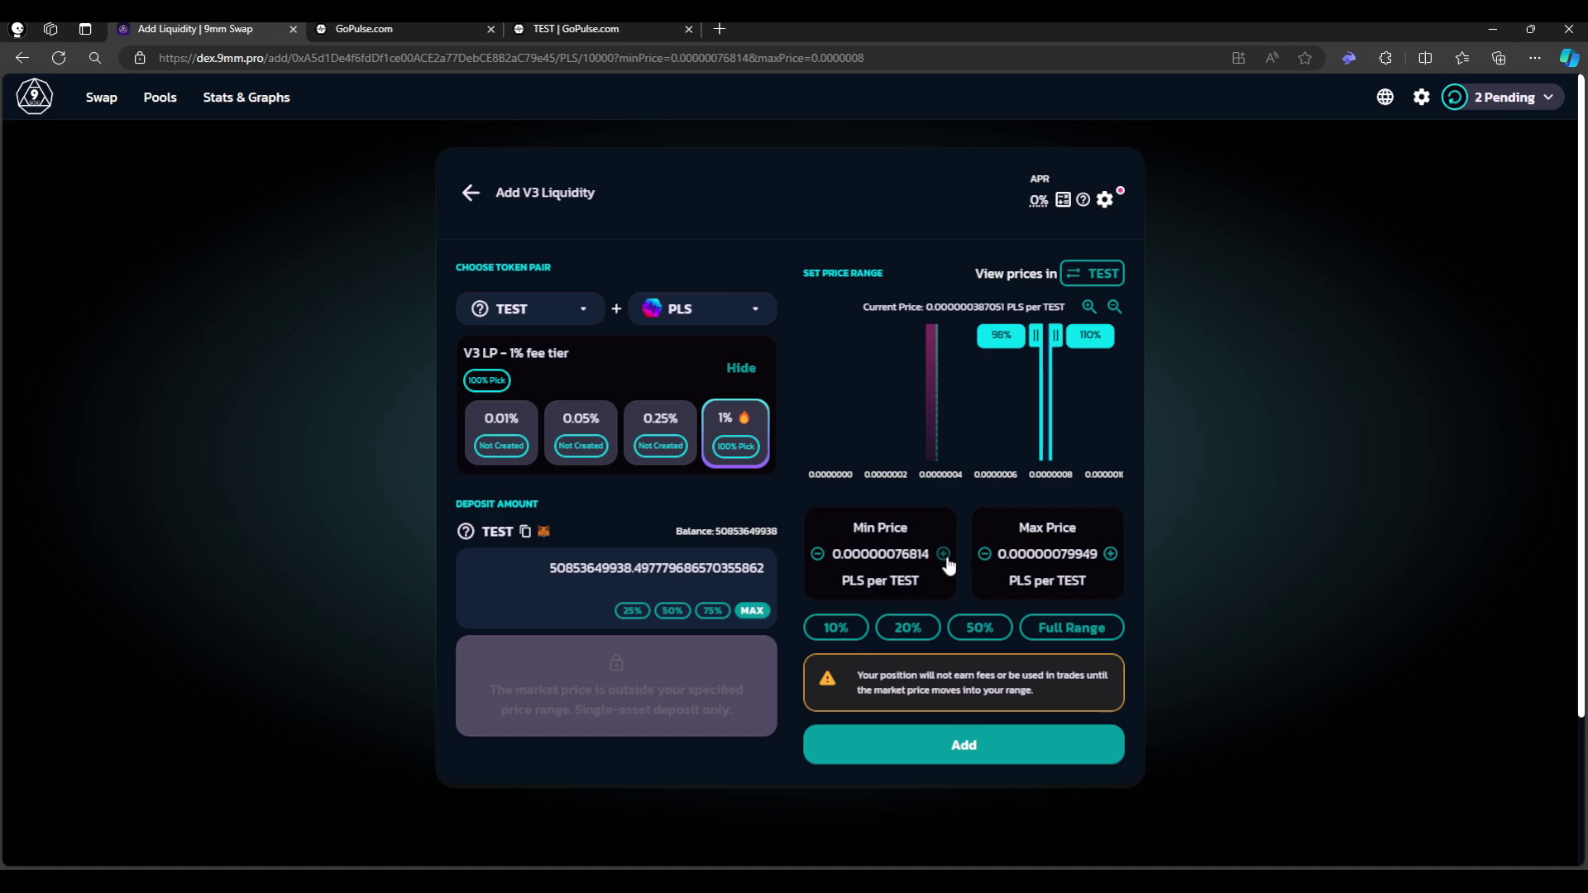
{"action": "left_click", "coordinate": [944, 553]}
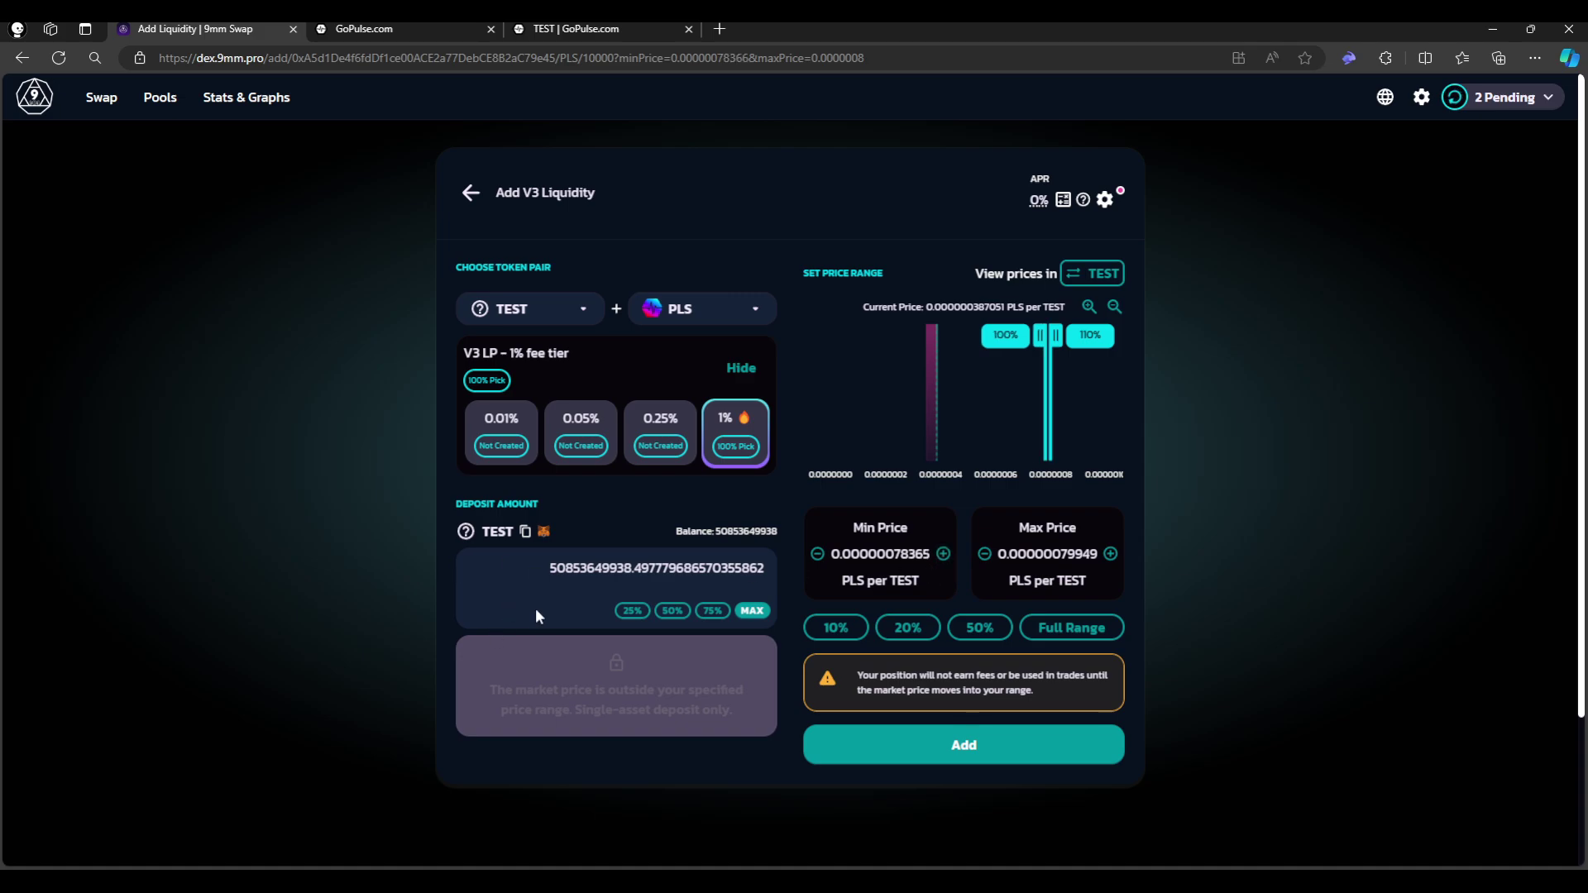
{"action": "left_click", "coordinate": [944, 553]}
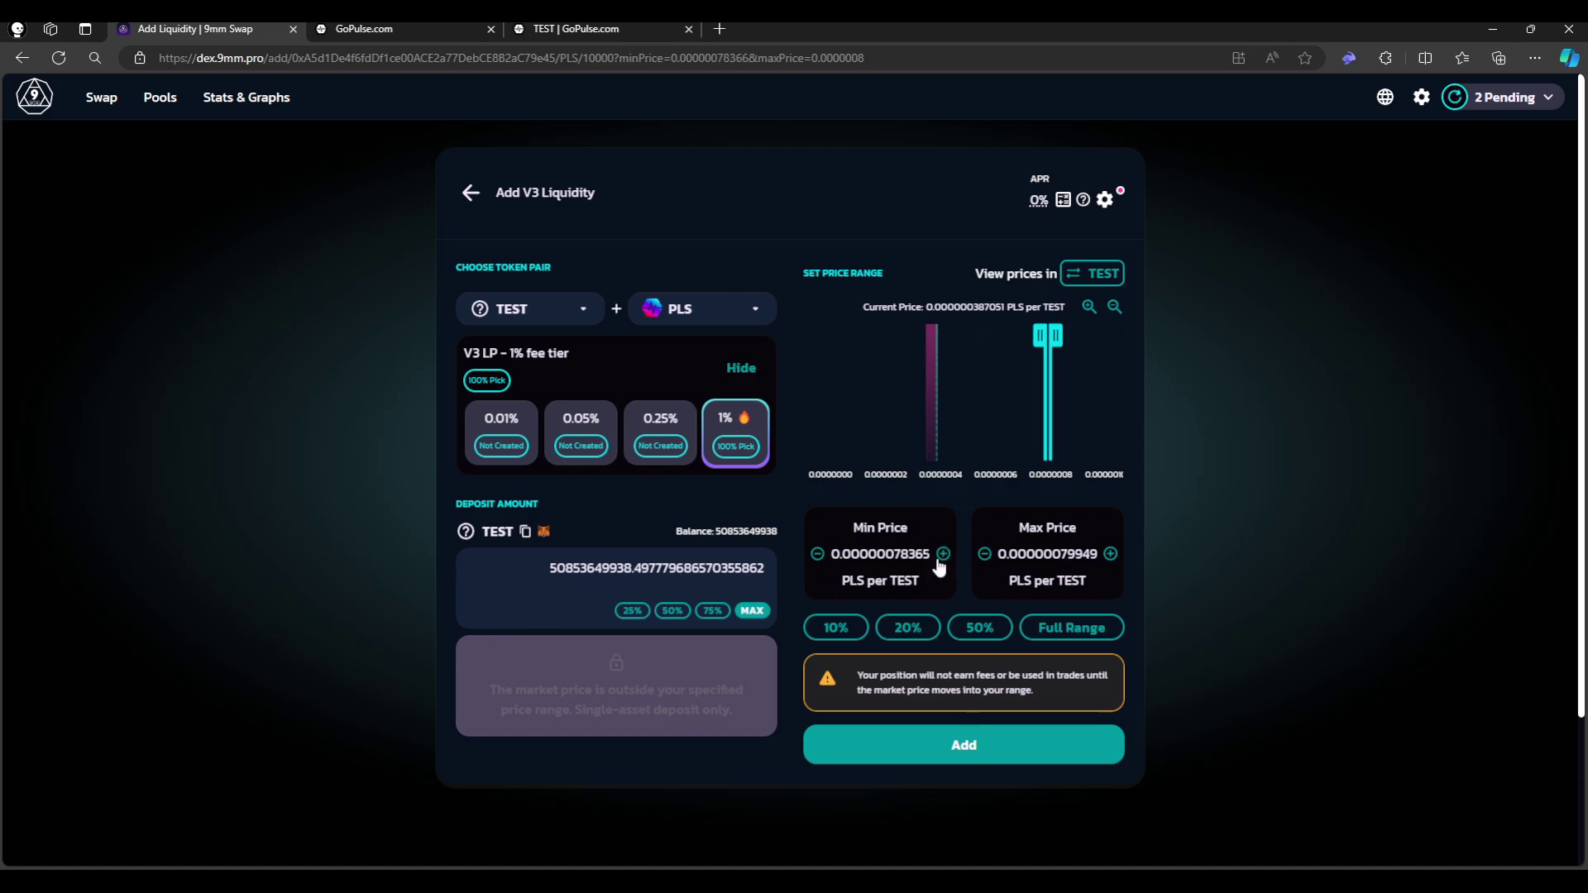
{"action": "left_click", "coordinate": [817, 554]}
Step: Add the single-sided TEST position and open the details of the full-range TEST-PLS position from the liquidity list
{"action": "left_click", "coordinate": [1028, 760]}
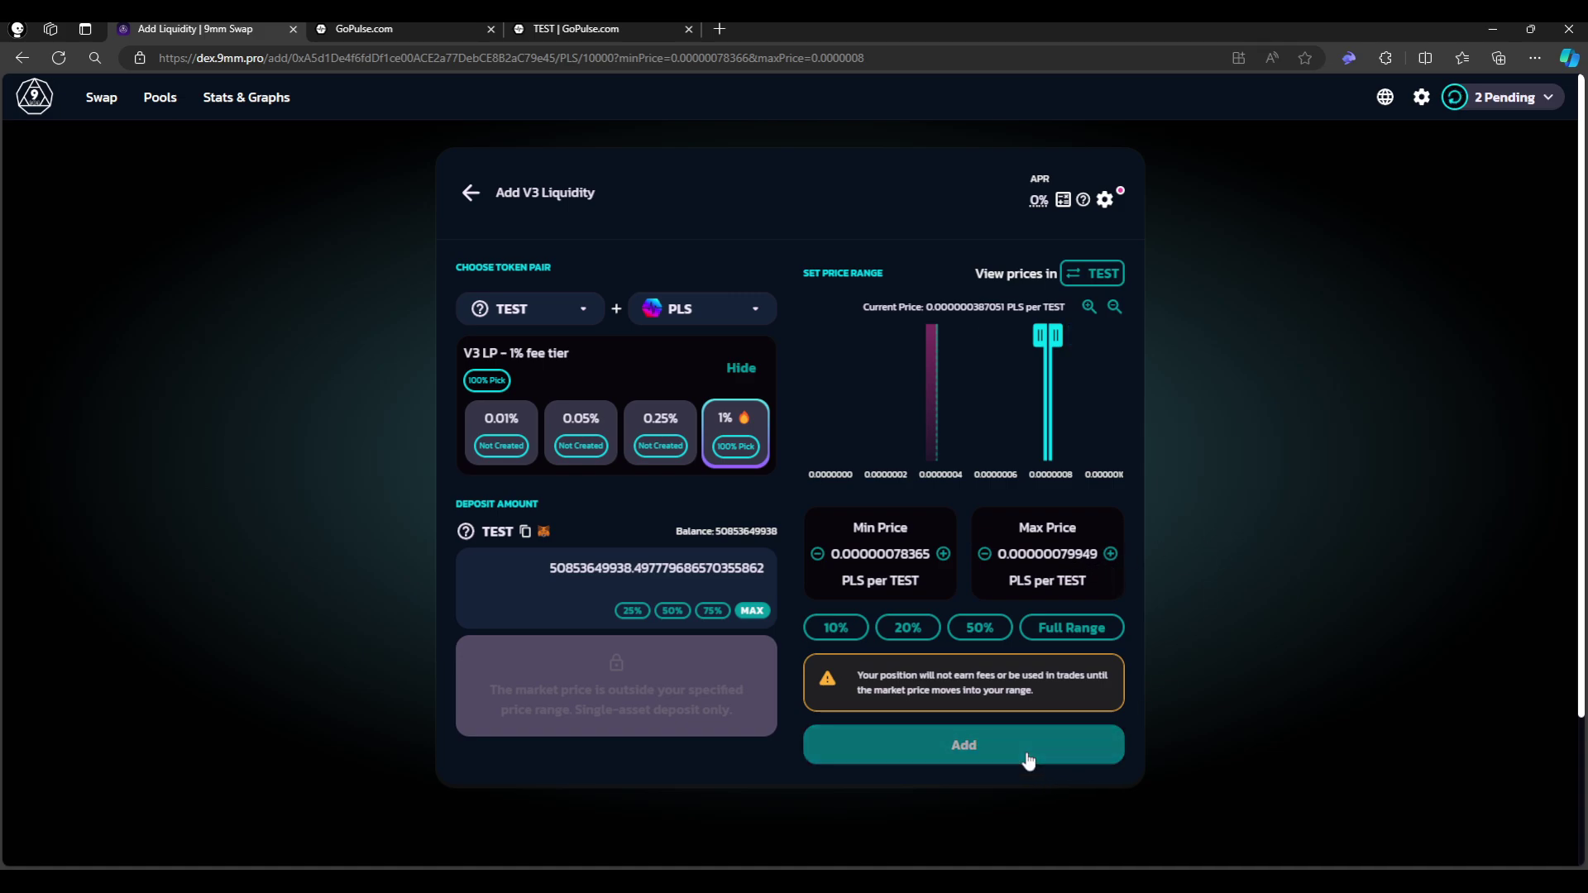
{"action": "left_click", "coordinate": [1068, 757]}
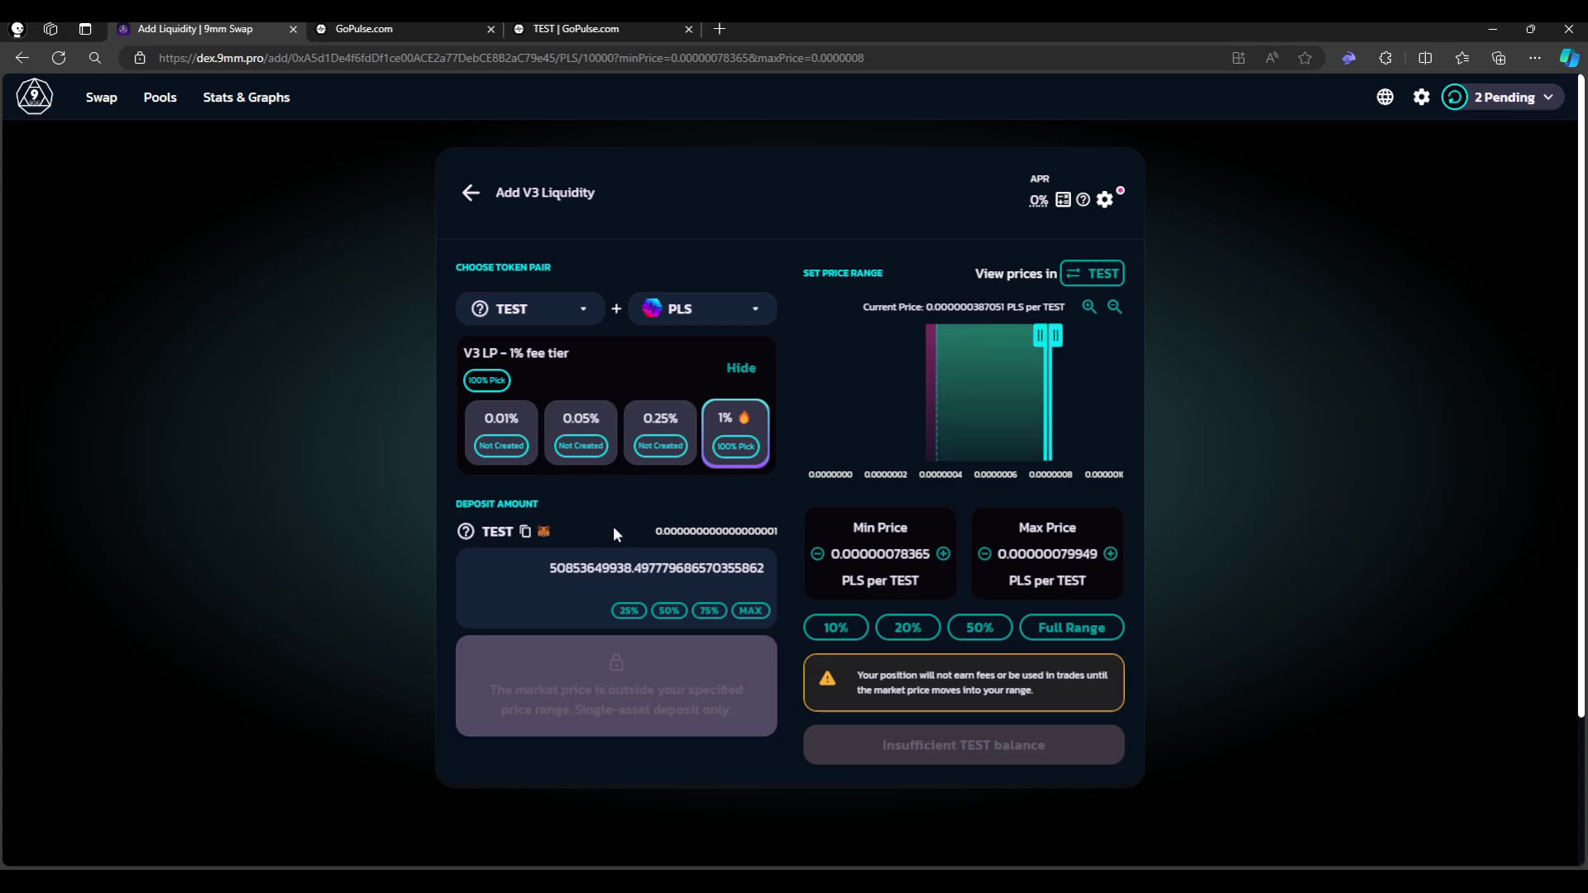
{"action": "left_click", "coordinate": [479, 189]}
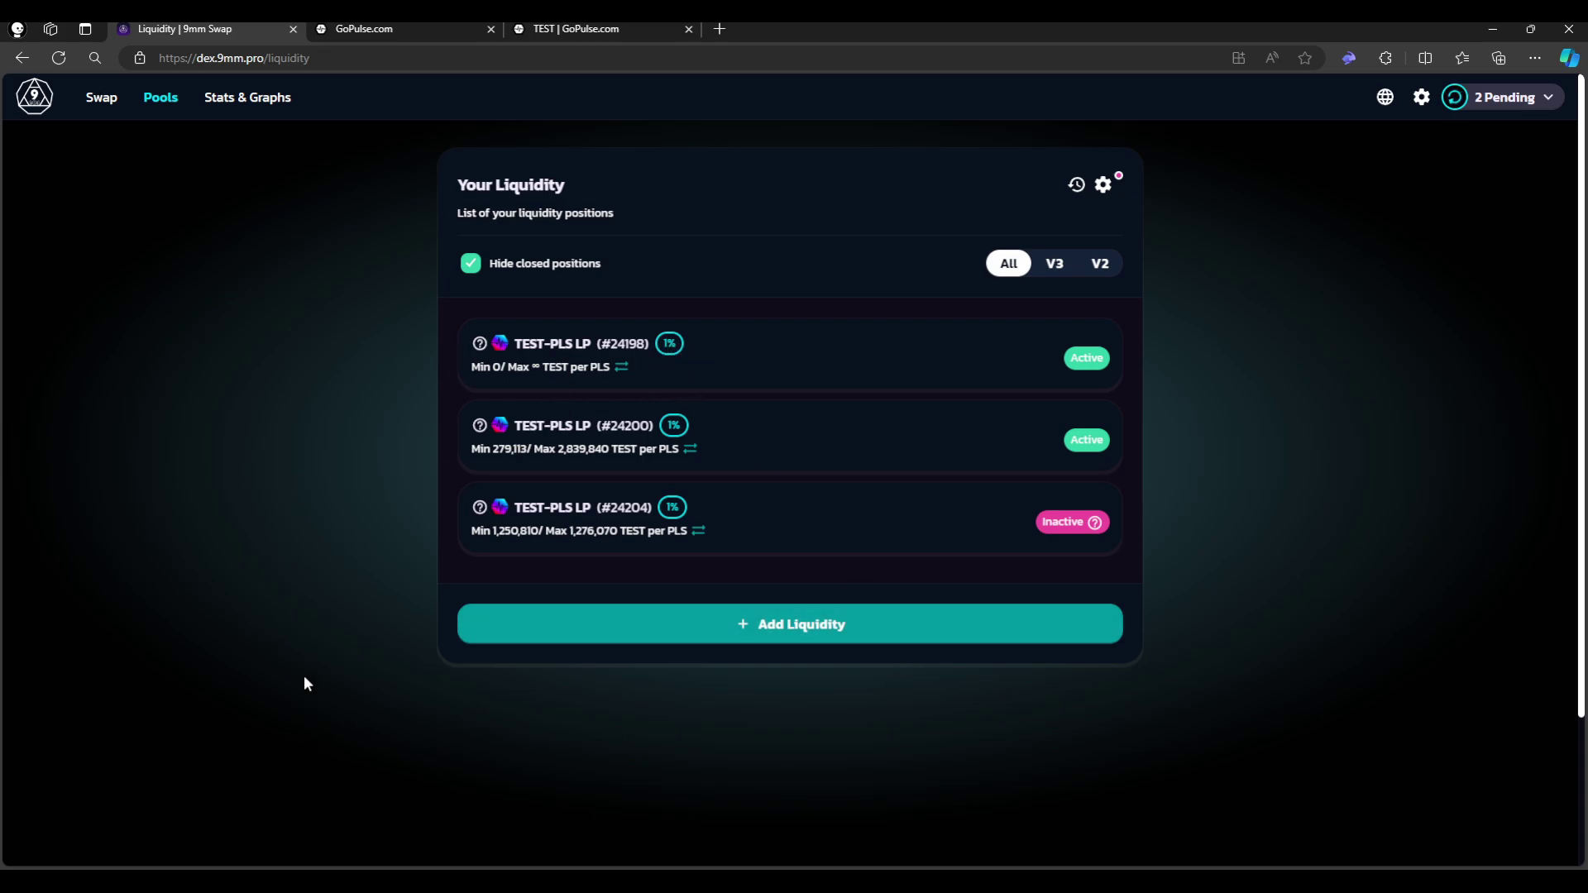
{"action": "left_click", "coordinate": [671, 370]}
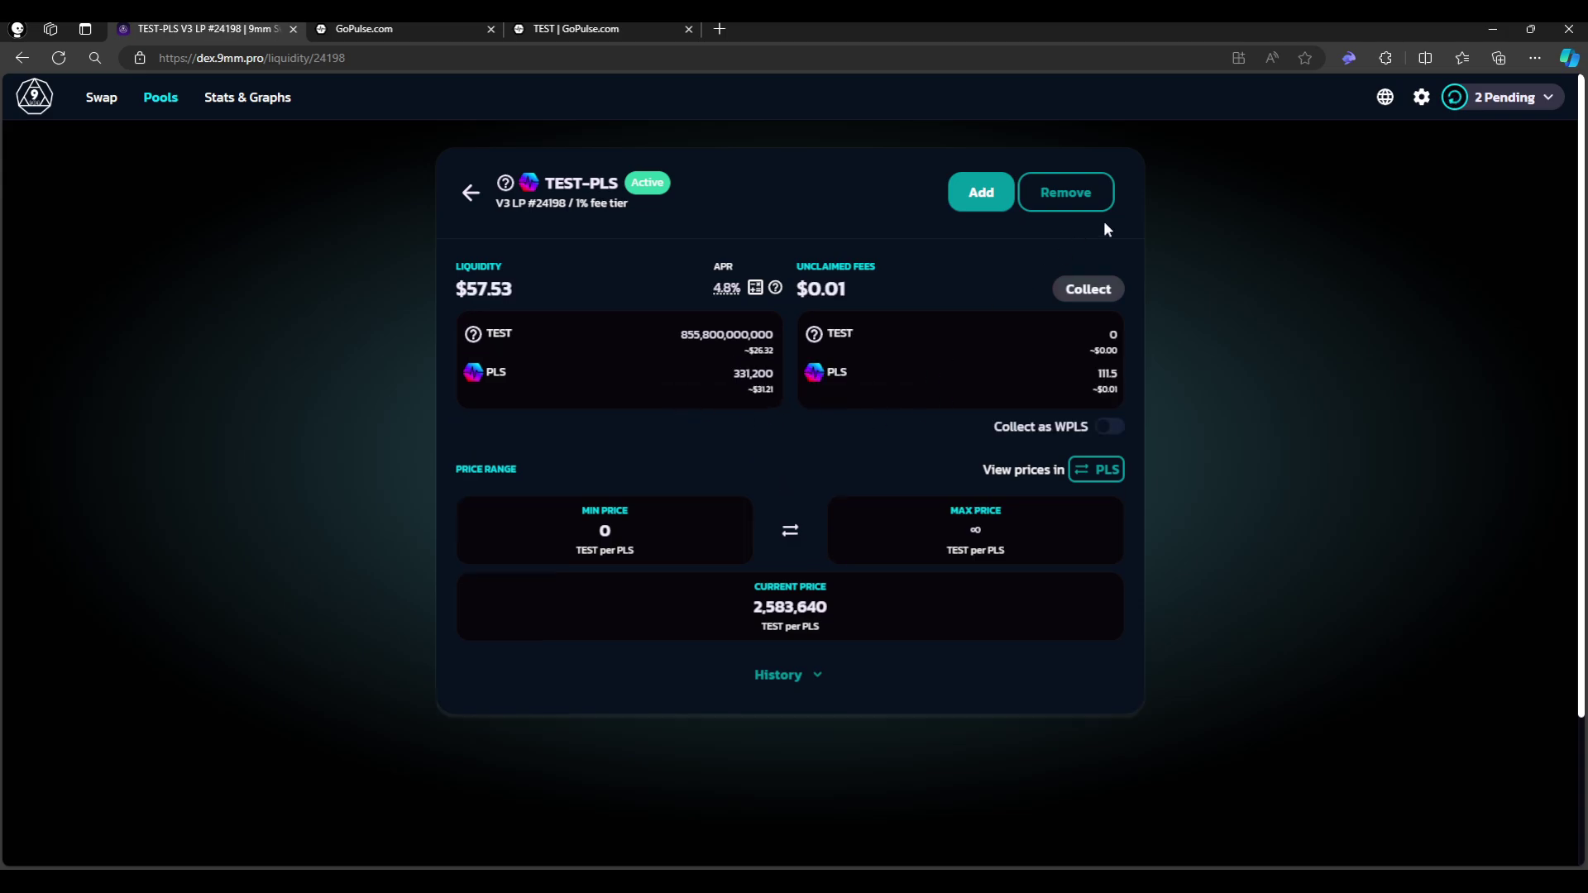